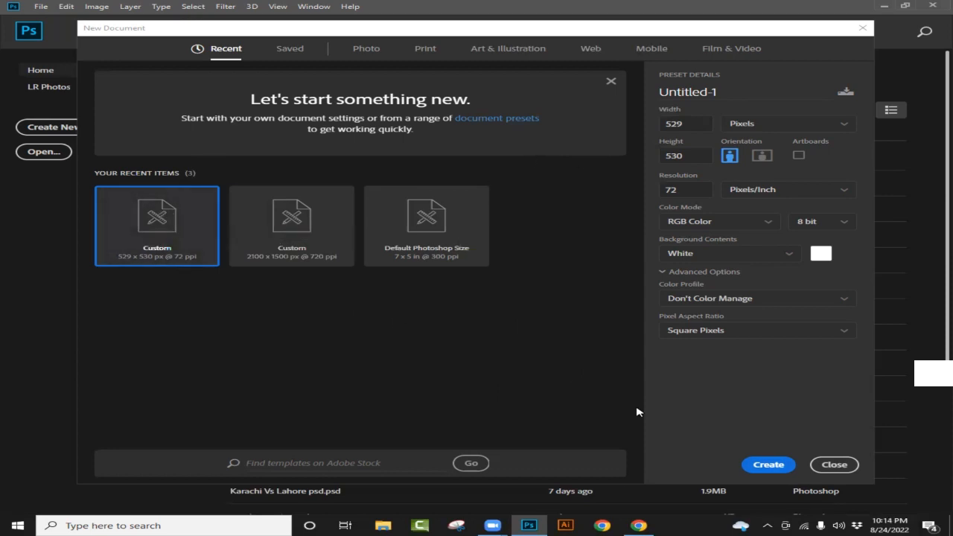
Step: Create a new blank 529 x 530 pixel document at 72 pixels/inch with a white background
click(771, 466)
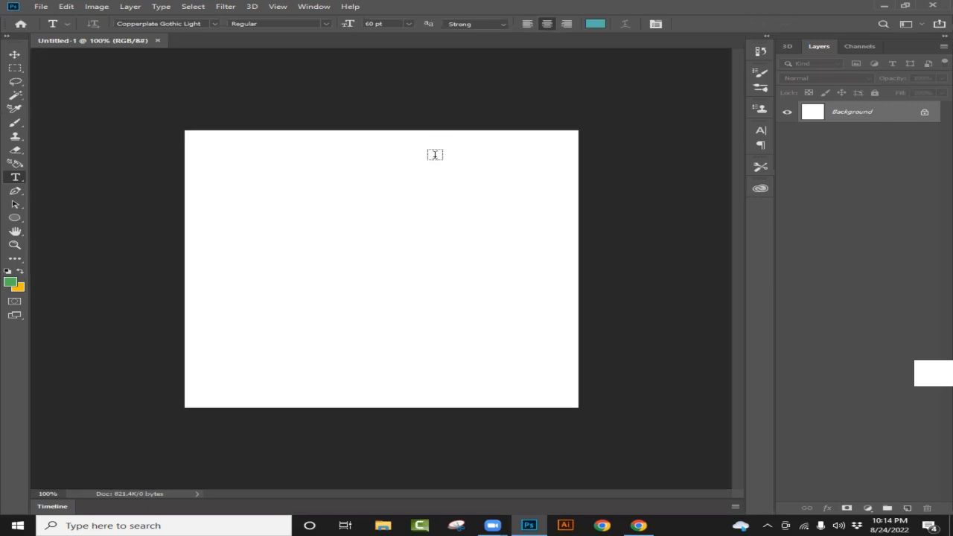
scroll(446, 215, up, 4)
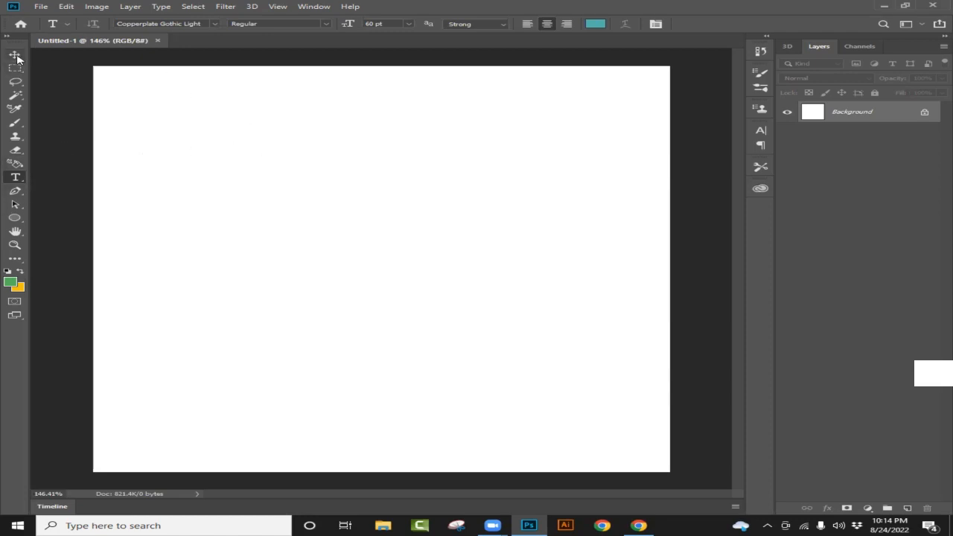
Step: Place a new horizontal type object on the canvas, left of its centre
right_click(16, 177)
click(112, 179)
click(294, 241)
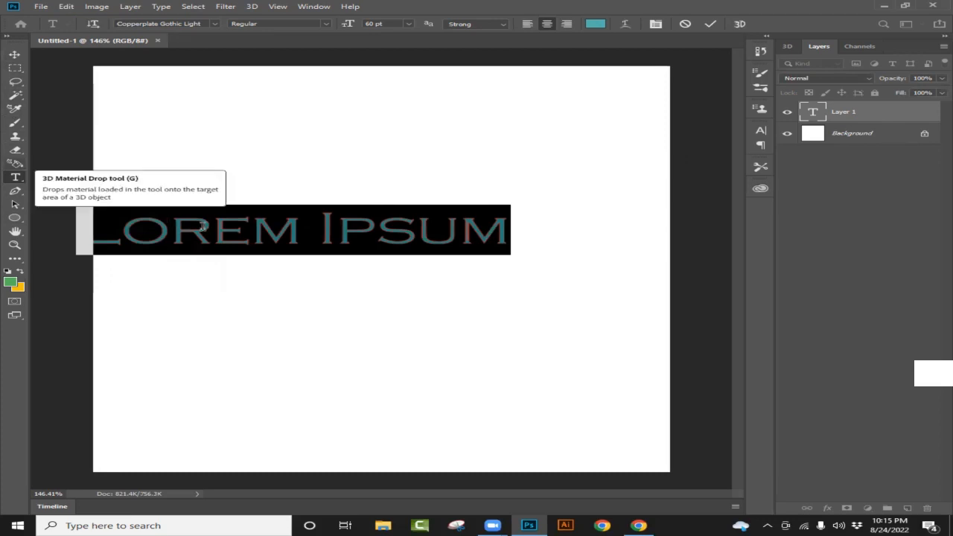
Step: Delete all of the Lorem Ipsum placeholder text from the new type layer
click(238, 238)
key(Right)
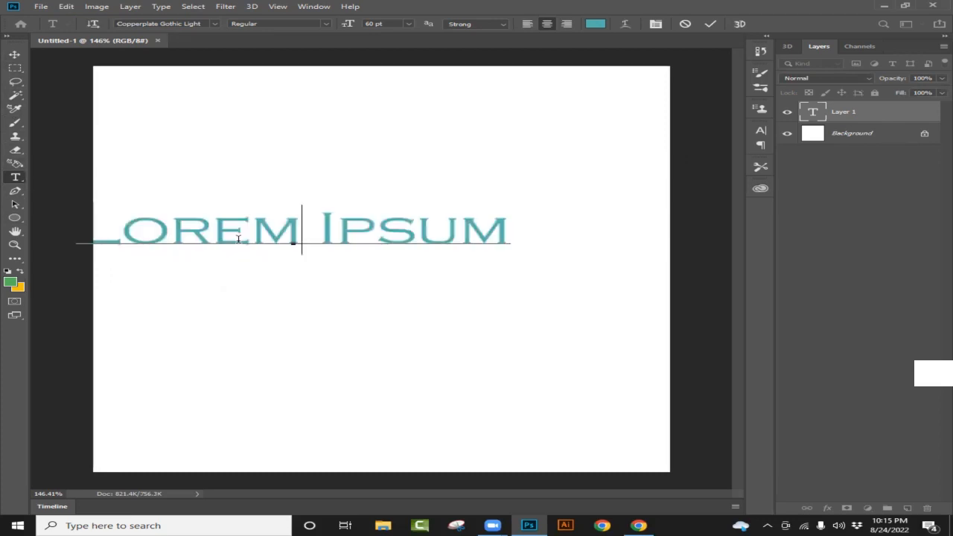
key(Right)
key(Right)
key(Right)
key(Right)
key(Right)
key(Right)
key(Left)
key(Left)
key(Left)
key(Delete)
key(Delete)
key(Delete)
key(Left)
key(Left)
key(Left)
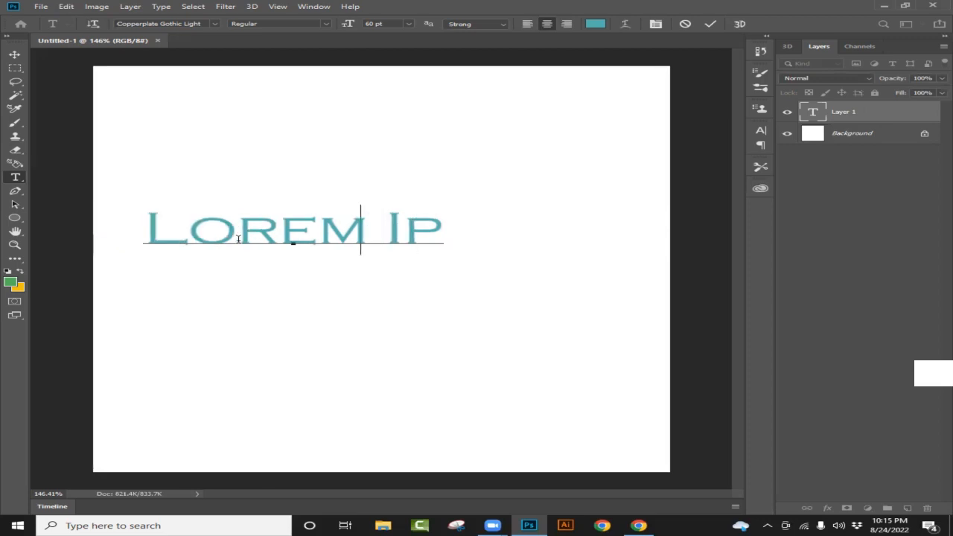
key(Left)
key(Left)
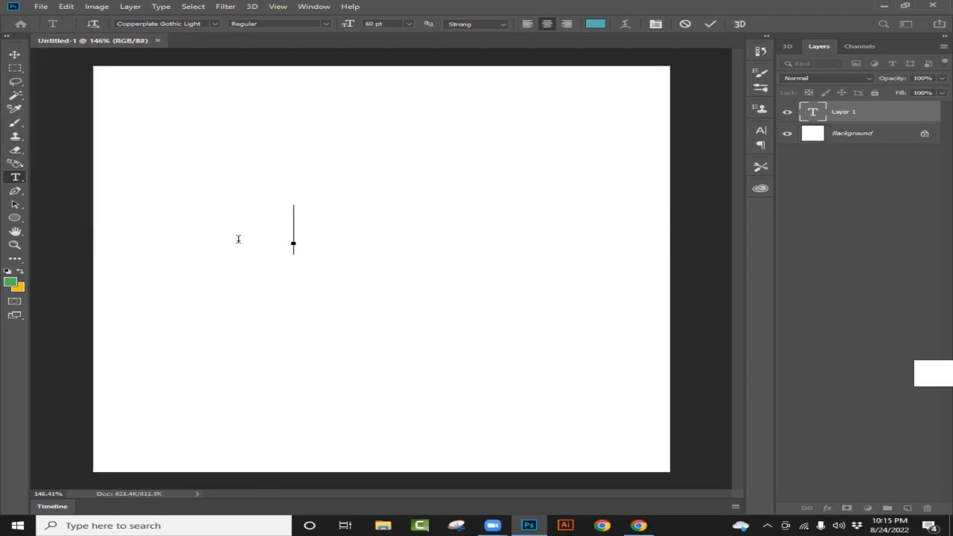
Step: Enter PAKISTAN as the text and move it to the middle of the canvas
text(P)
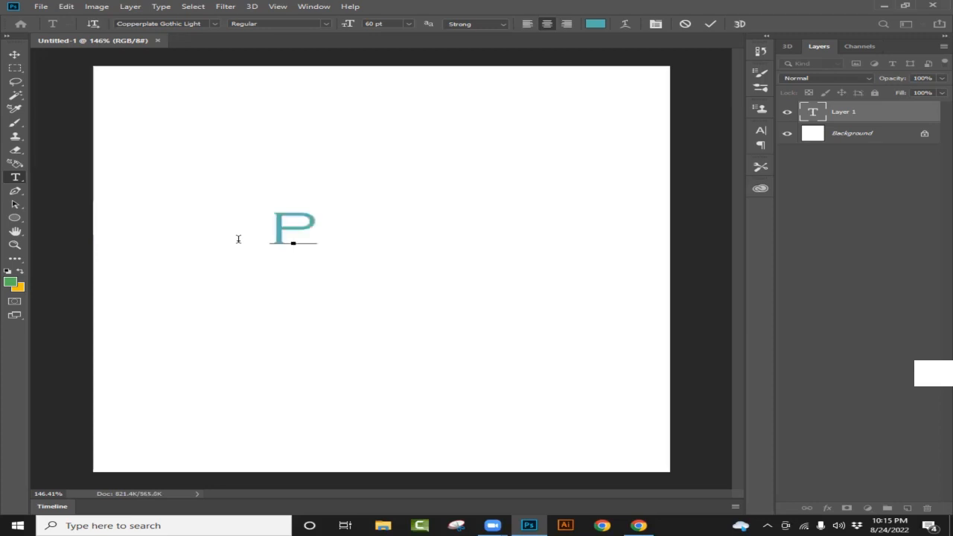
text(AKI STA)
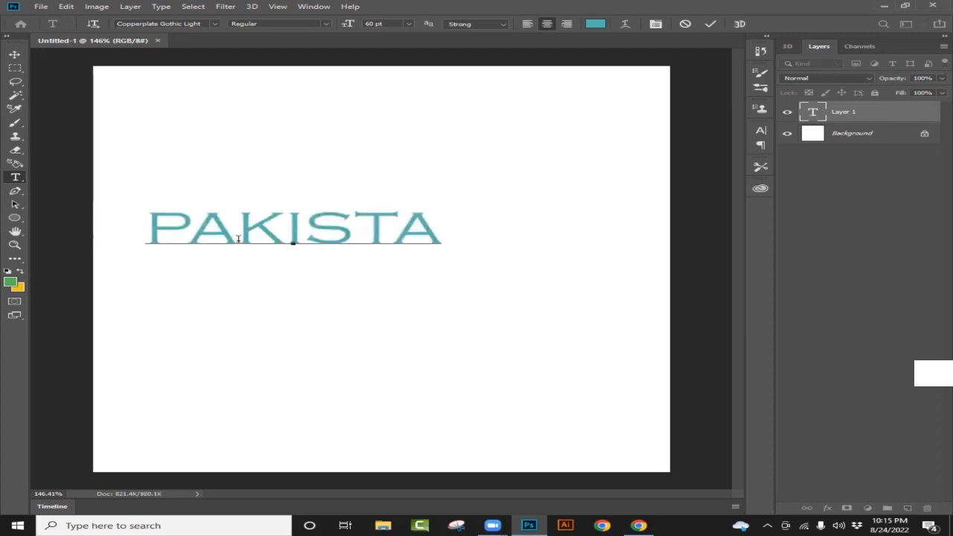
text(N)
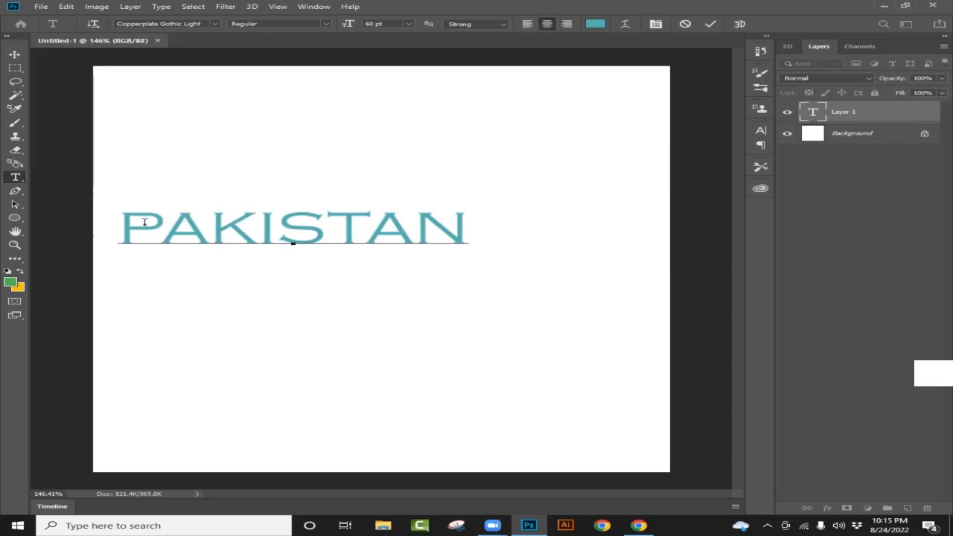
click(15, 55)
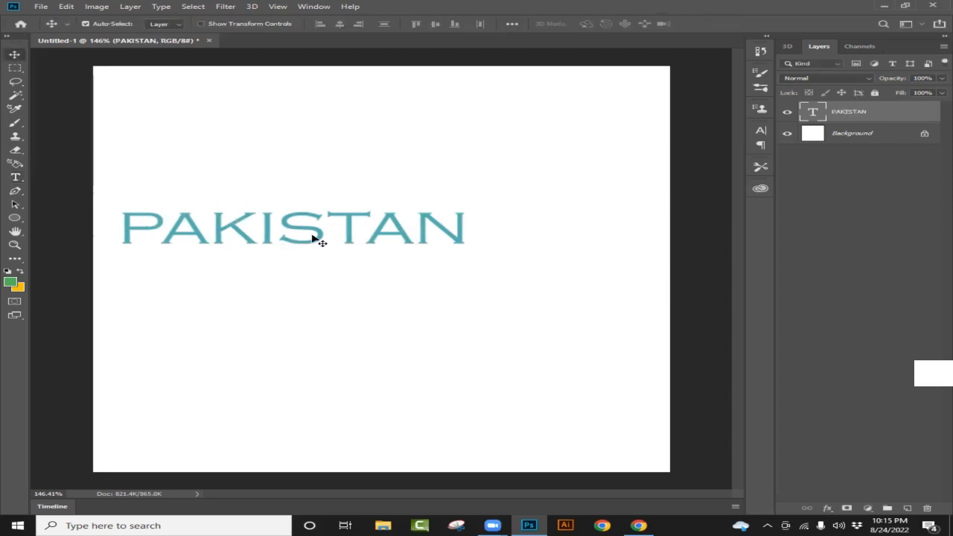
drag(392, 266, 412, 198)
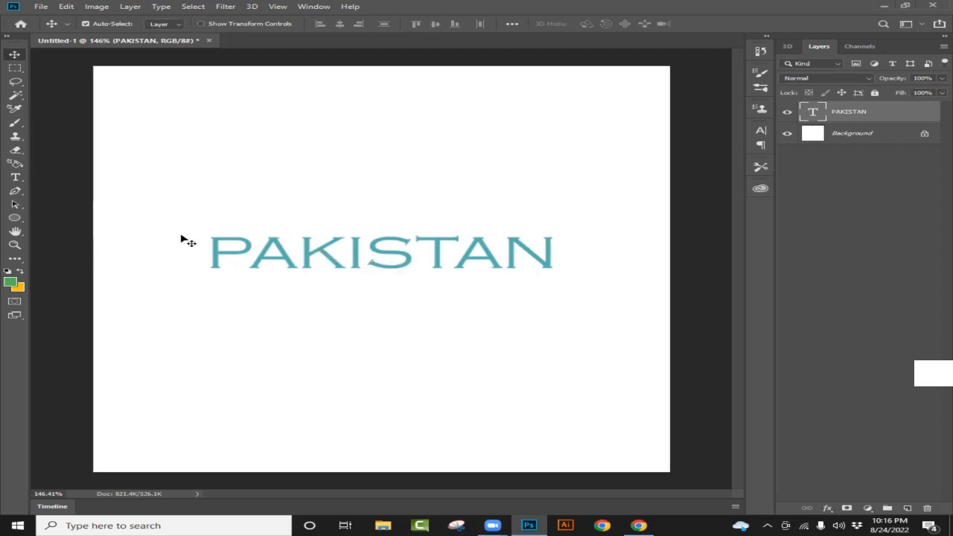
Step: Select the whole word PAKISTAN, change its font to Cooper Black and commit the text edit
click(15, 178)
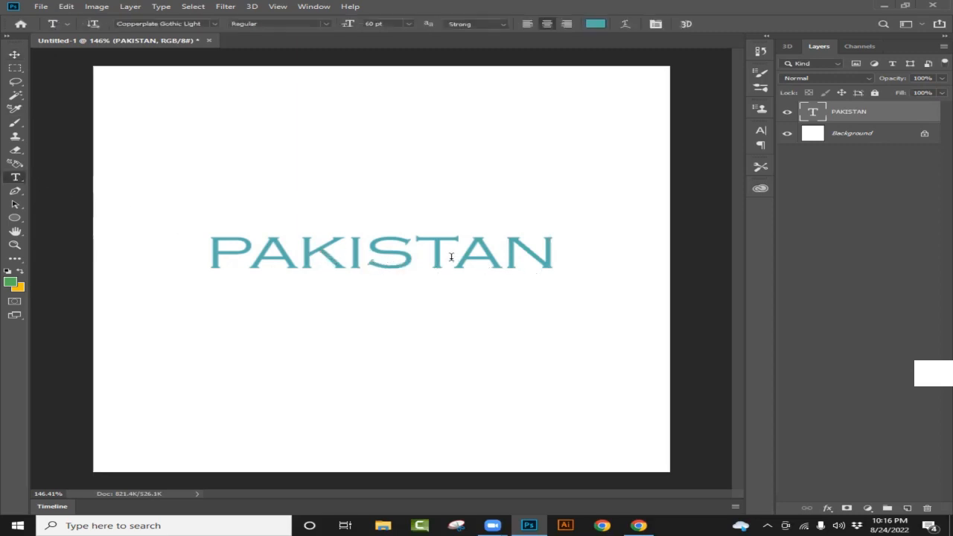
click(454, 257)
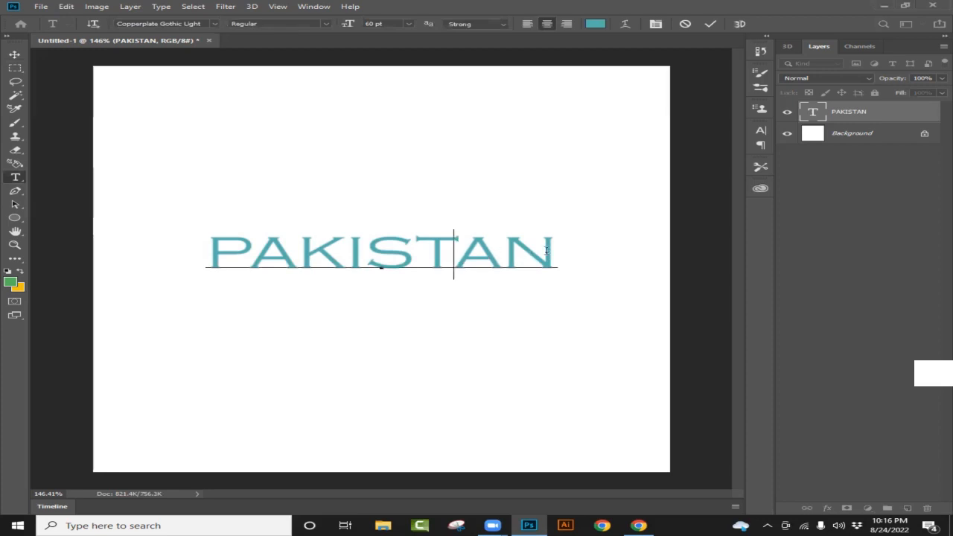
drag(353, 242, 212, 244)
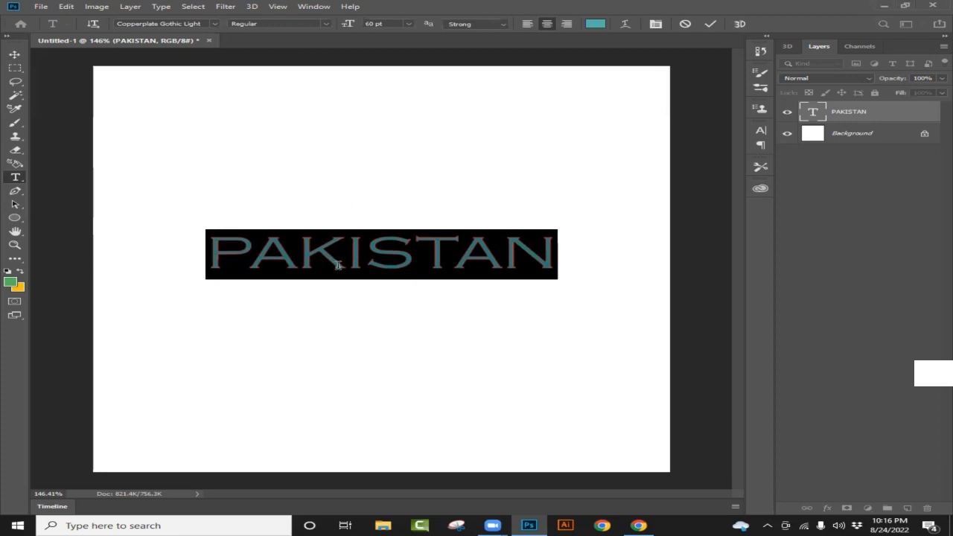
click(214, 24)
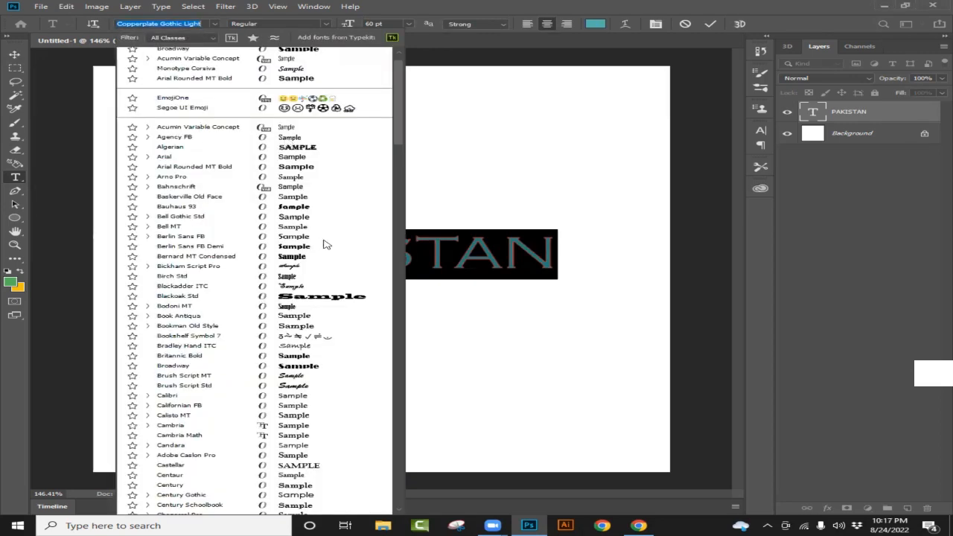
scroll(296, 294, down, 2)
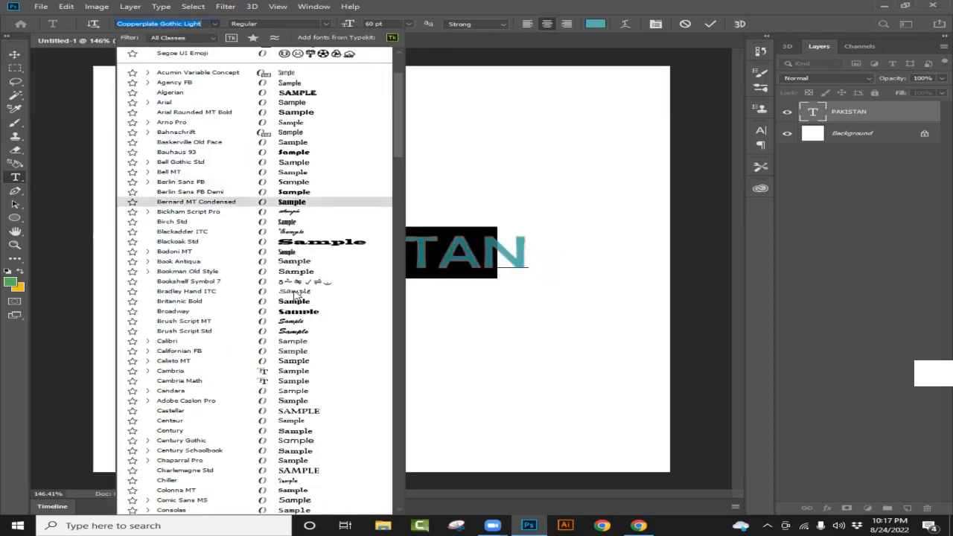
scroll(297, 294, down, 4)
scroll(296, 294, down, 1)
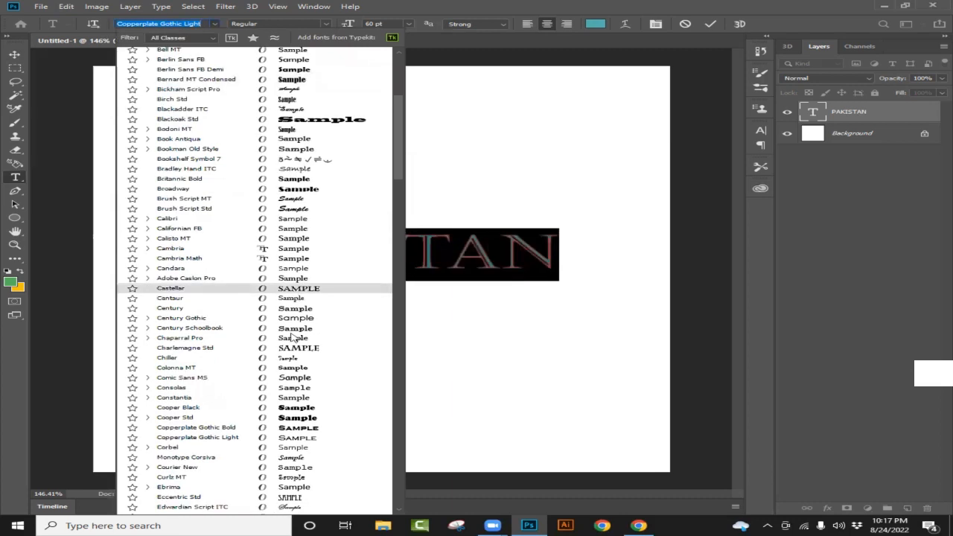
scroll(295, 338, down, 2)
scroll(313, 414, down, 2)
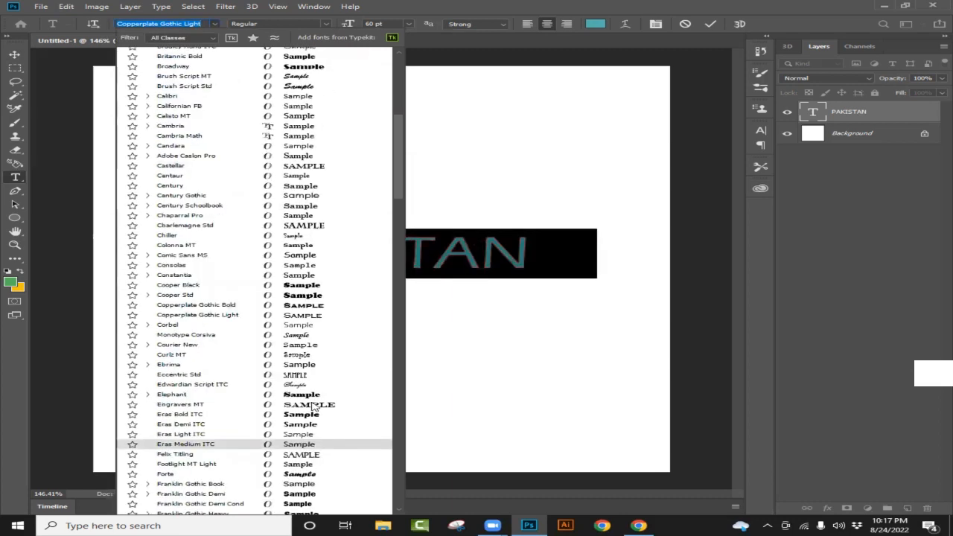
scroll(296, 358, up, 3)
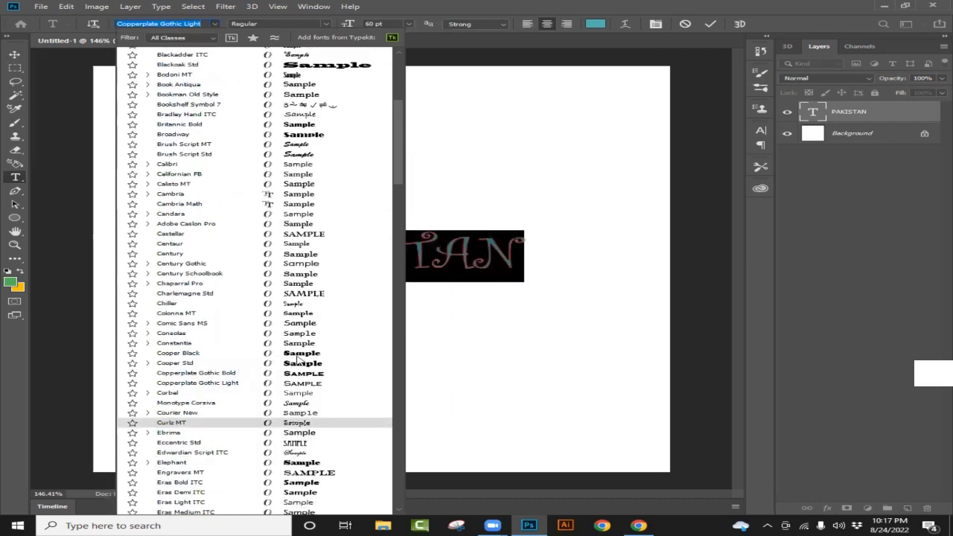
scroll(309, 245, up, 5)
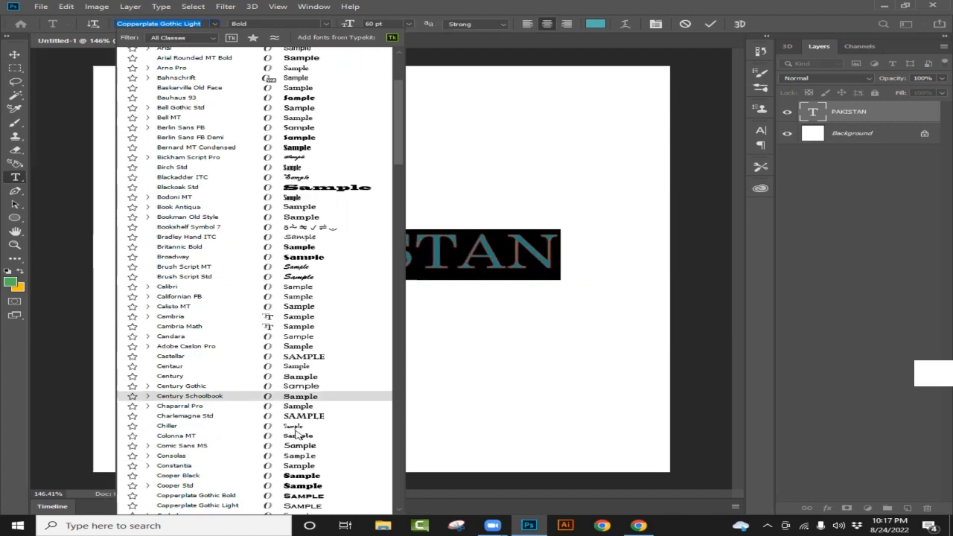
click(300, 477)
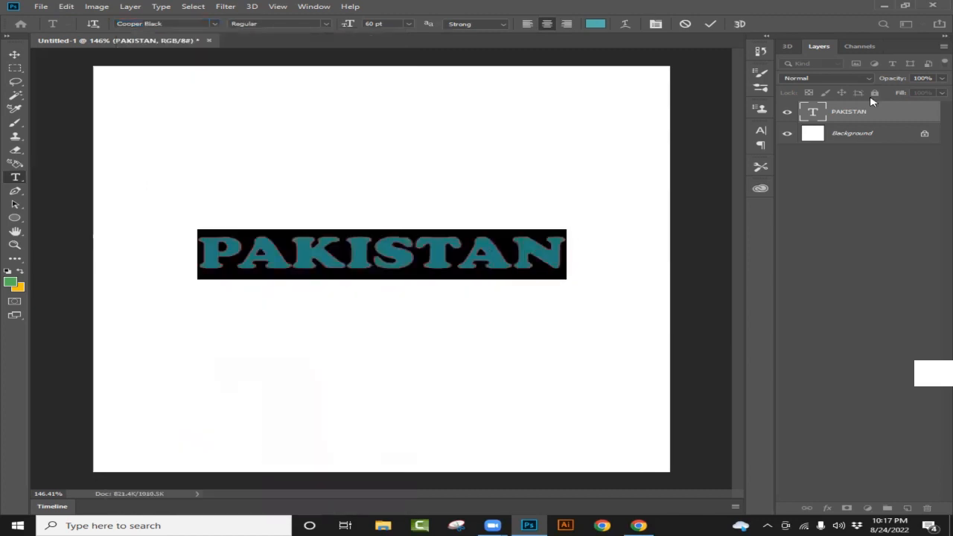
click(874, 112)
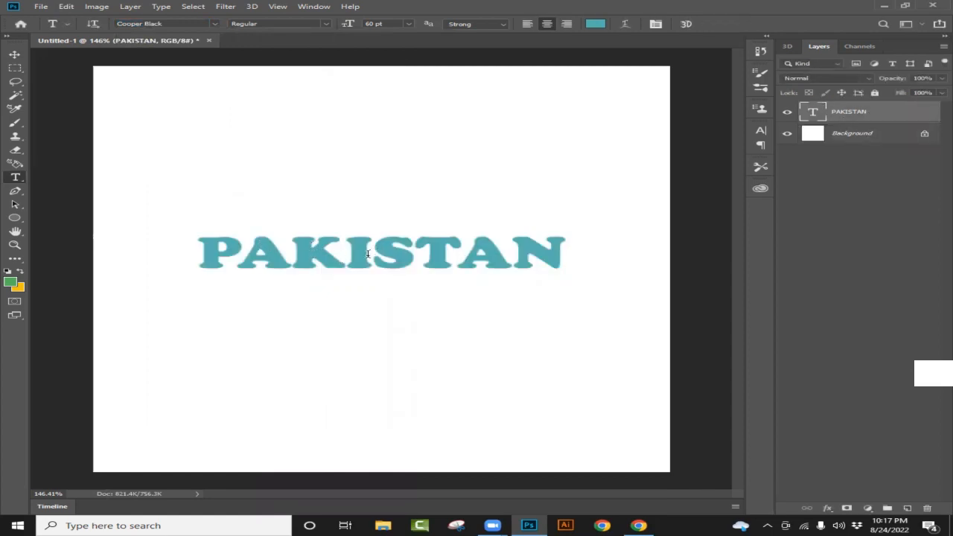
Step: Change the font of the entire PAKISTAN type layer to Bauhaus 93
click(215, 24)
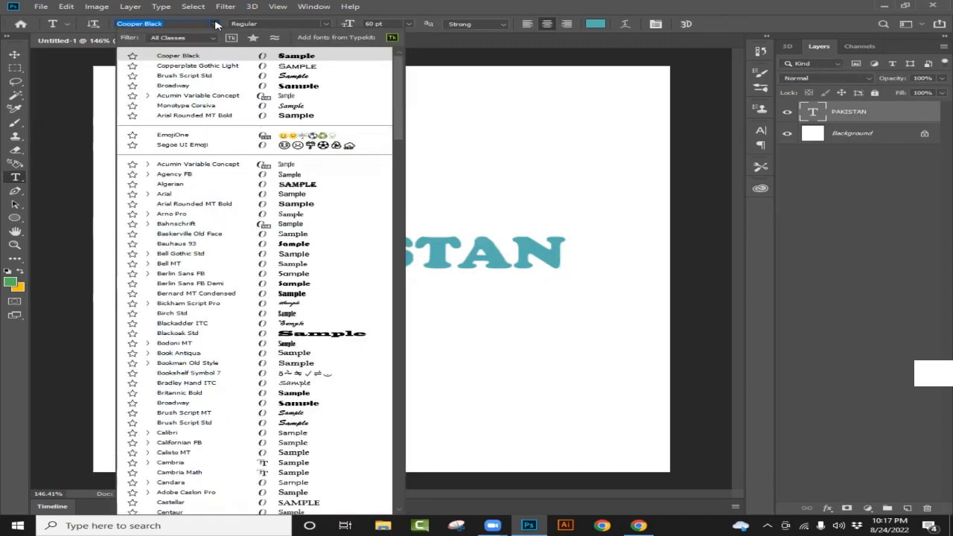
click(476, 226)
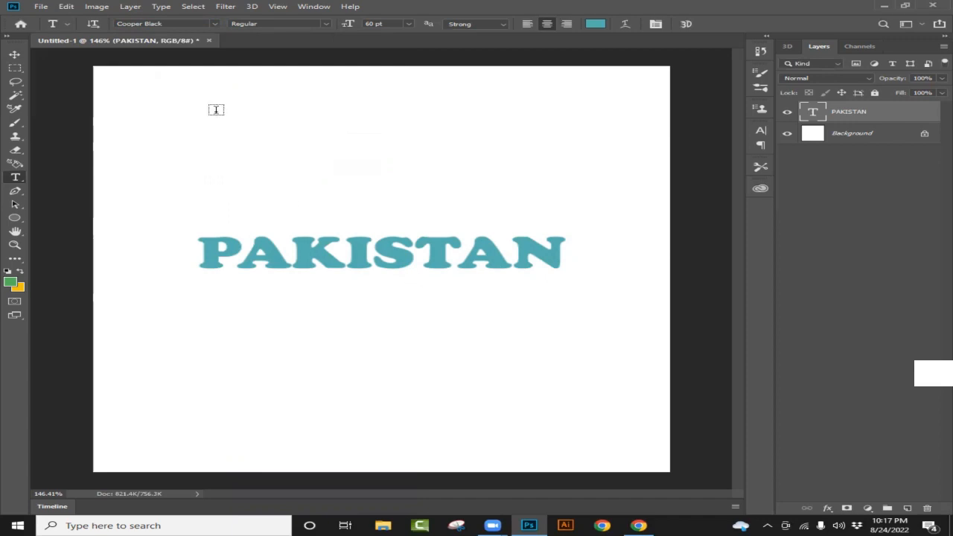
click(214, 23)
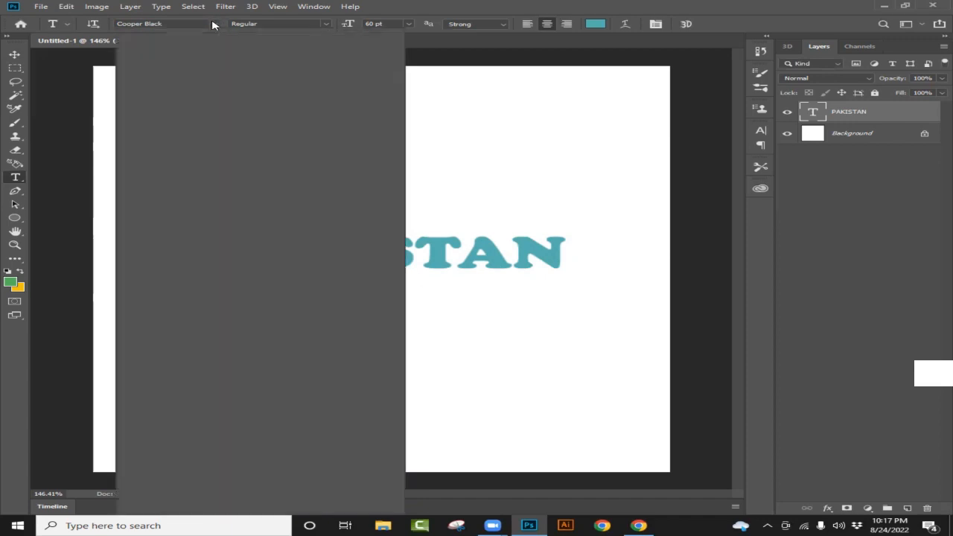
scroll(298, 223, down, 3)
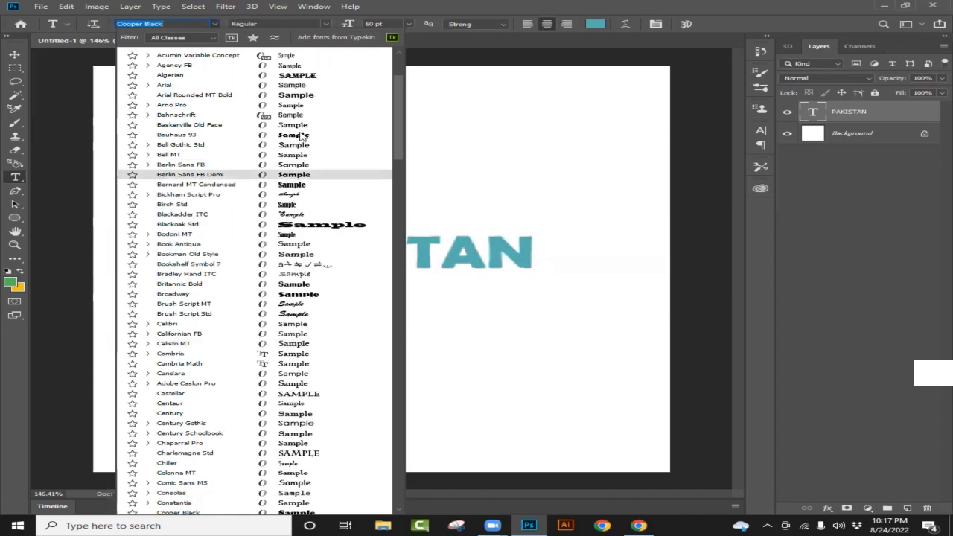
click(303, 135)
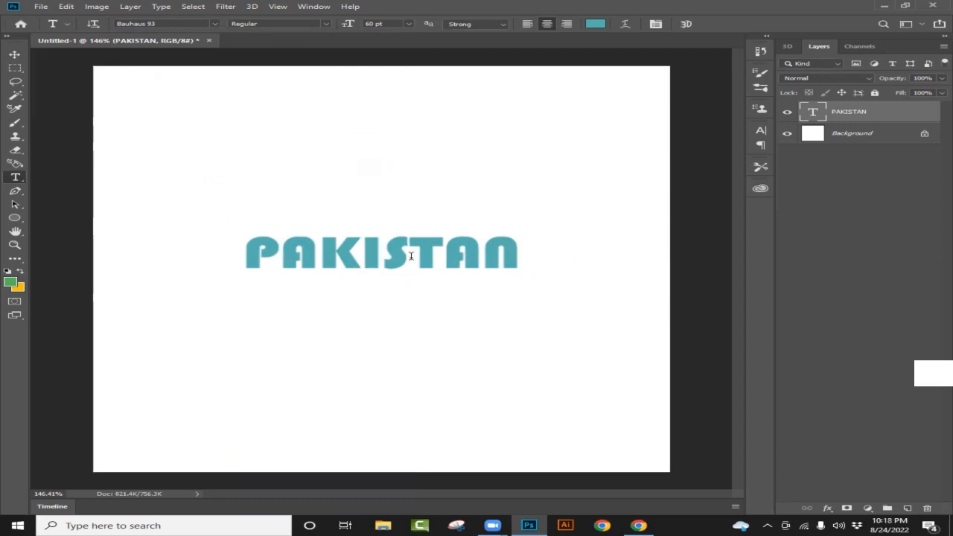
Step: Switch to Chrome, search Google for dafont in a new tab and open dafont.com to browse its recently added fonts
click(639, 526)
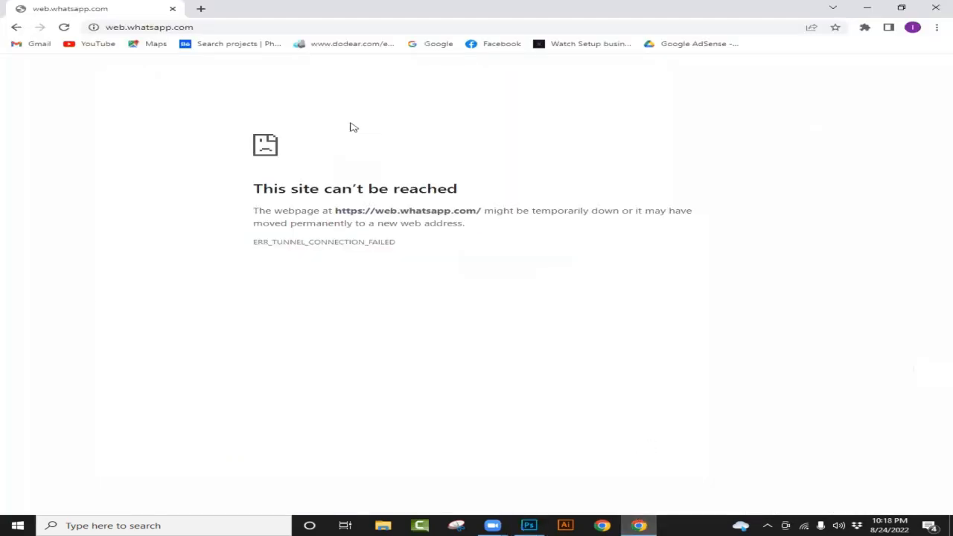
click(200, 8)
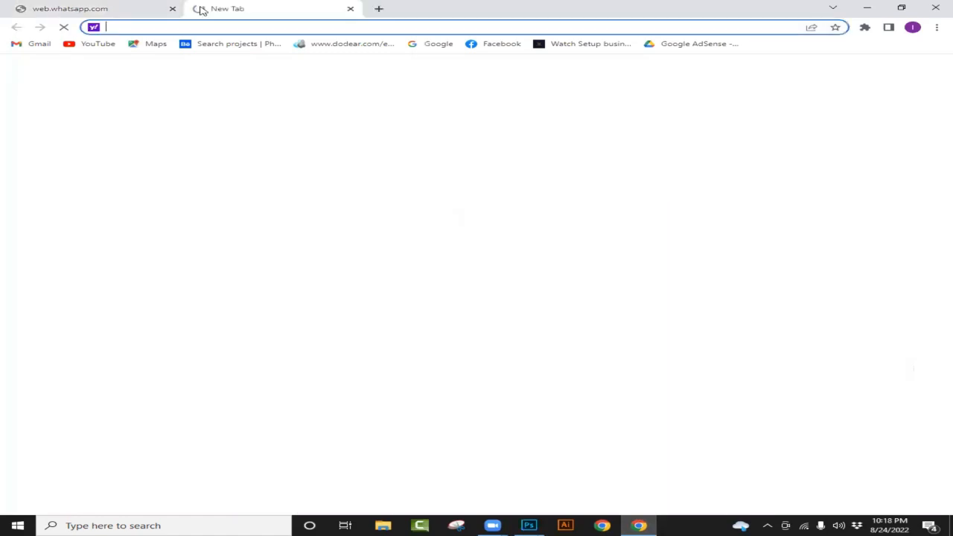
click(437, 47)
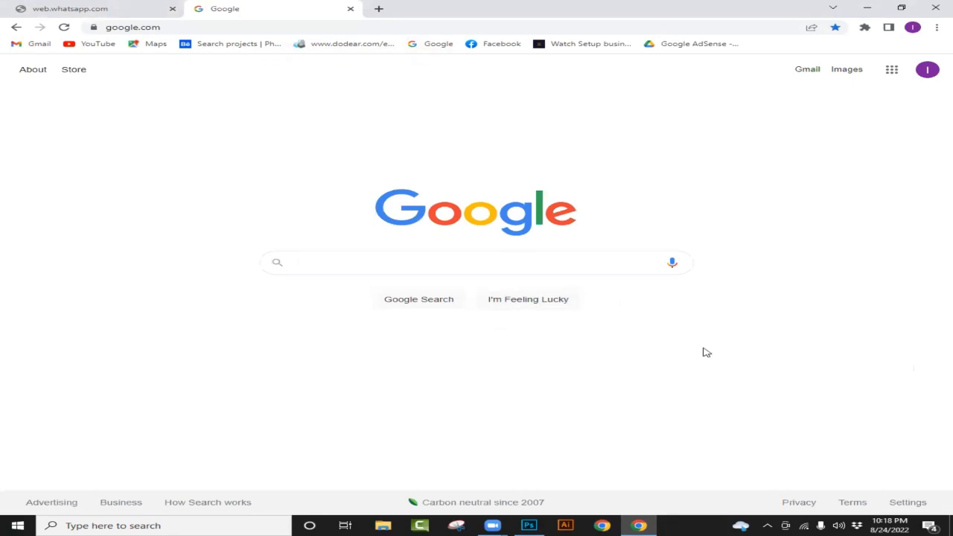
text(DAFO)
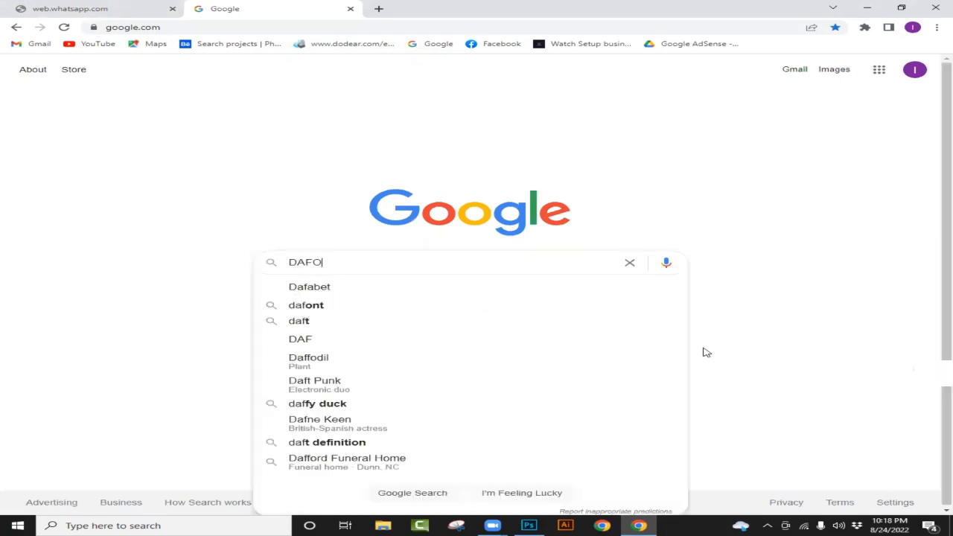
text(NT)
key(Down)
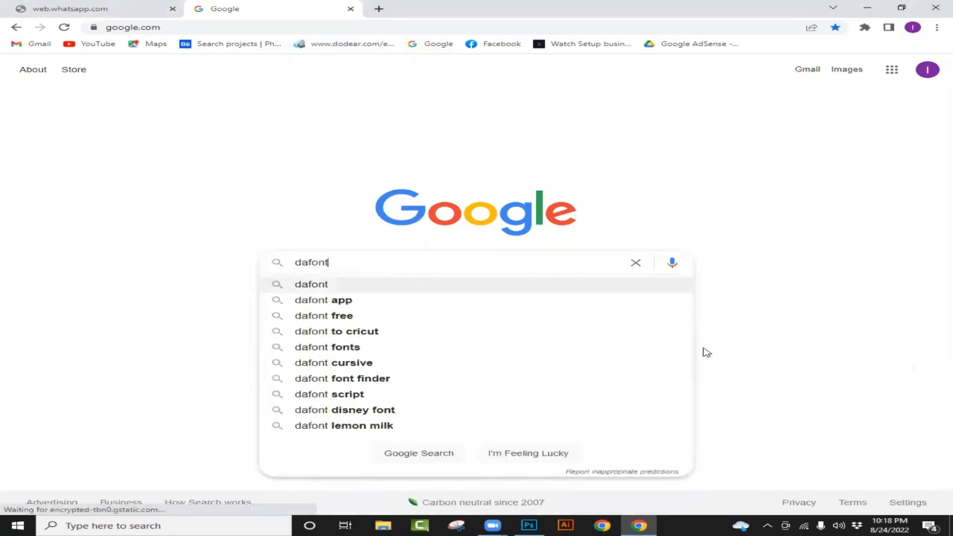
key(Return)
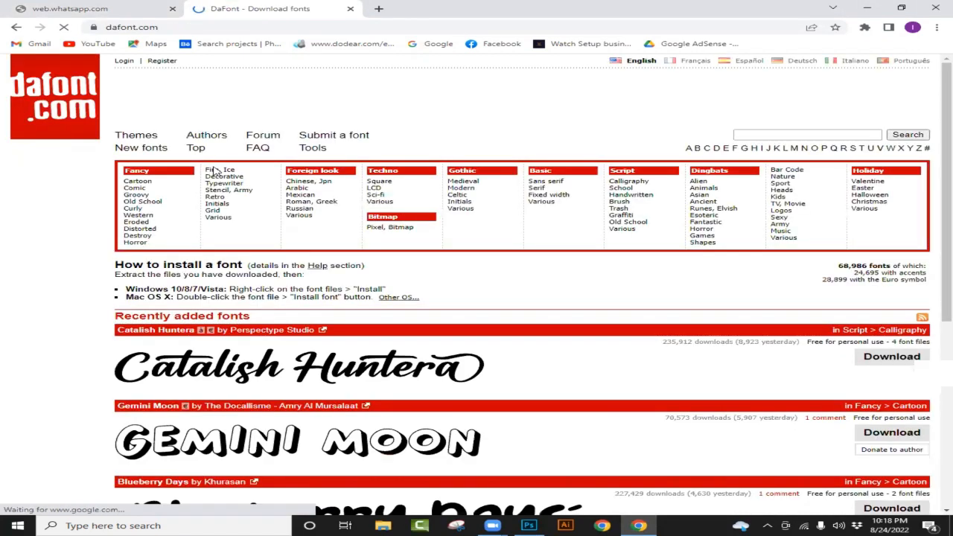
scroll(544, 346, down, 3)
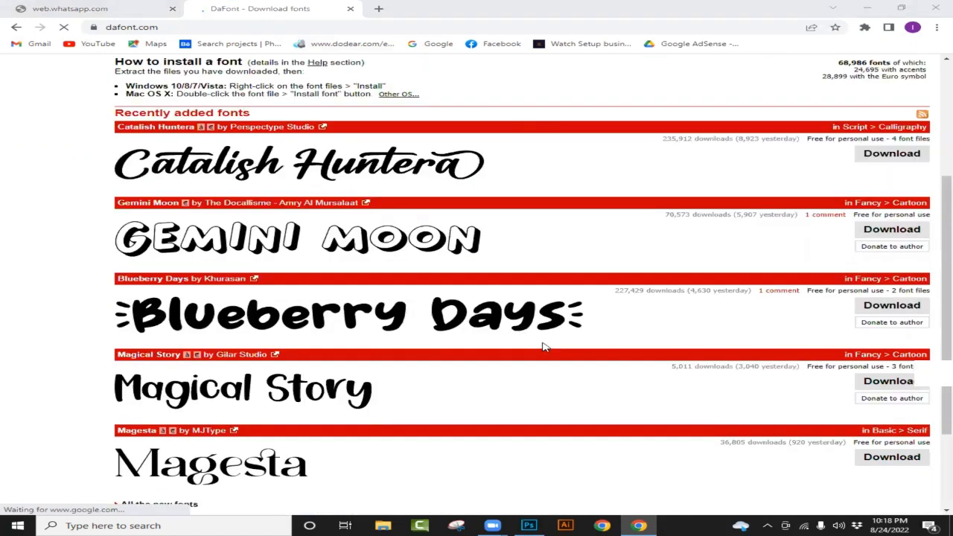
scroll(545, 346, up, 1)
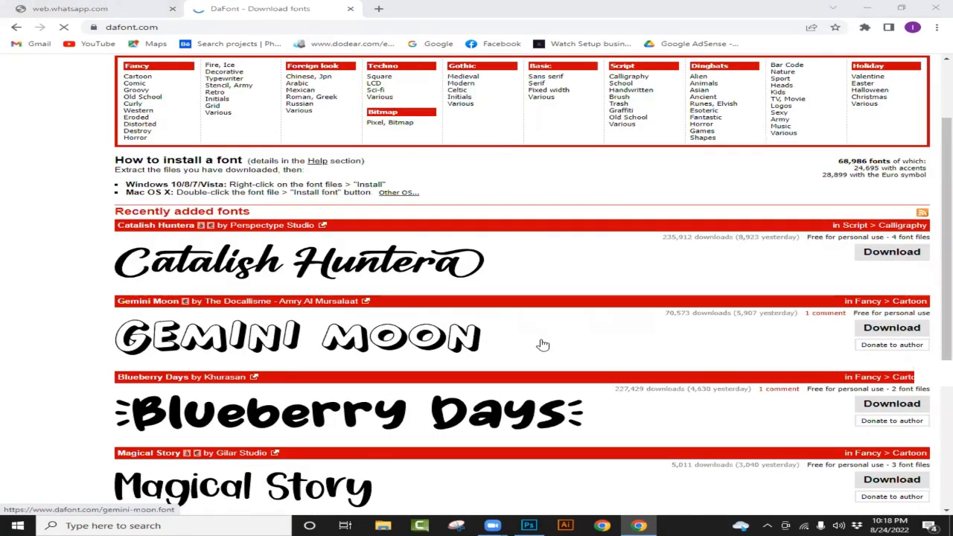
Step: Look through the font categories and recently added fonts on the dafont.com home page
scroll(543, 345, down, 2)
scroll(543, 345, down, 1)
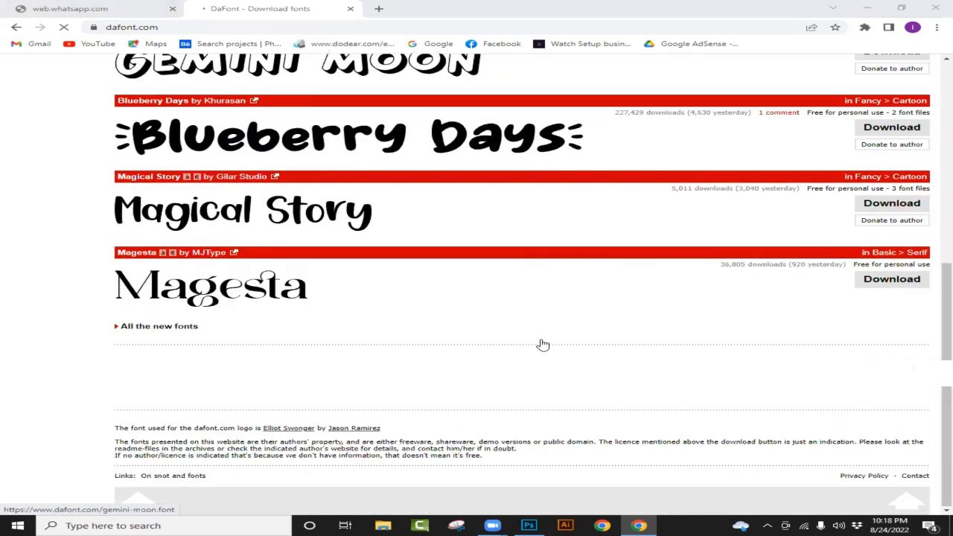
scroll(543, 345, up, 3)
scroll(457, 291, up, 2)
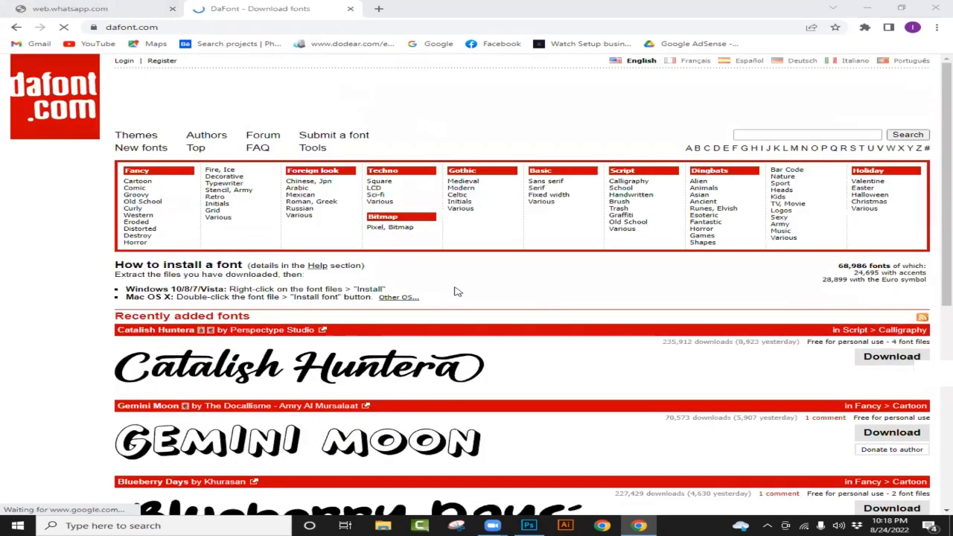
scroll(457, 291, down, 3)
scroll(425, 280, up, 2)
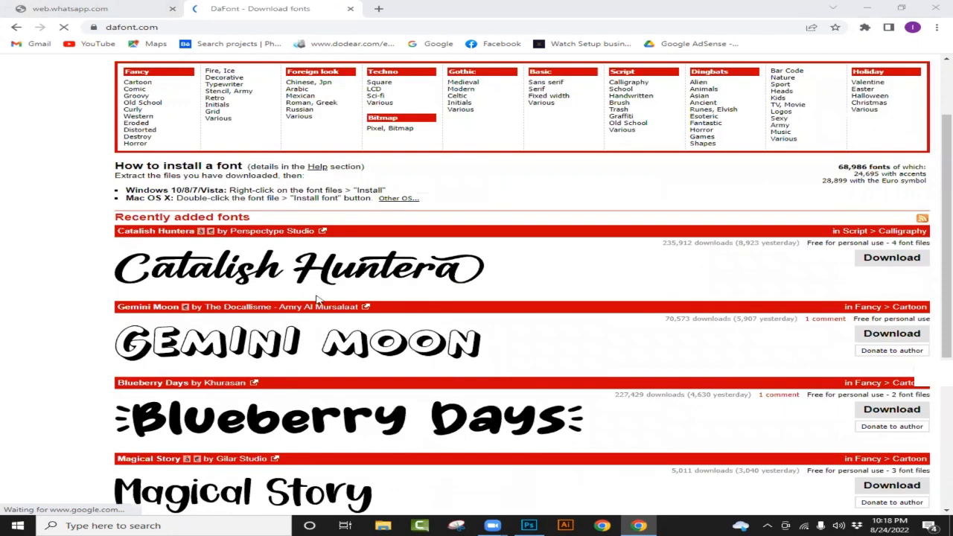
scroll(233, 304, up, 1)
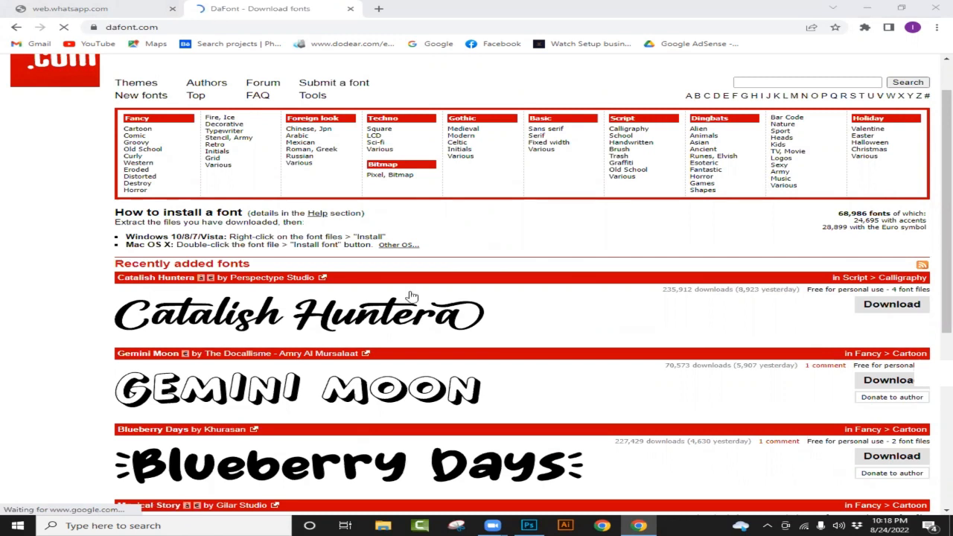
scroll(413, 296, down, 4)
scroll(572, 366, down, 1)
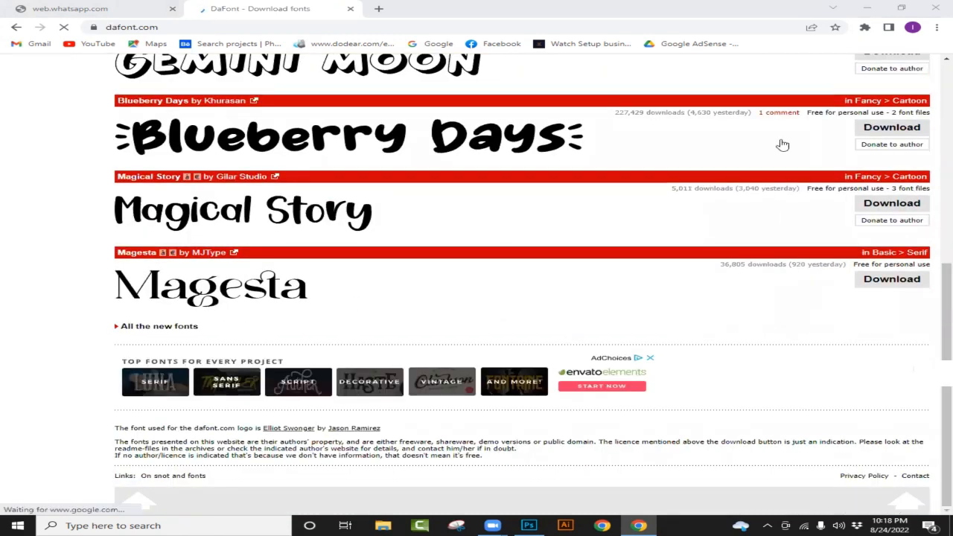
Step: Download the Catalish Huntera font and look over the other recently added fonts while it downloads
scroll(786, 143, up, 10)
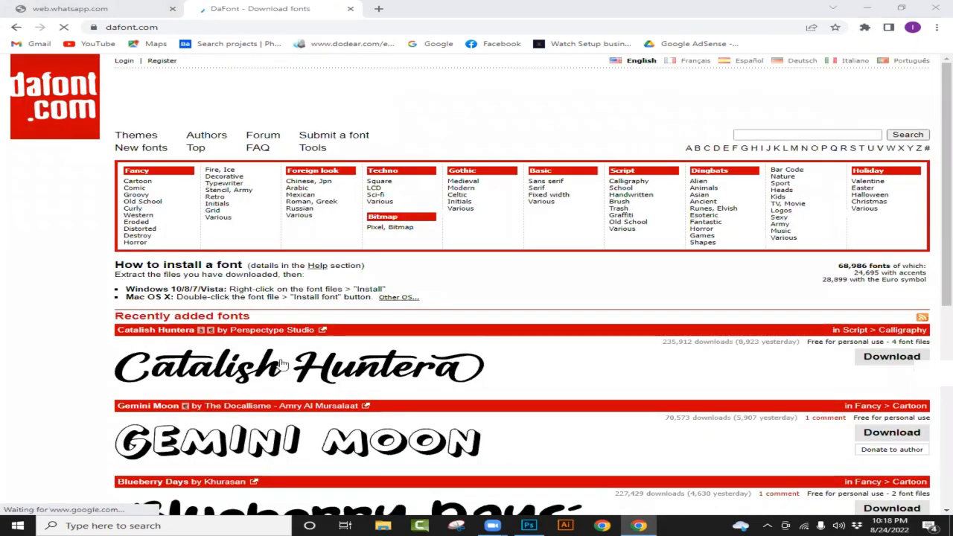
scroll(485, 356, down, 3)
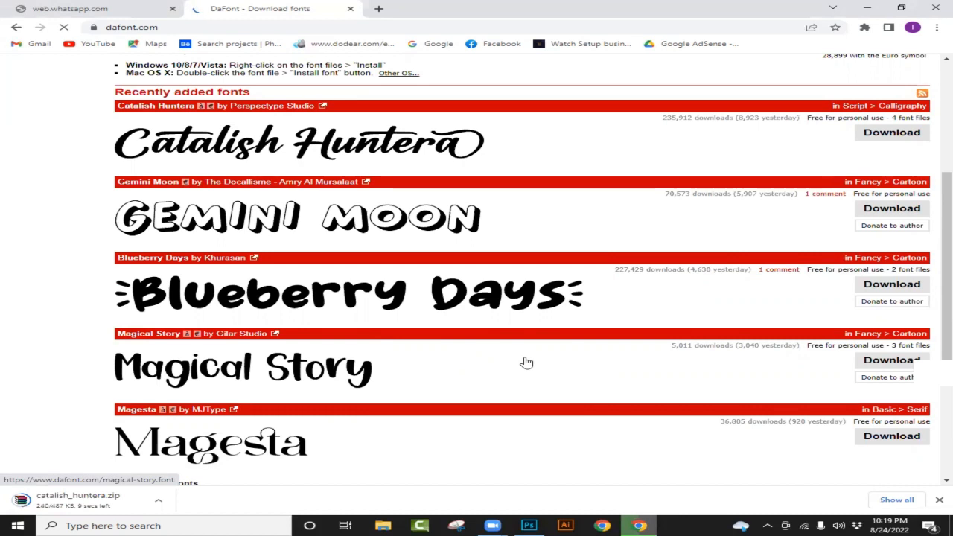
scroll(521, 331, up, 3)
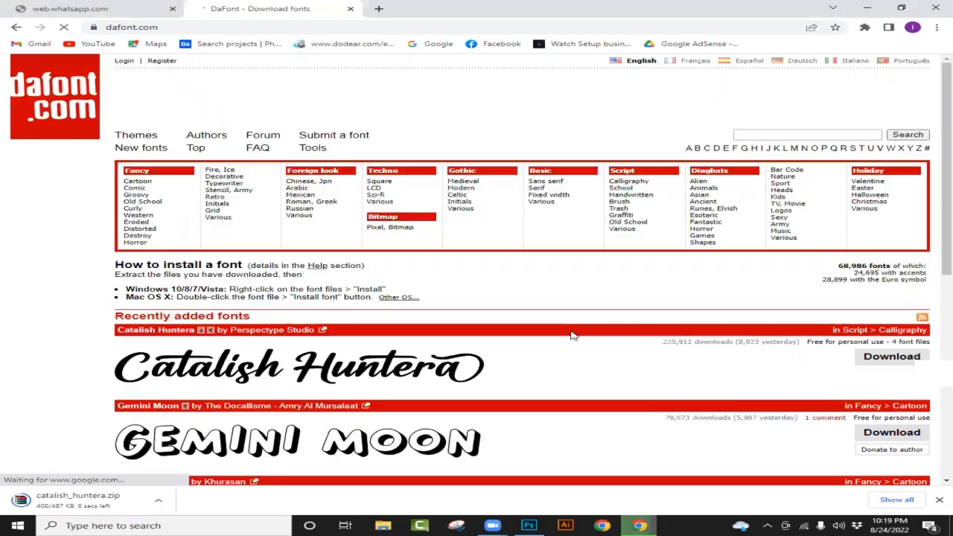
scroll(570, 332, down, 2)
scroll(436, 317, up, 2)
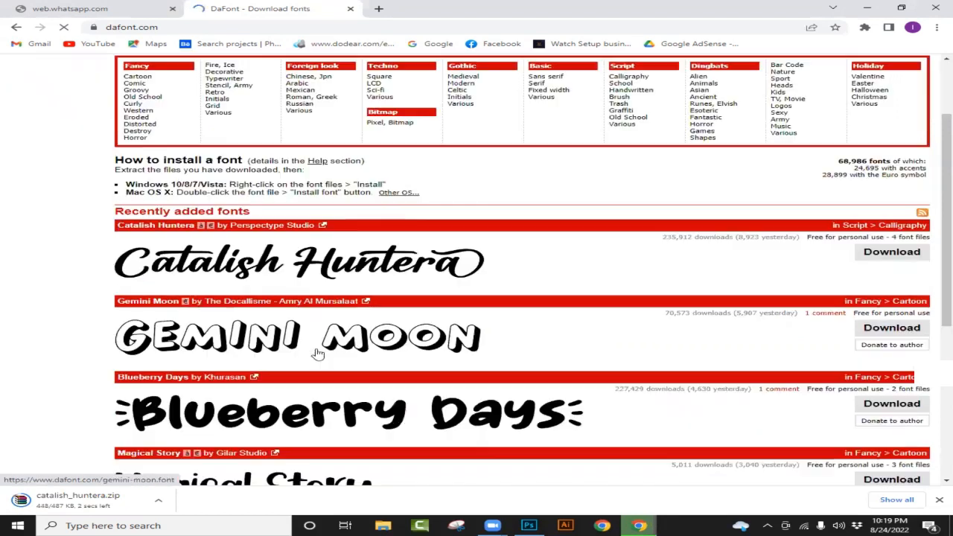
scroll(315, 351, down, 2)
scroll(342, 352, down, 2)
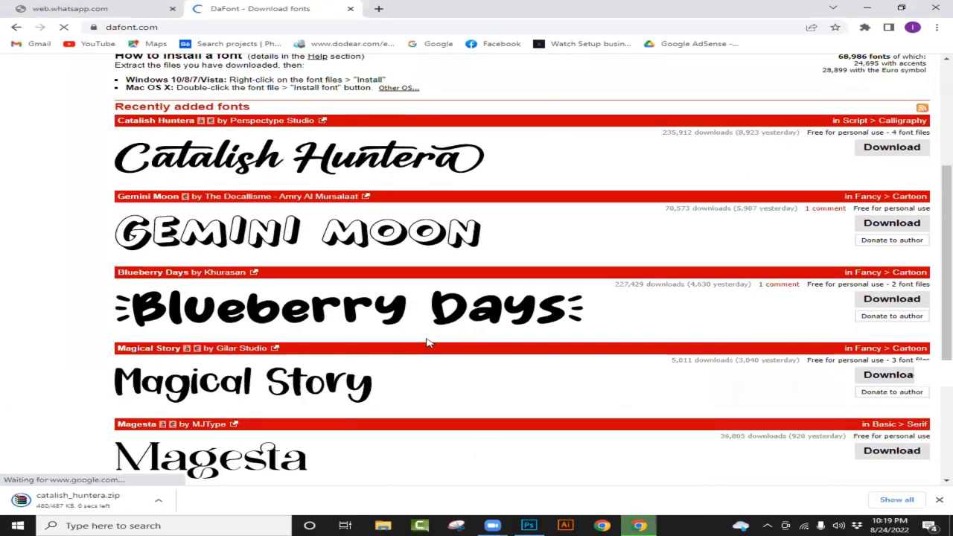
scroll(409, 359, down, 2)
scroll(466, 321, up, 1)
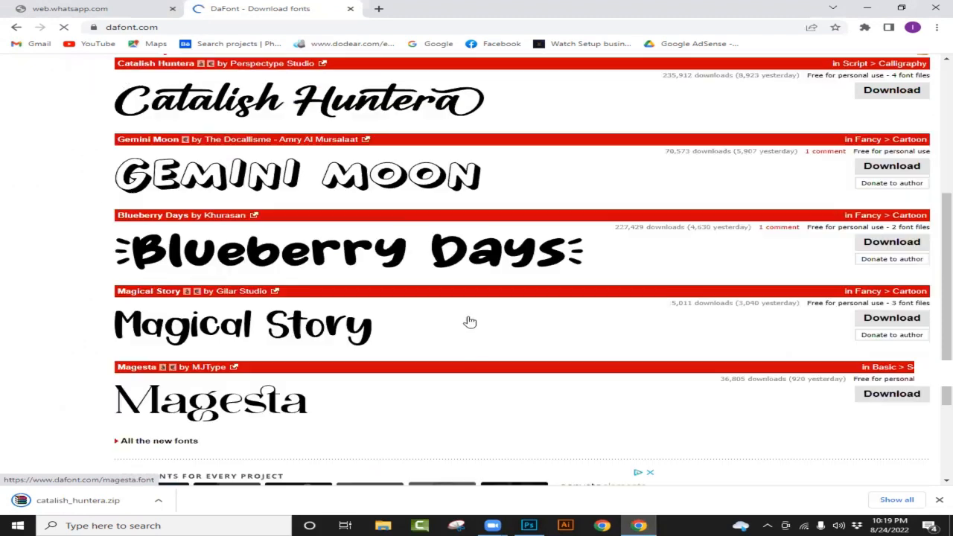
scroll(551, 298, up, 5)
scroll(527, 286, down, 2)
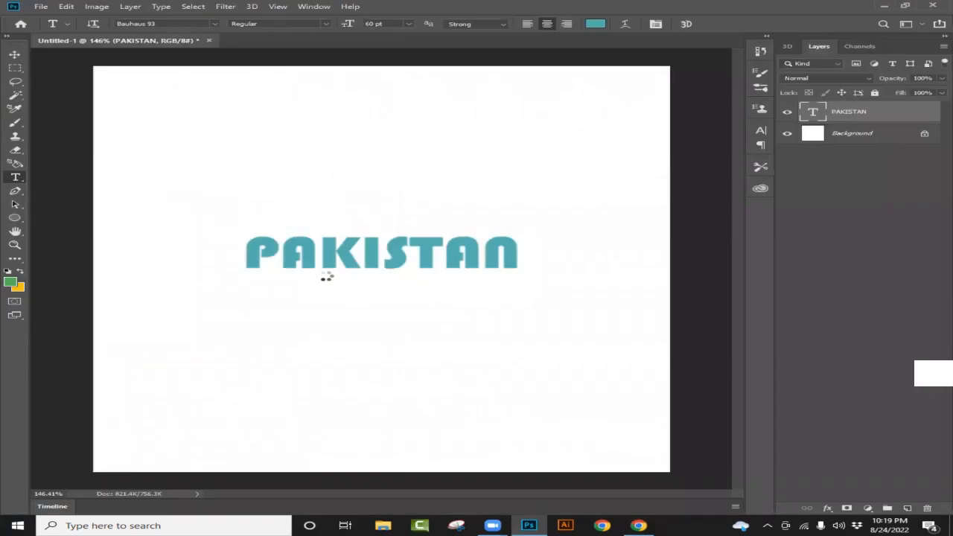
Step: Switch to Photoshop, look through the available fonts for the PAKISTAN text, and return to dafont.com in Chrome without changing the font
scroll(327, 276, down, 1)
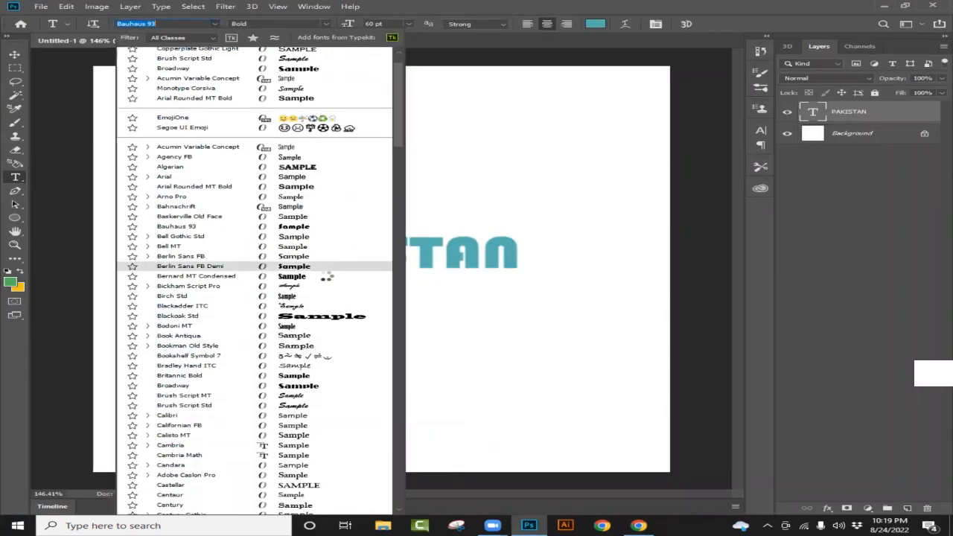
scroll(328, 276, down, 5)
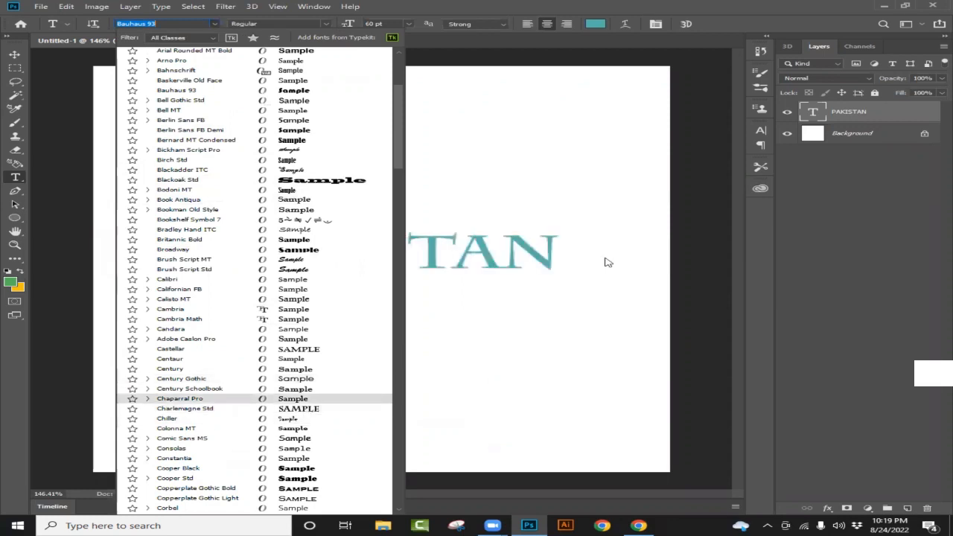
click(886, 9)
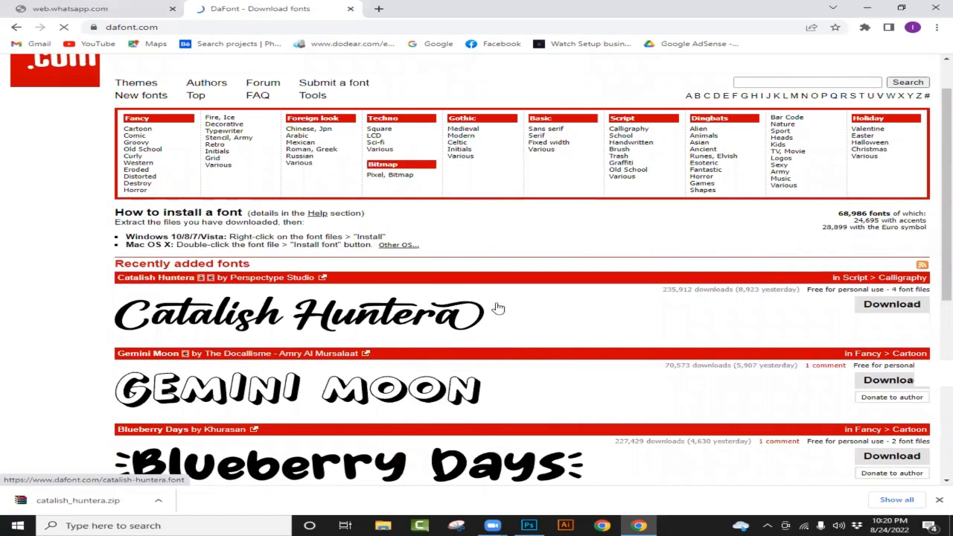
Step: Open the downloaded catalish_huntera.zip archive in WinRAR and dismiss the licence purchase notice
scroll(331, 311, down, 2)
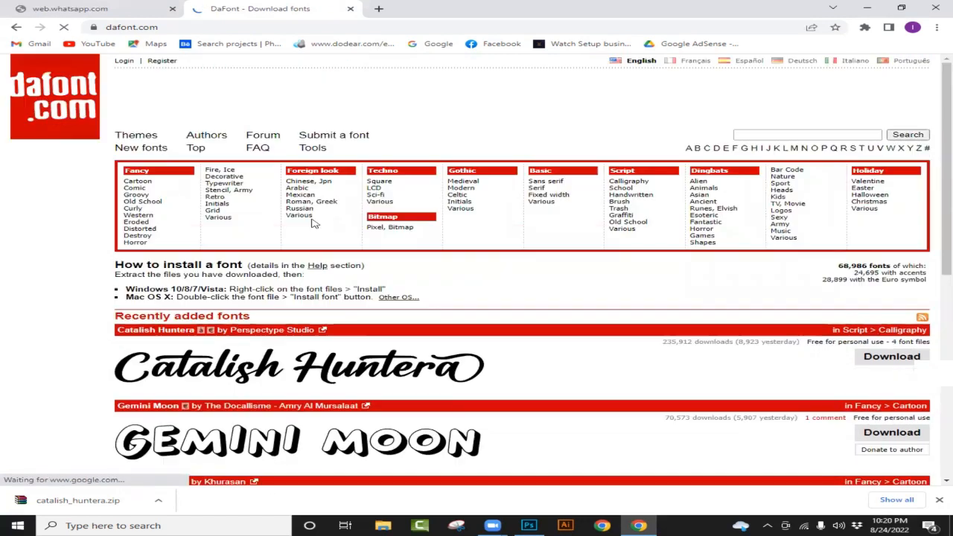
scroll(356, 337, down, 4)
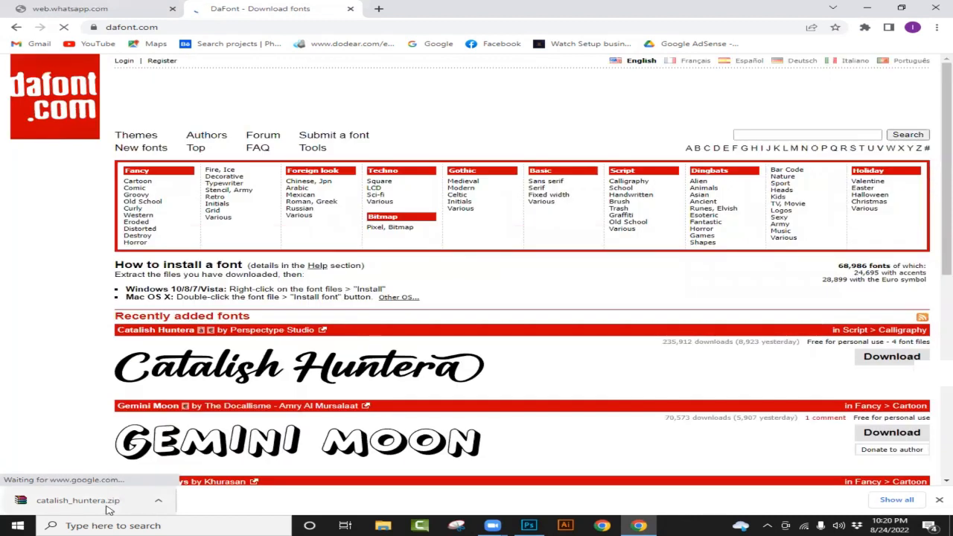
click(108, 500)
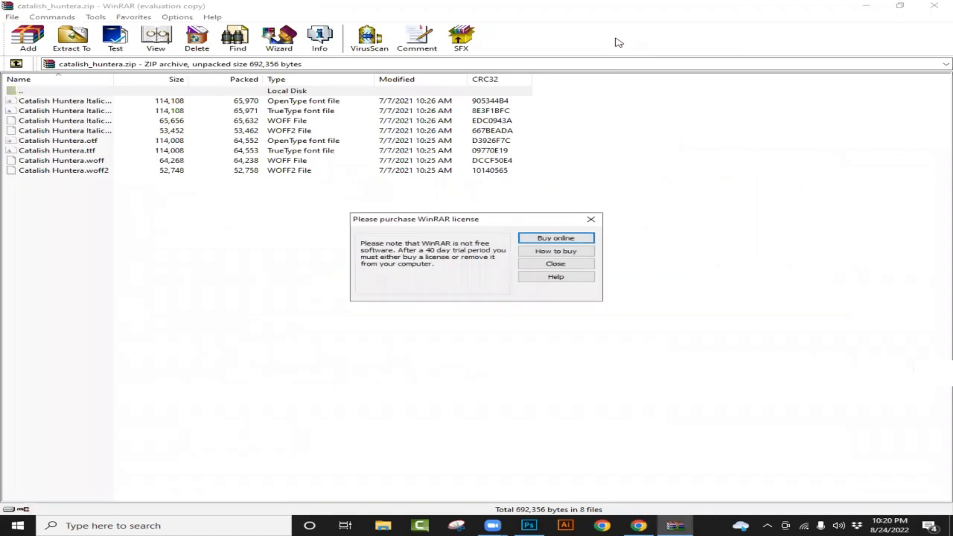
click(586, 221)
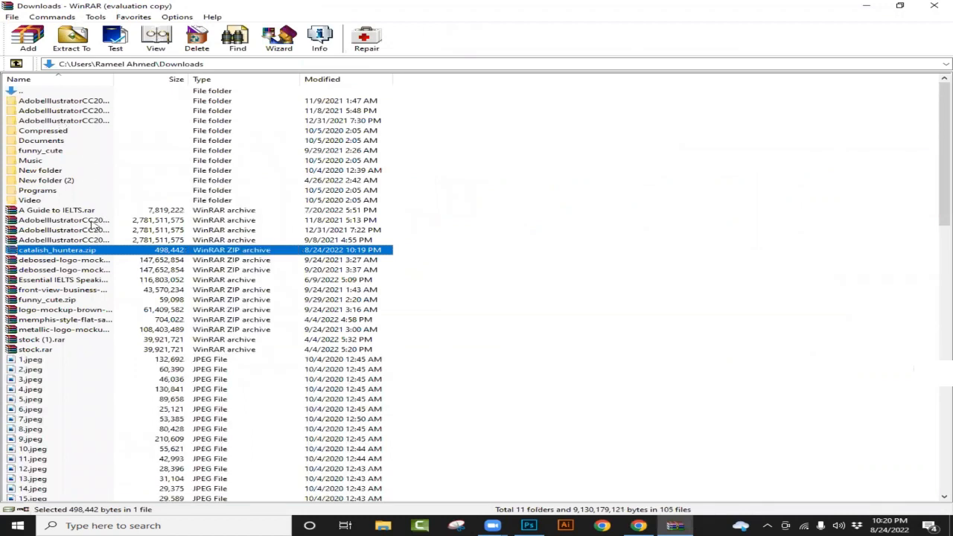
Step: Look through the contents of the Downloads folder in WinRAR from beginning to end and back
scroll(92, 225, down, 14)
scroll(104, 311, down, 4)
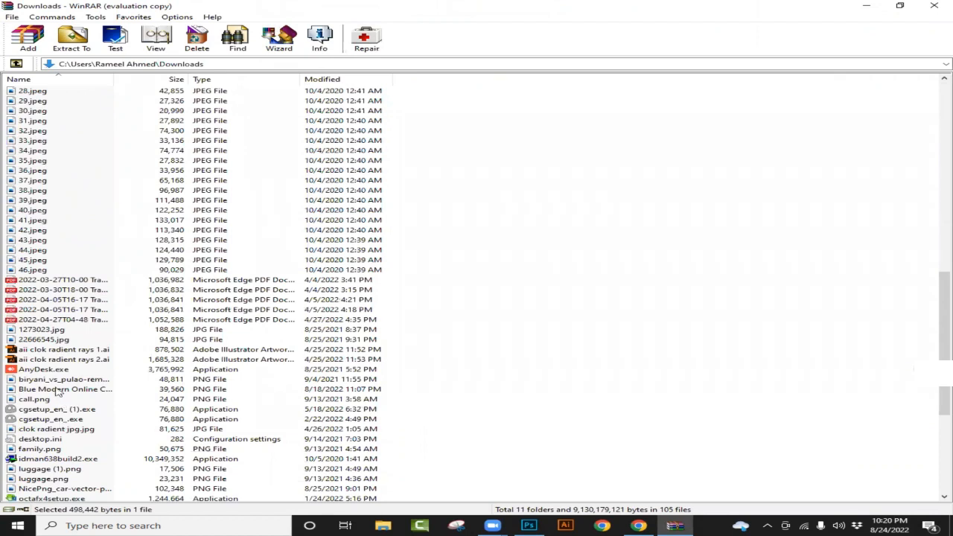
scroll(102, 355, up, 5)
scroll(125, 360, down, 4)
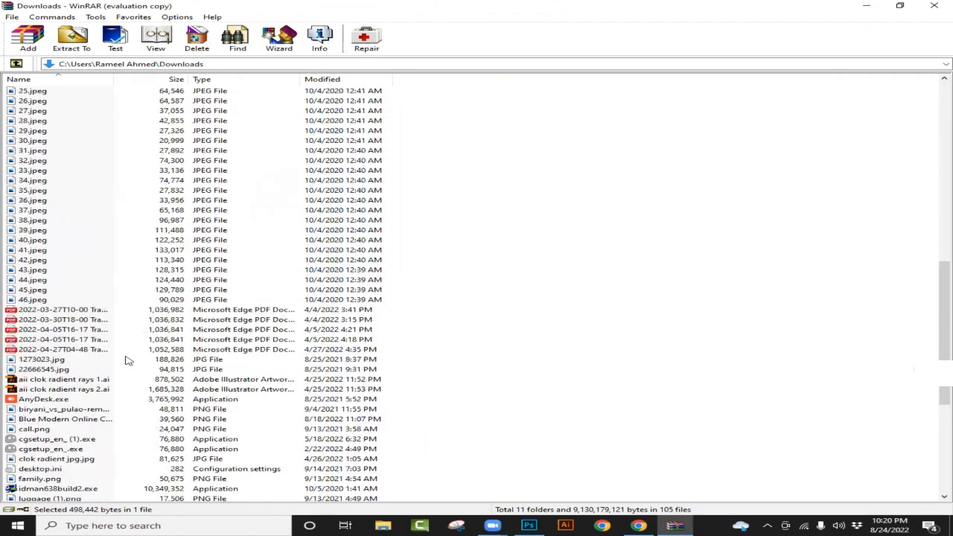
scroll(97, 324, down, 3)
scroll(93, 320, down, 5)
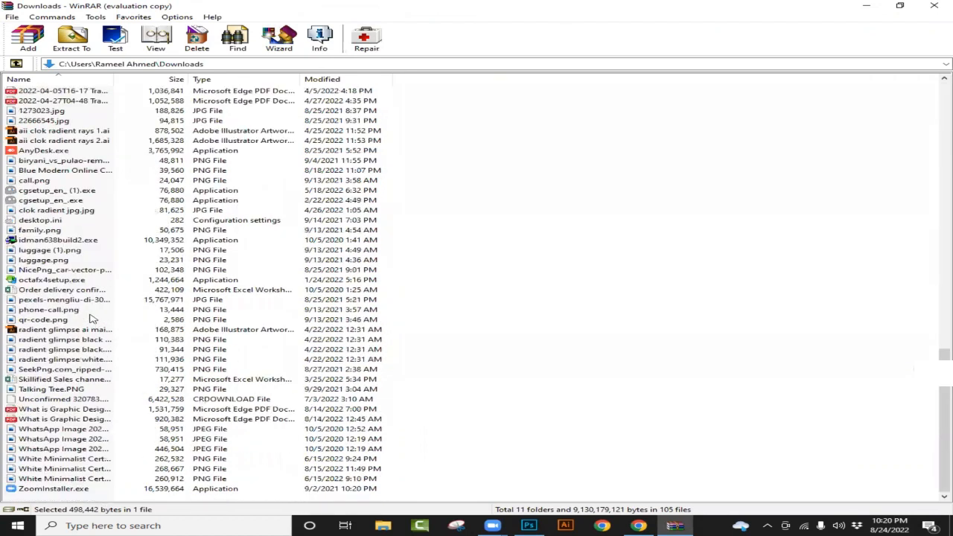
scroll(91, 318, up, 20)
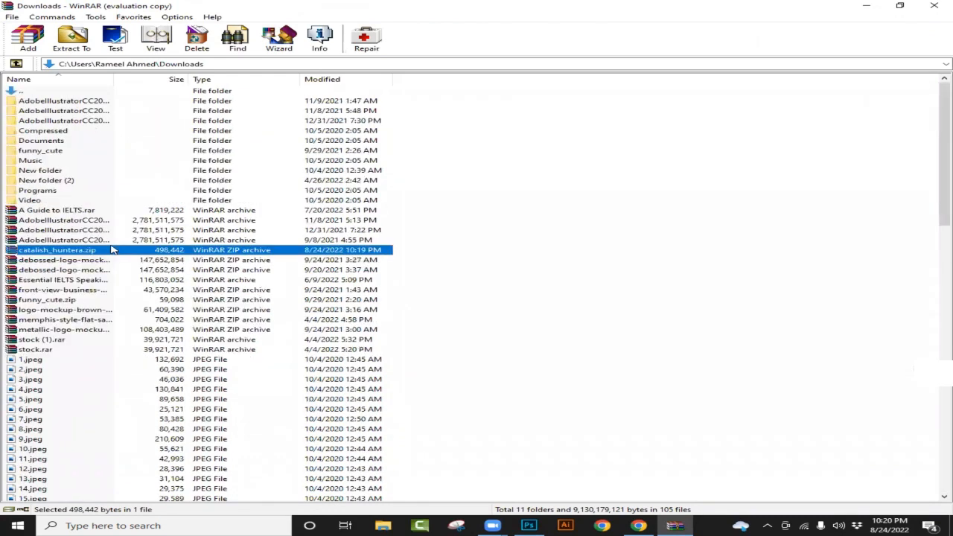
Step: Reopen catalish_huntera.zip and extract all its font files to the Desktop
double_click(113, 252)
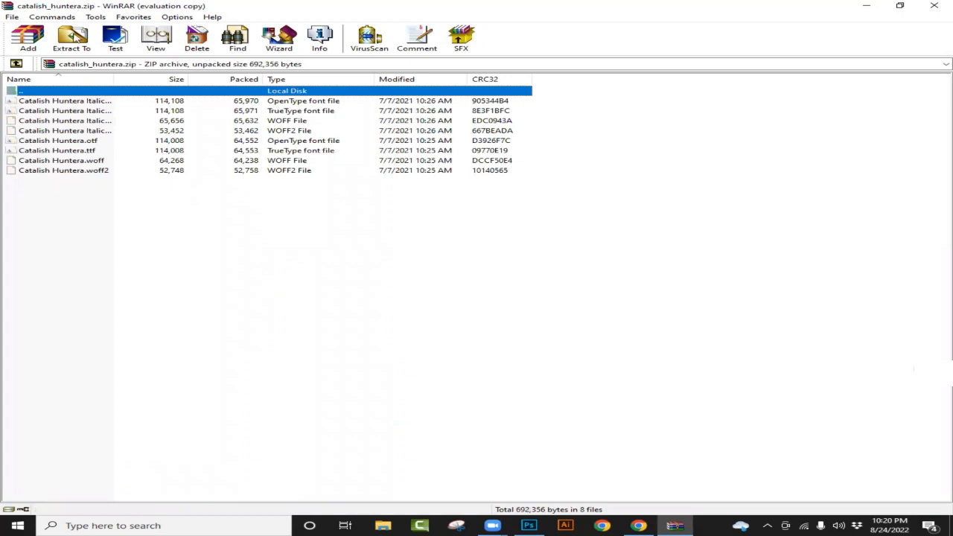
click(73, 39)
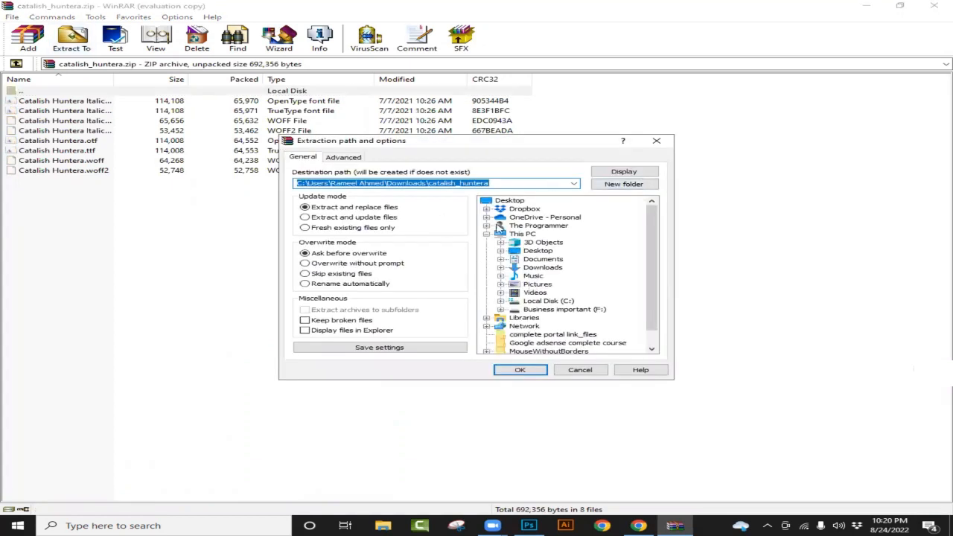
click(521, 202)
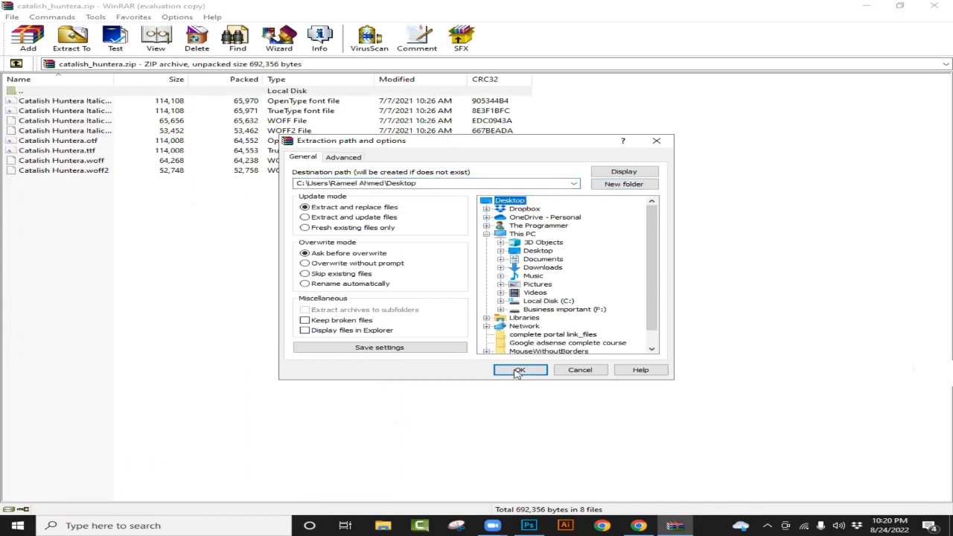
click(519, 370)
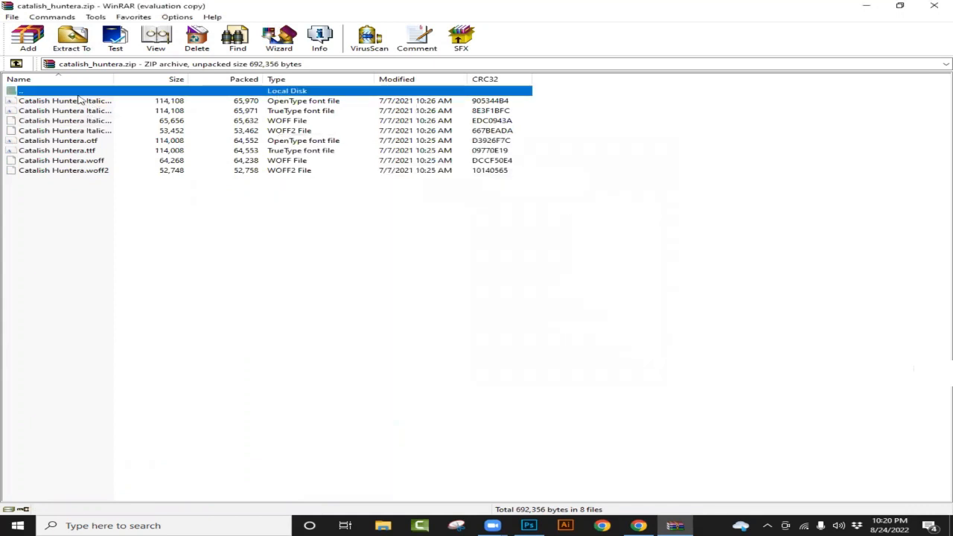
Step: Minimize the Photoshop, WinRAR and browser windows to reach the extracted font files on the Windows desktop
click(125, 102)
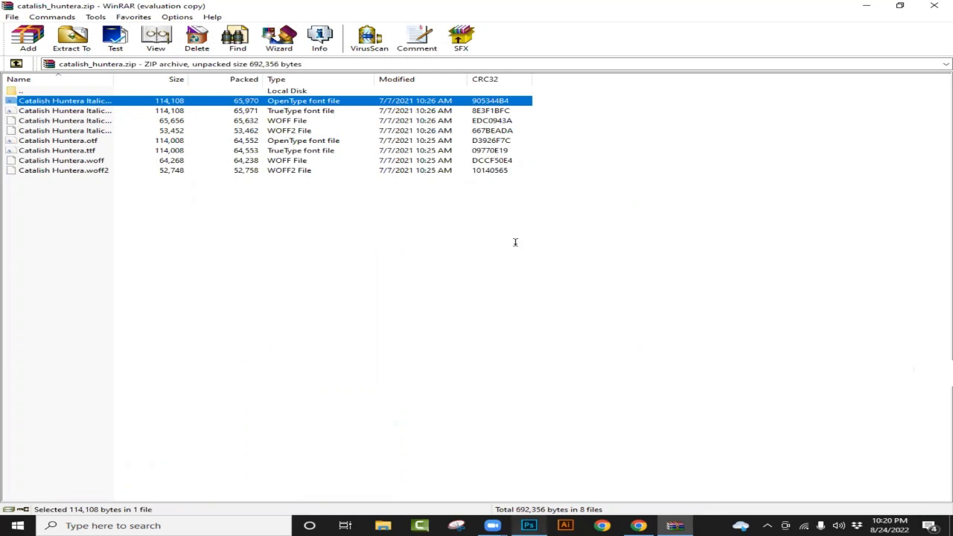
key(alt+Tab)
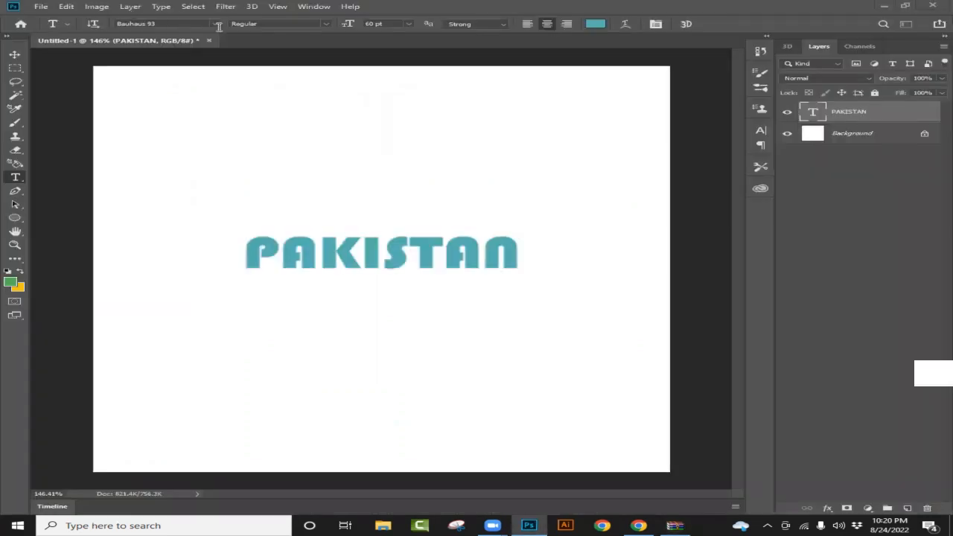
click(885, 6)
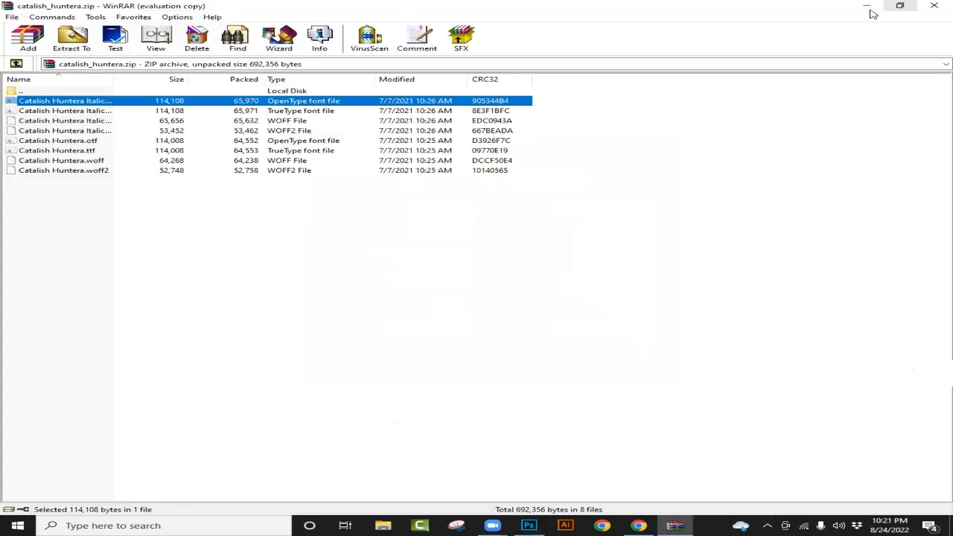
click(871, 8)
click(865, 11)
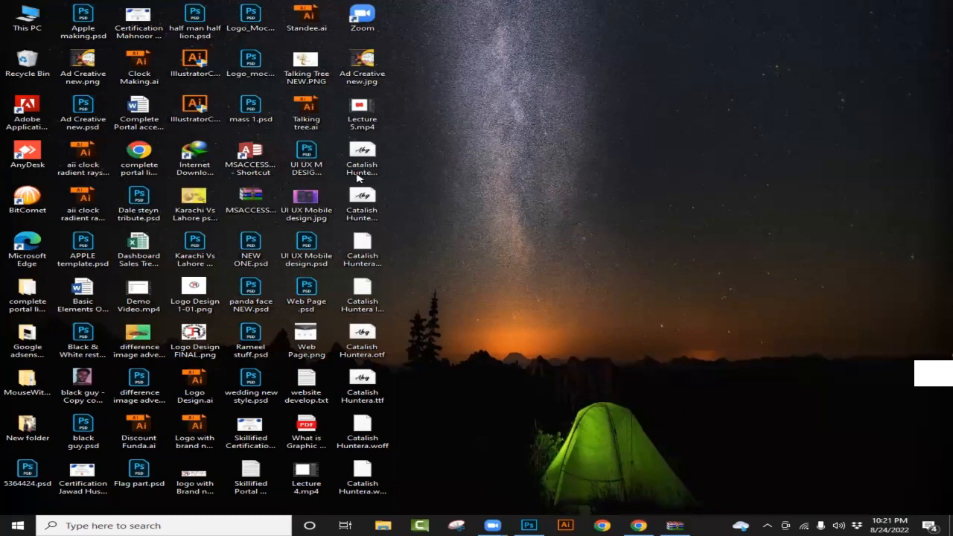
Step: Copy the Catalish Huntera.ttf font file on the desktop
double_click(365, 379)
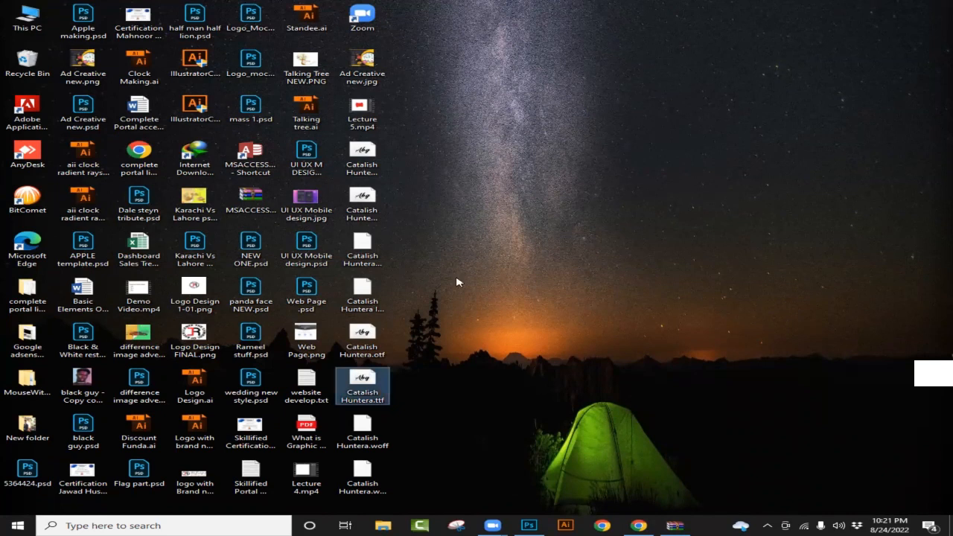
key(shift+F10)
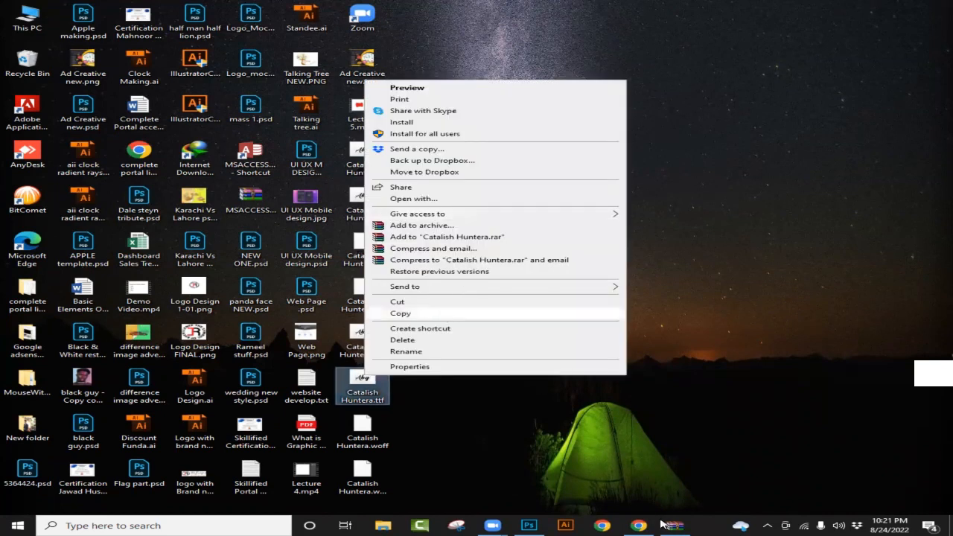
click(443, 316)
Step: Switch to Photoshop and look through the editing and type commands, including the Match Font dialog, for the PAKISTAN text
mouse_move(528, 525)
click(520, 451)
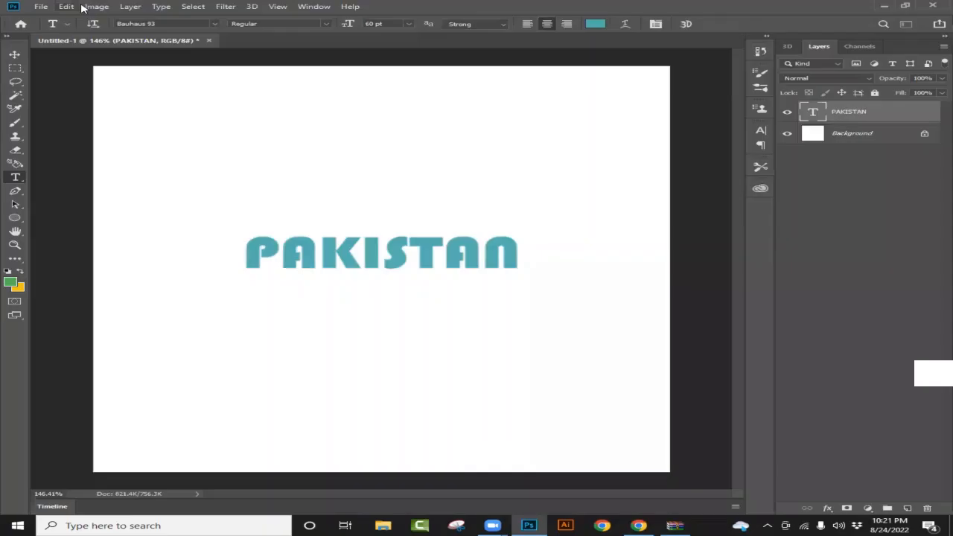
key(alt+e)
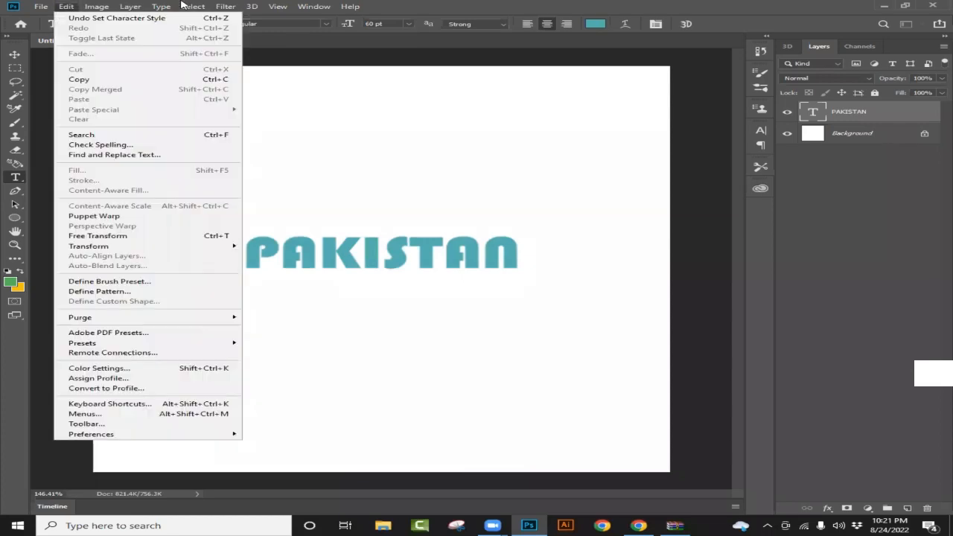
mouse_move(156, 6)
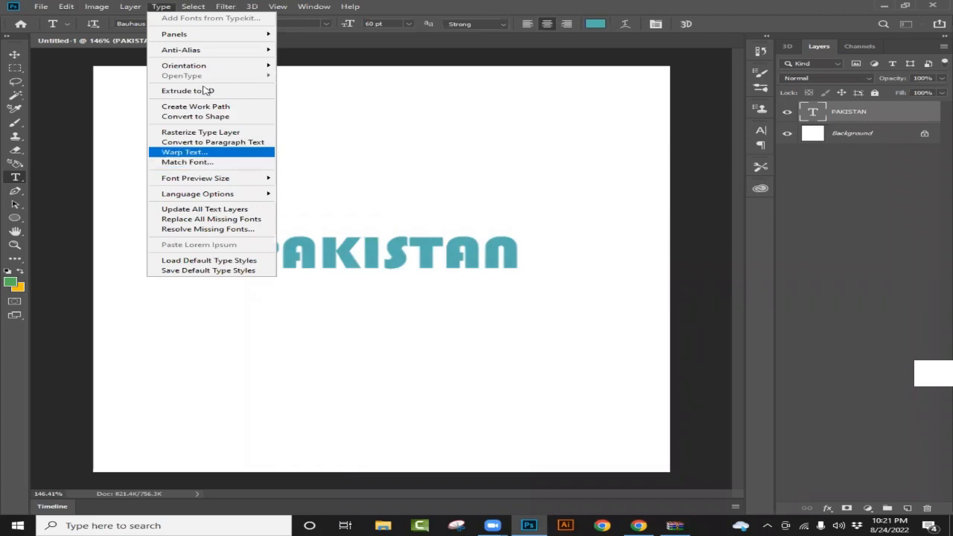
mouse_move(197, 5)
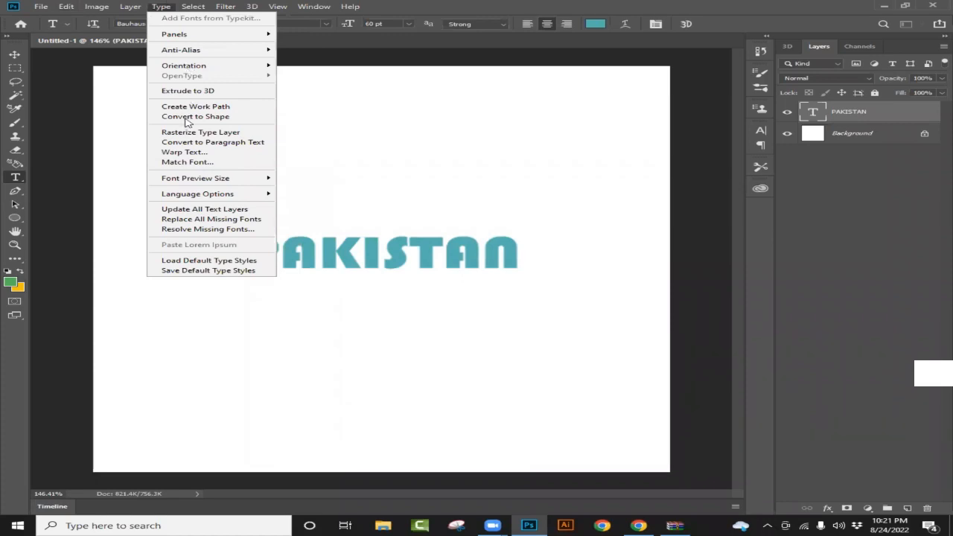
click(198, 163)
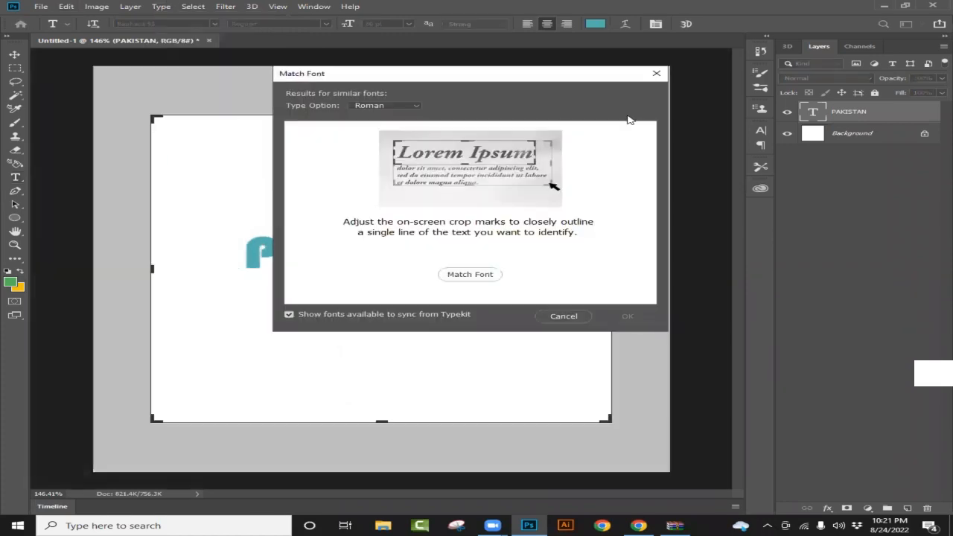
click(566, 317)
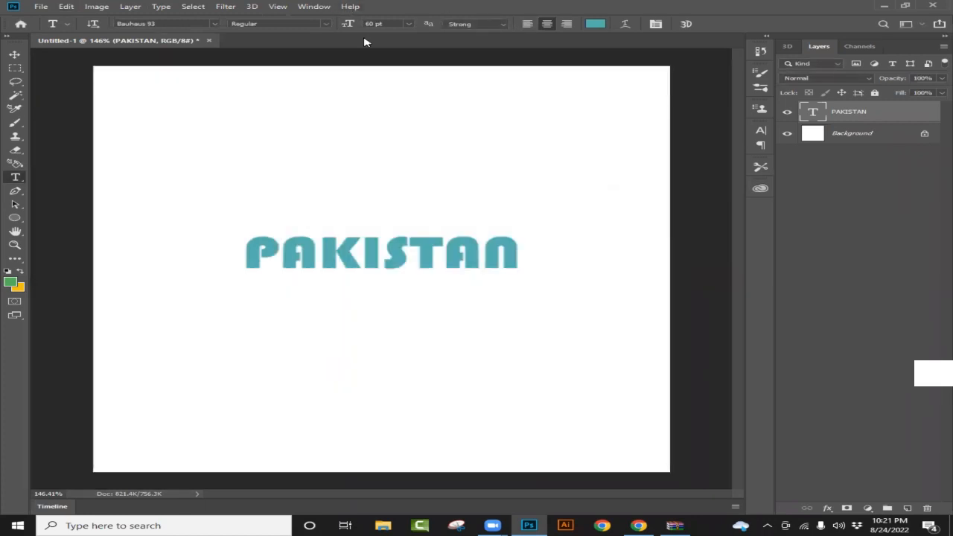
Step: Look through the available font families for the PAKISTAN text layer
click(215, 24)
scroll(307, 343, down, 3)
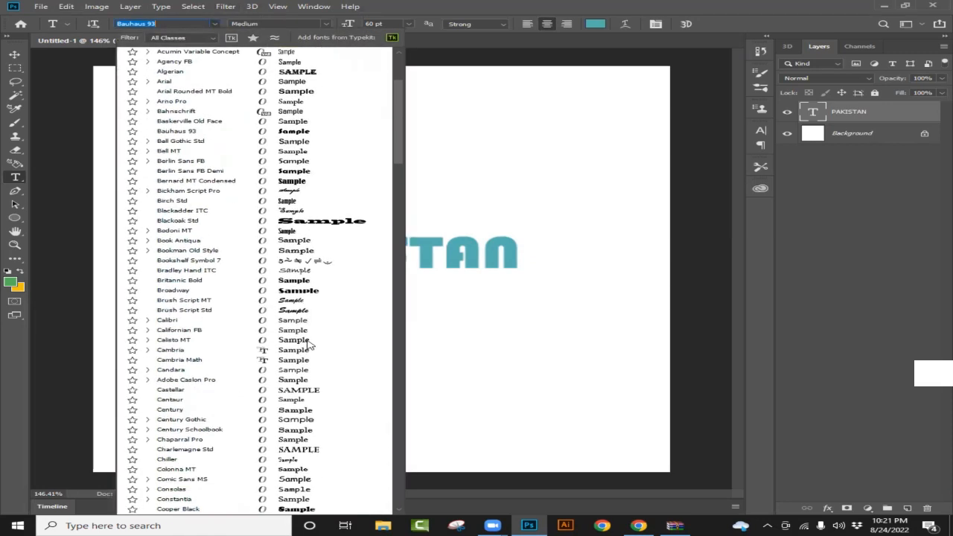
scroll(310, 344, up, 2)
click(881, 6)
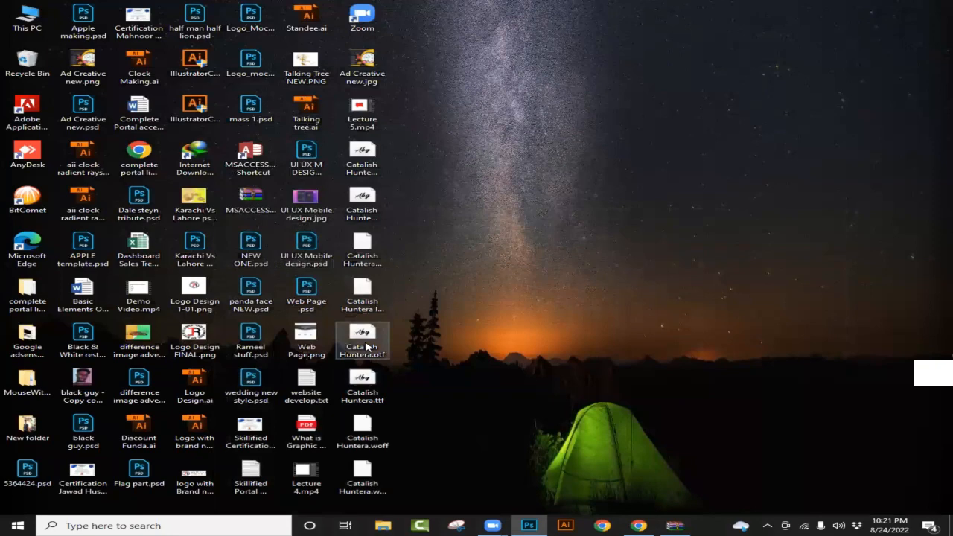
right_click(387, 342)
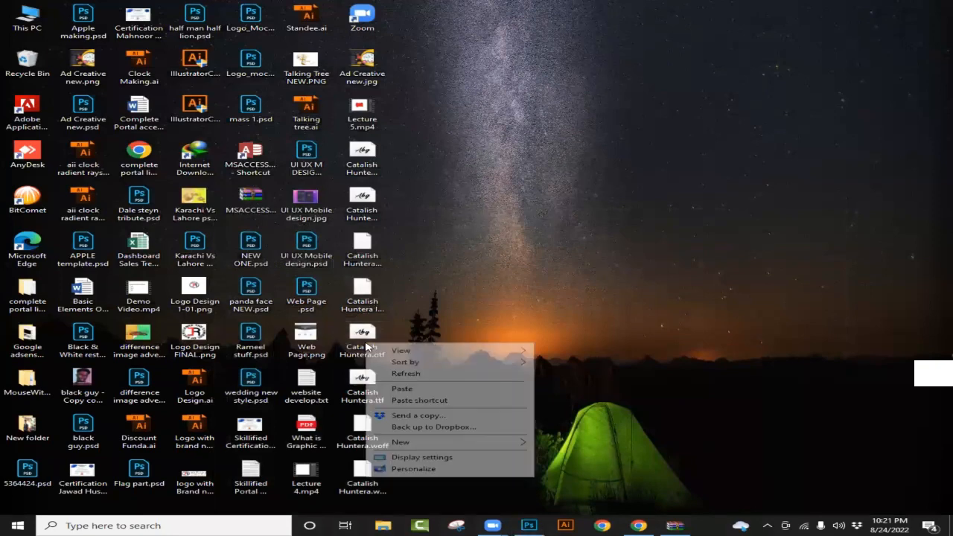
click(613, 477)
click(531, 525)
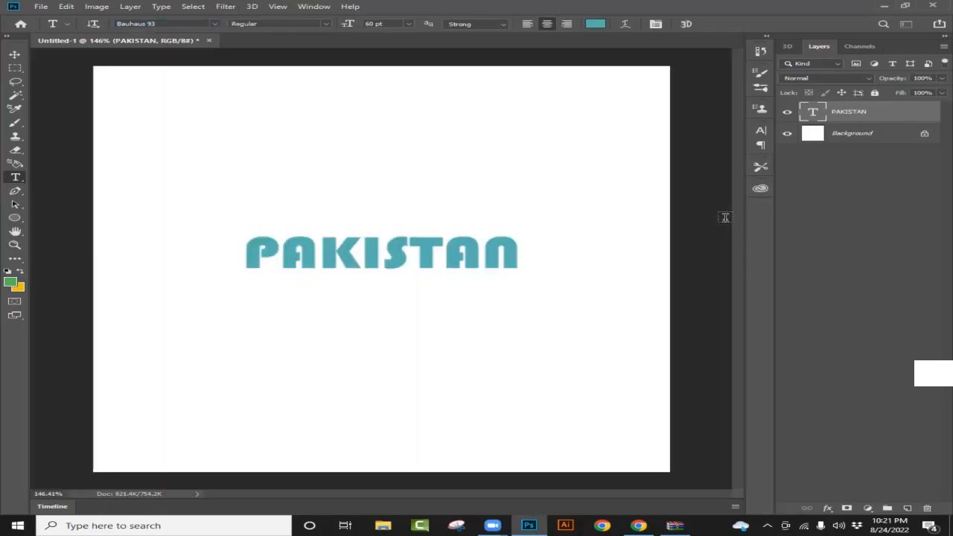
Step: Shrink the Photoshop window to uncover the desktop files and try to place the Catalish Huntera fonts, including Catalish Huntera Italic.otf, in it
click(905, 8)
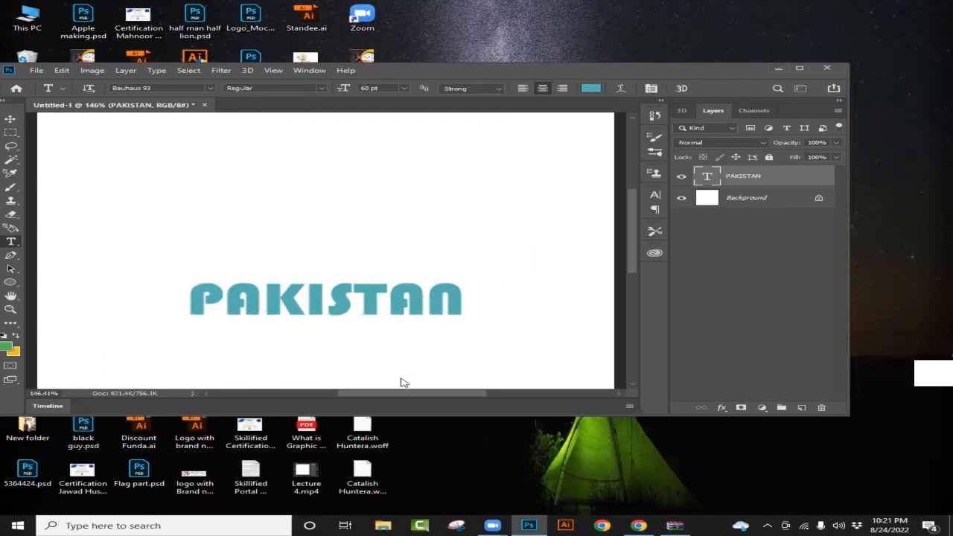
drag(405, 74, 617, 92)
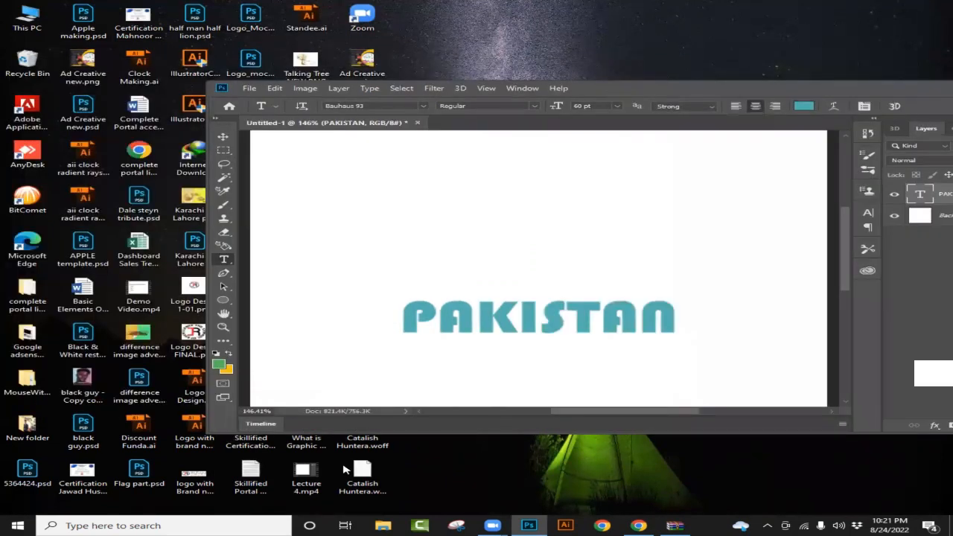
drag(679, 94, 650, 61)
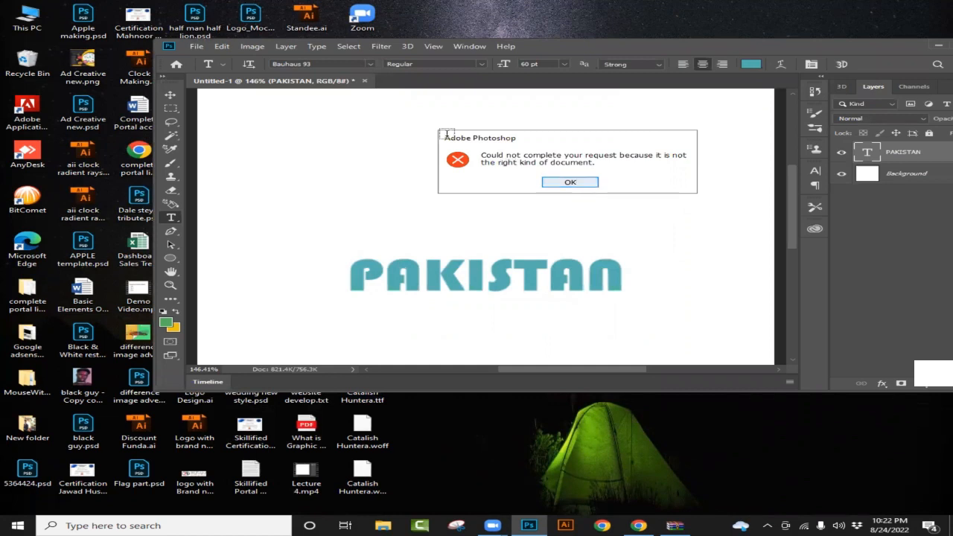
key(Return)
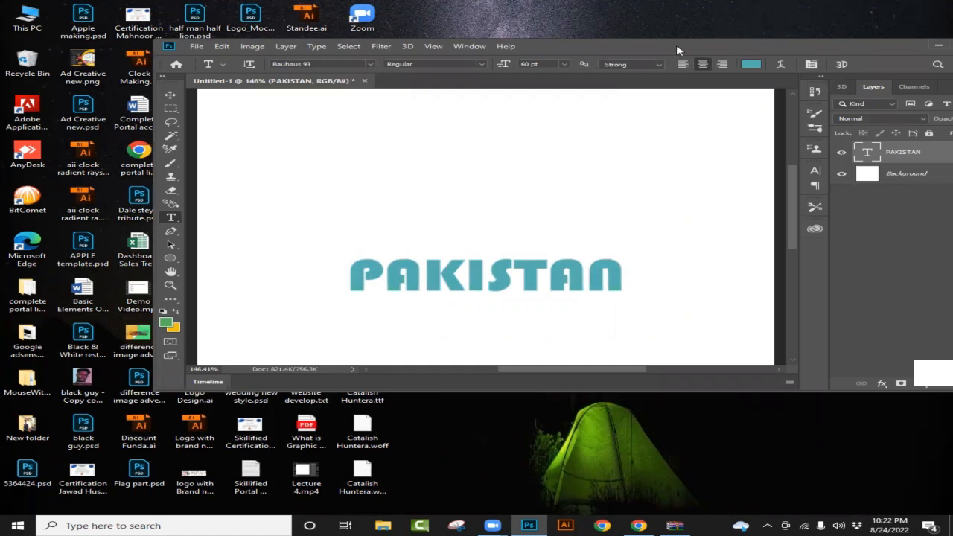
drag(677, 51, 563, 235)
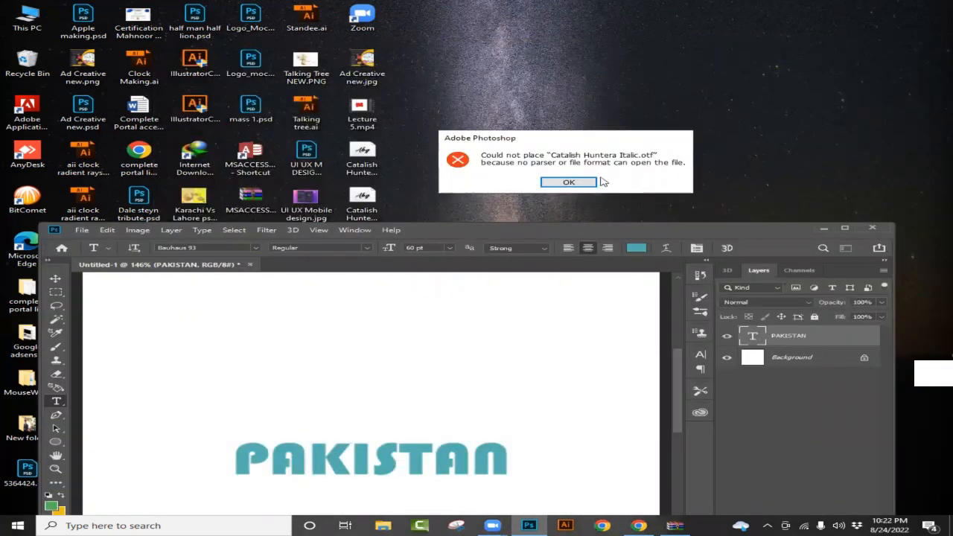
key(Return)
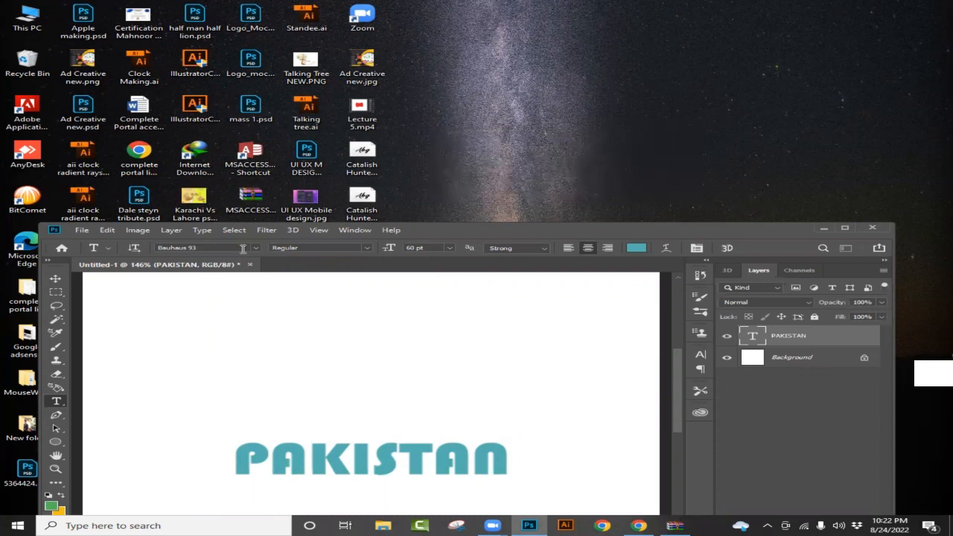
Step: Check the font list for the Catalish Huntera family and reposition the Photoshop window over the desktop
click(255, 250)
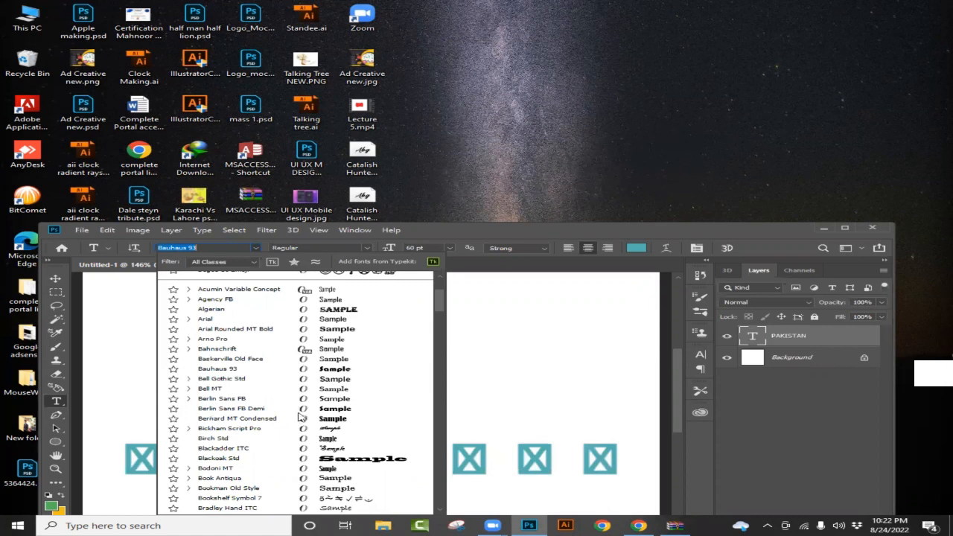
scroll(327, 406, down, 5)
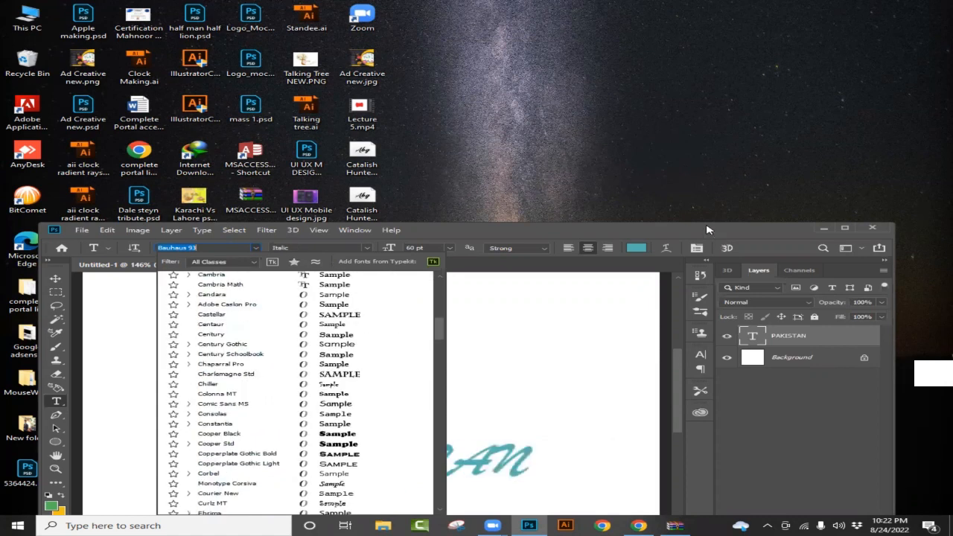
drag(707, 230, 651, 318)
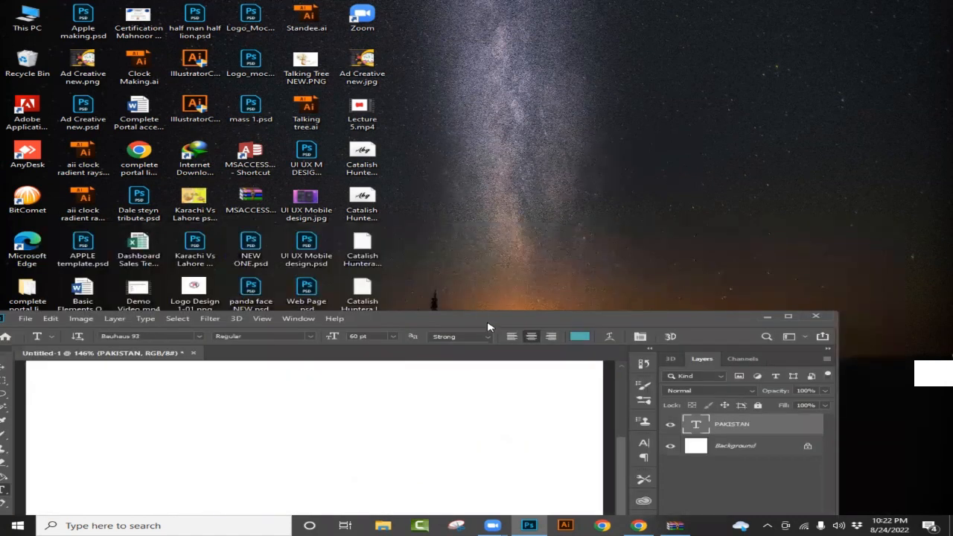
drag(488, 327, 478, 149)
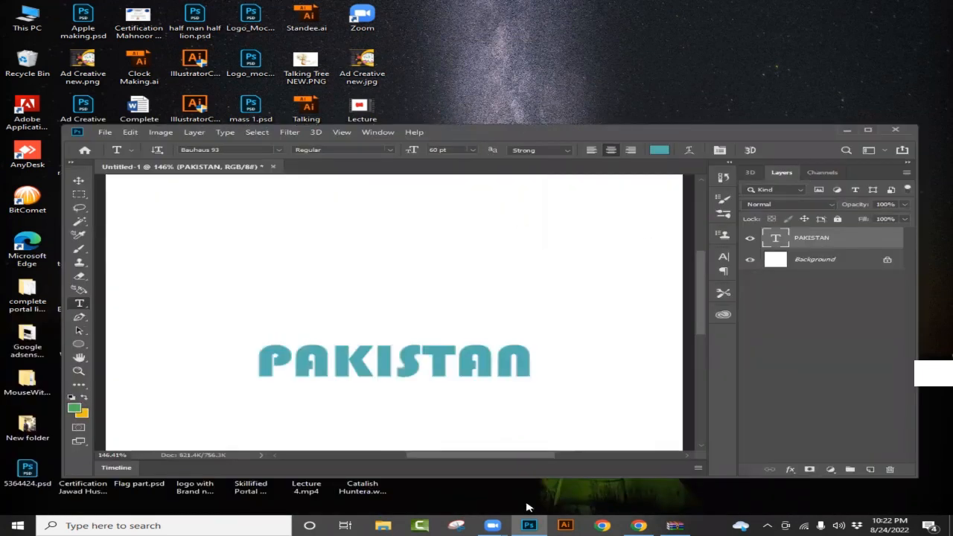
Step: Switch to the dafont.com page in Chrome and review its installation instructions and recently added fonts
click(636, 526)
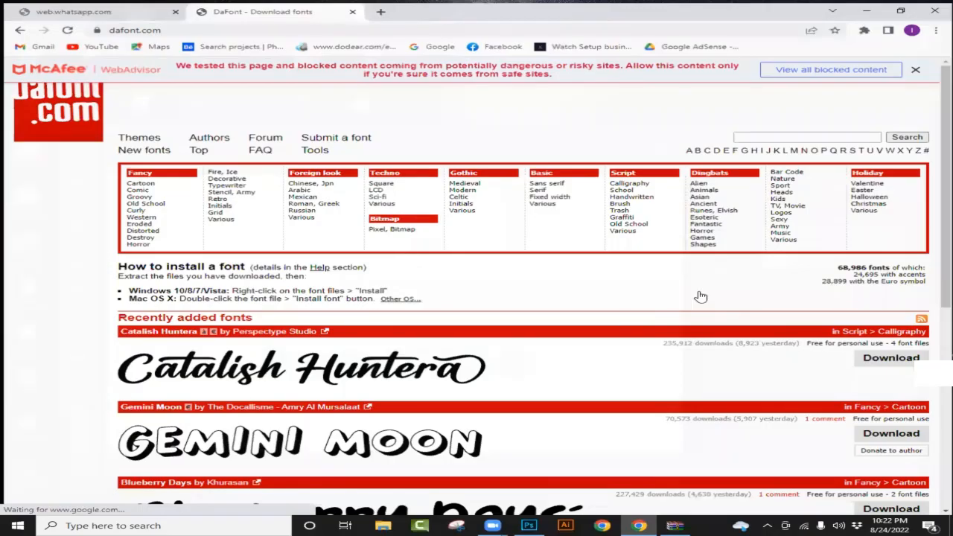
scroll(571, 265, down, 2)
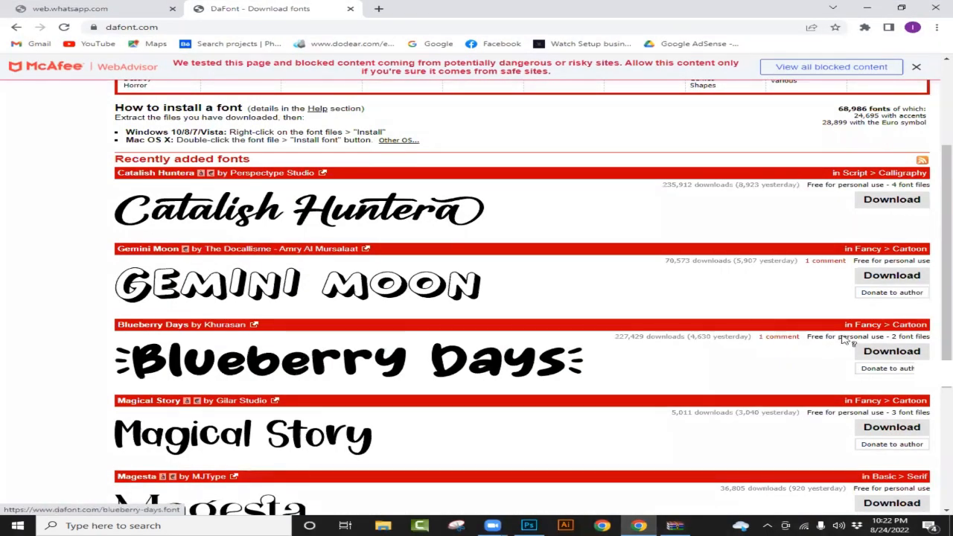
scroll(903, 300, down, 1)
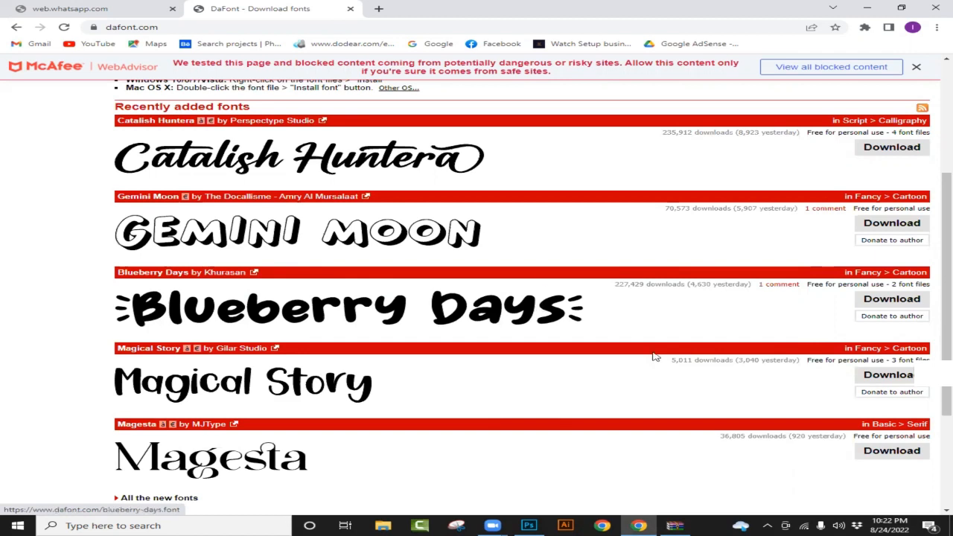
scroll(127, 132, up, 3)
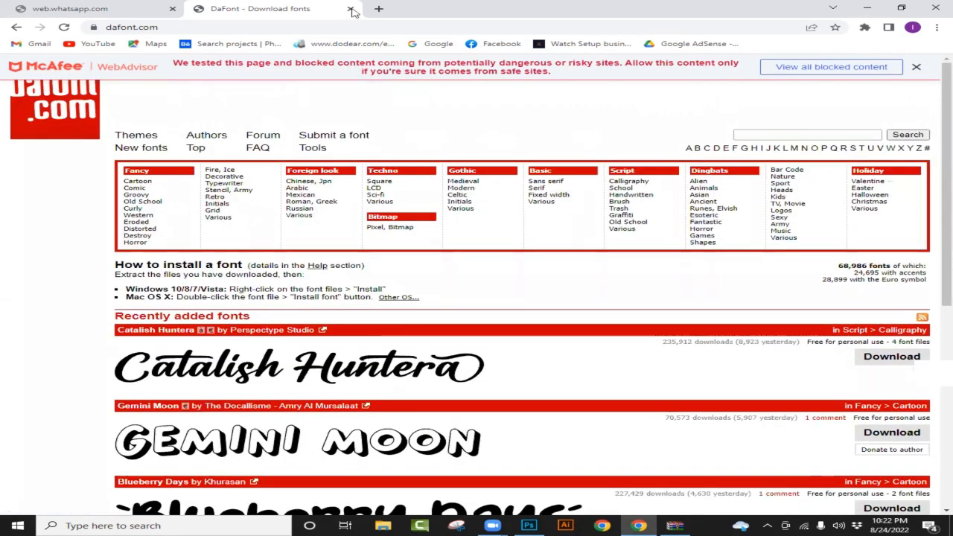
scroll(626, 379, down, 2)
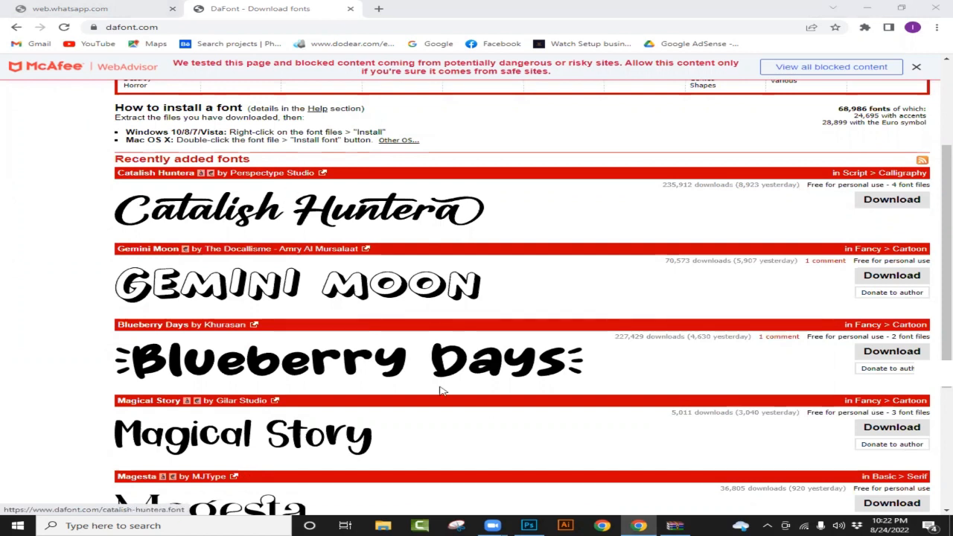
scroll(576, 323, down, 3)
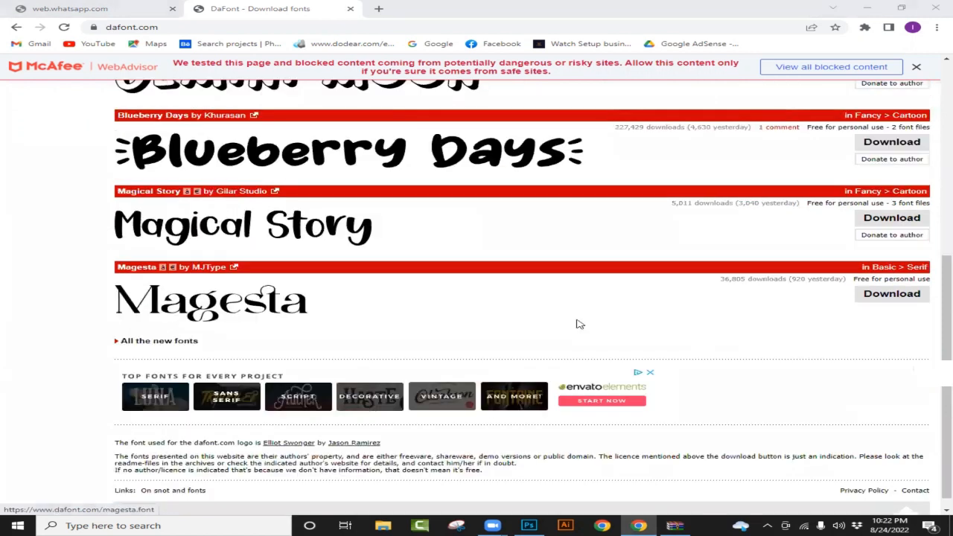
scroll(375, 388, down, 1)
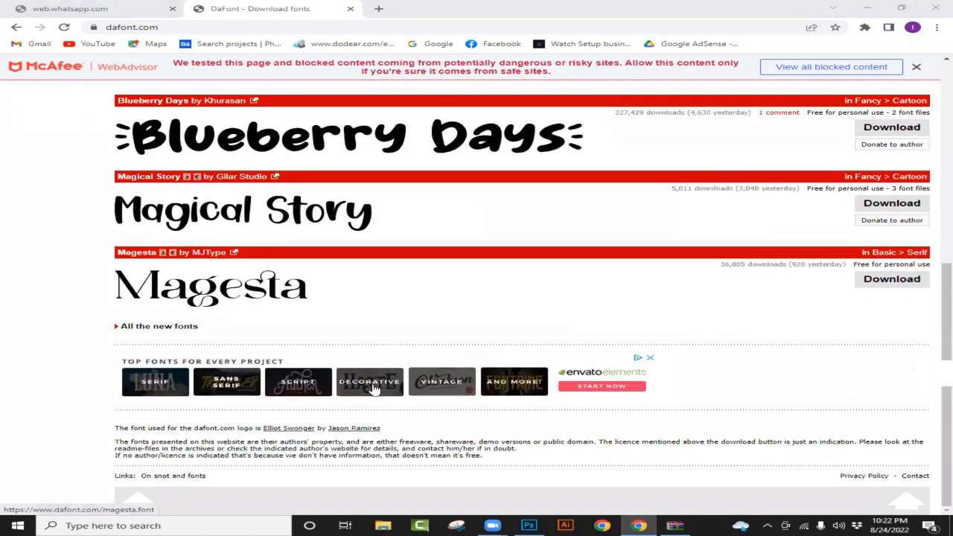
Step: Try to open the full list of new fonts on dafont.com and review the current page meanwhile
click(189, 330)
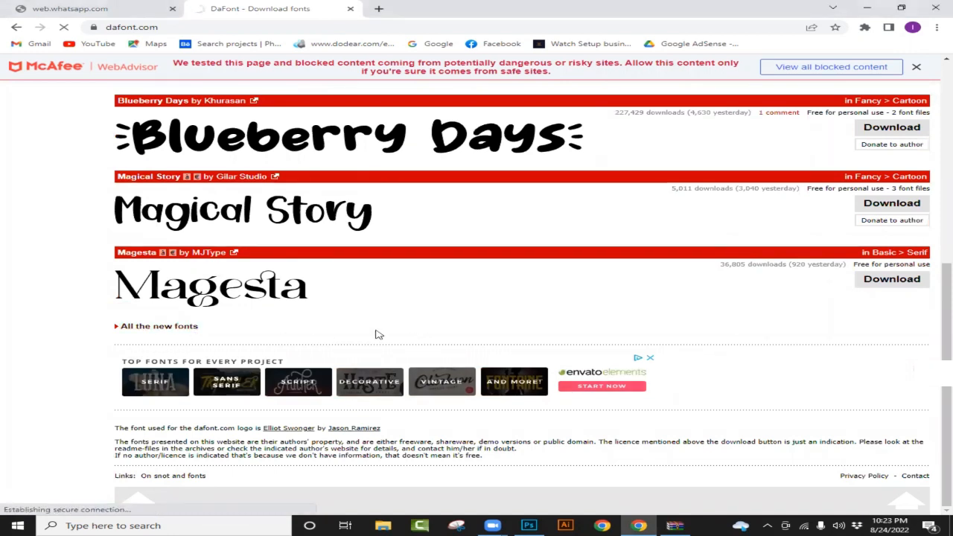
scroll(386, 329, up, 5)
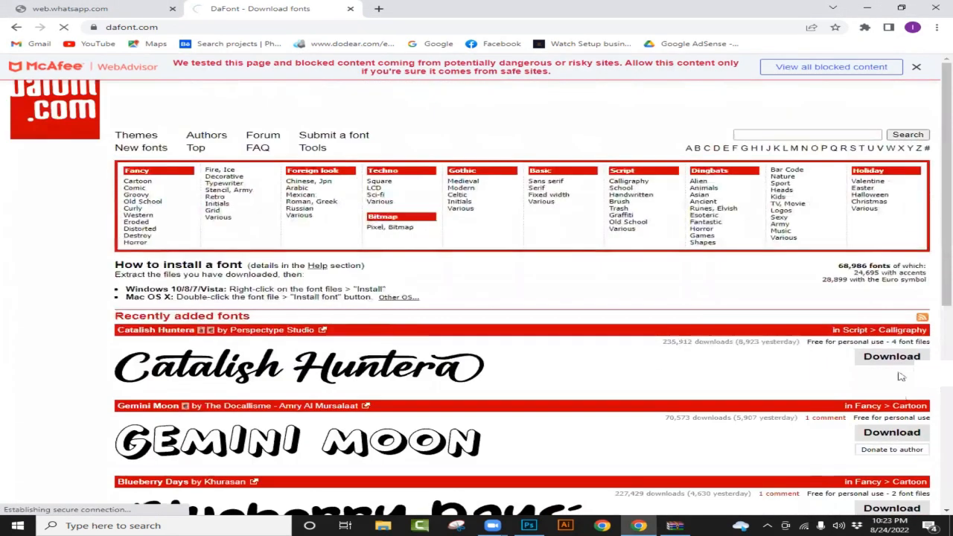
scroll(756, 367, down, 3)
scroll(638, 340, up, 3)
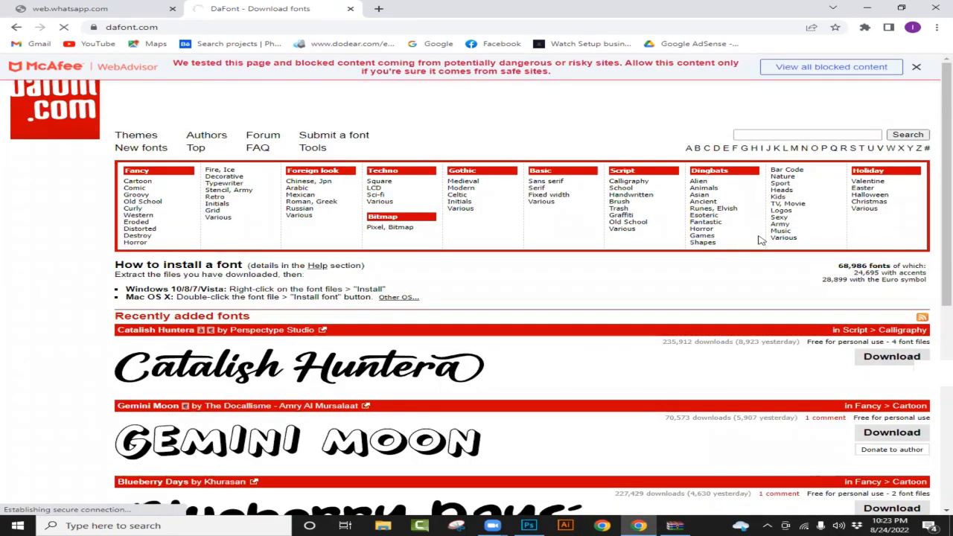
Step: Close the web.whatsapp.com tab, minimize the browser and maximize the Photoshop window
click(145, 9)
click(172, 8)
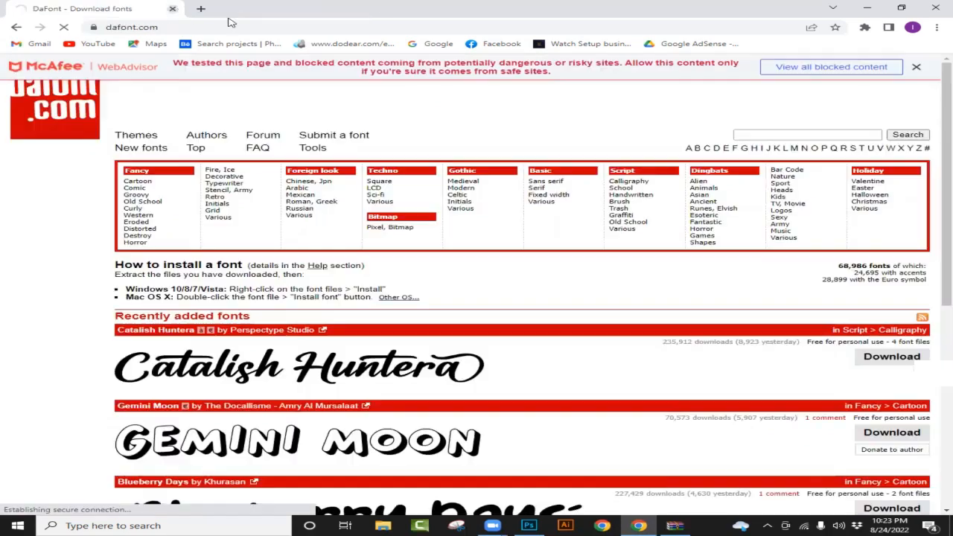
click(866, 10)
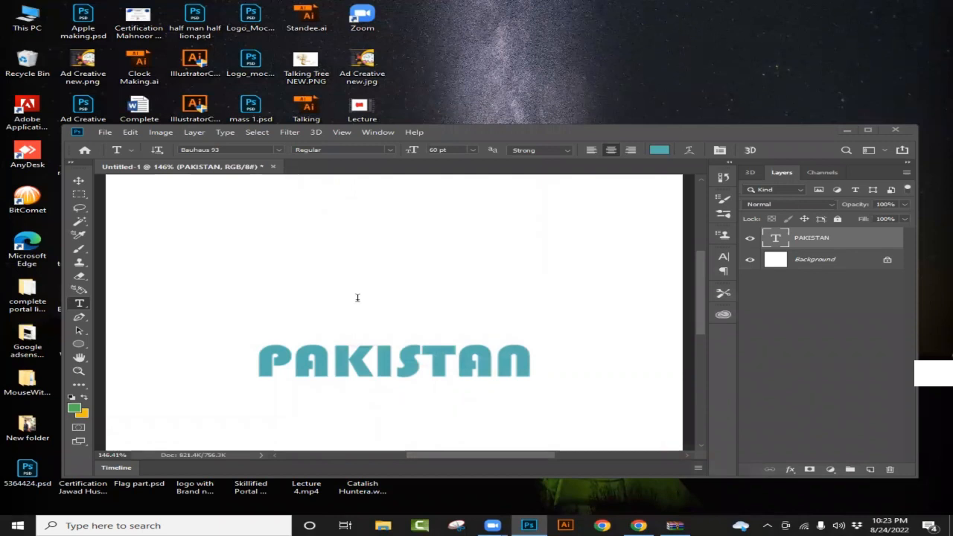
key(super+Up)
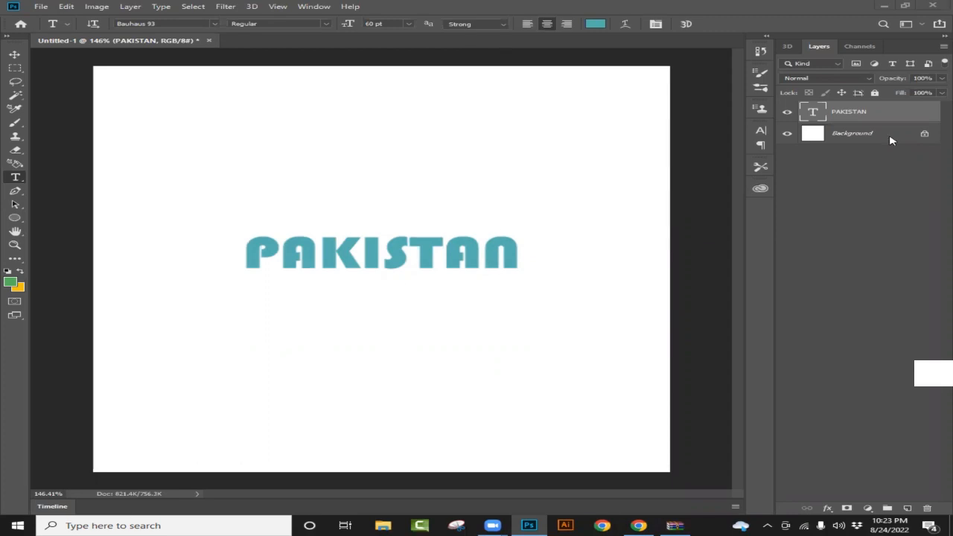
click(626, 24)
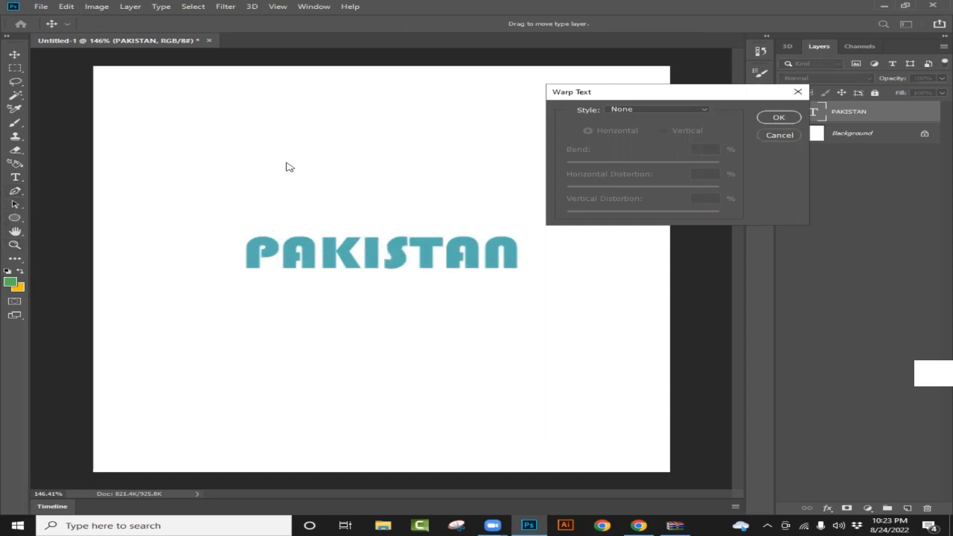
drag(722, 107, 782, 150)
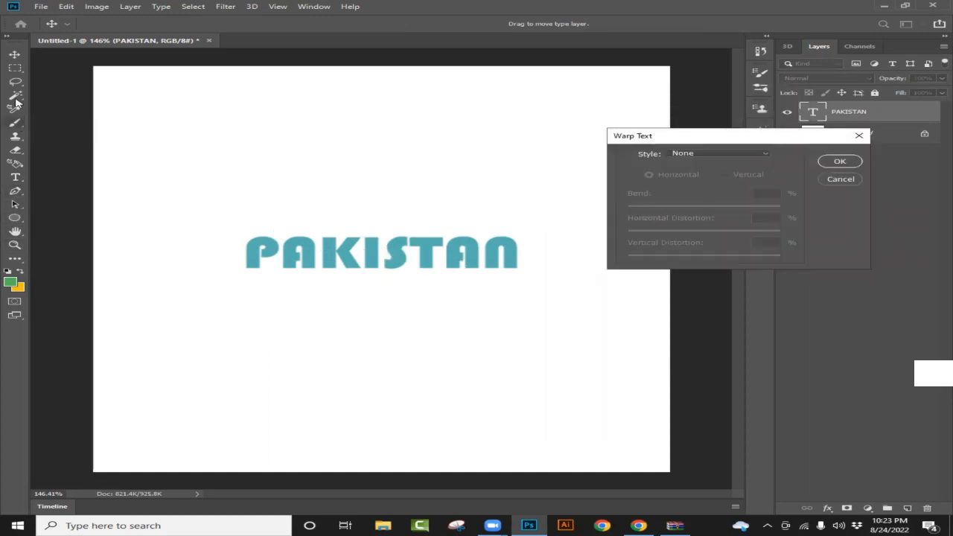
click(858, 135)
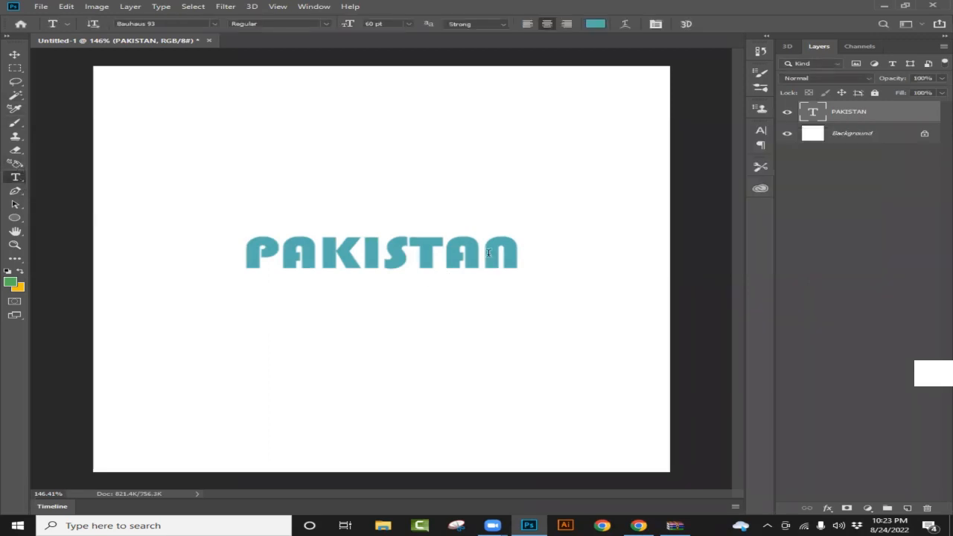
Step: Select the whole PAKISTAN text, warp it with the Arc style and change the warp style to Inflate
drag(524, 256, 250, 250)
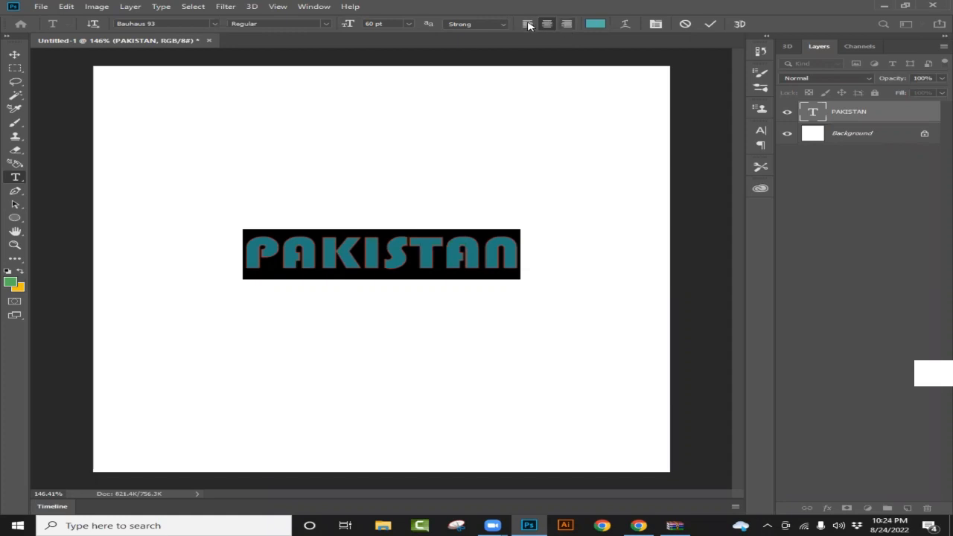
click(626, 24)
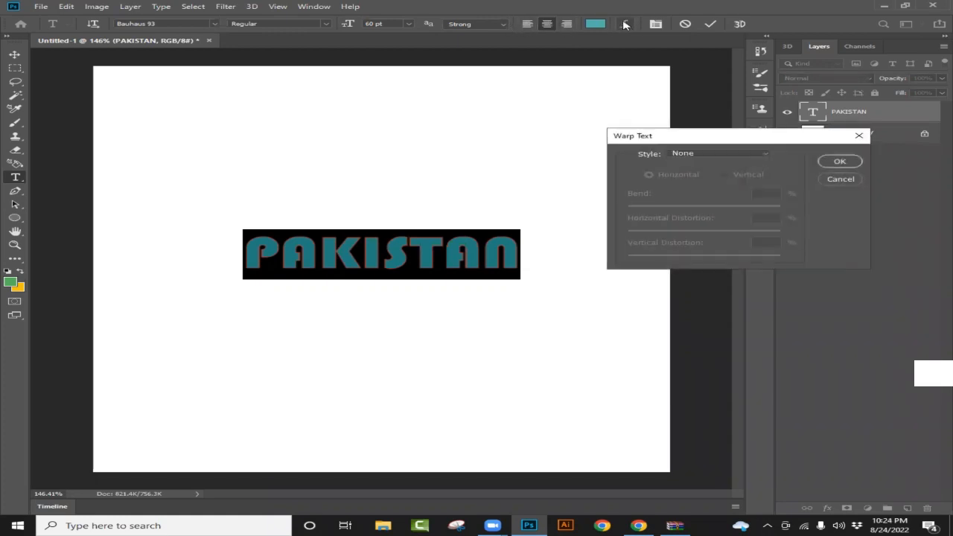
click(767, 154)
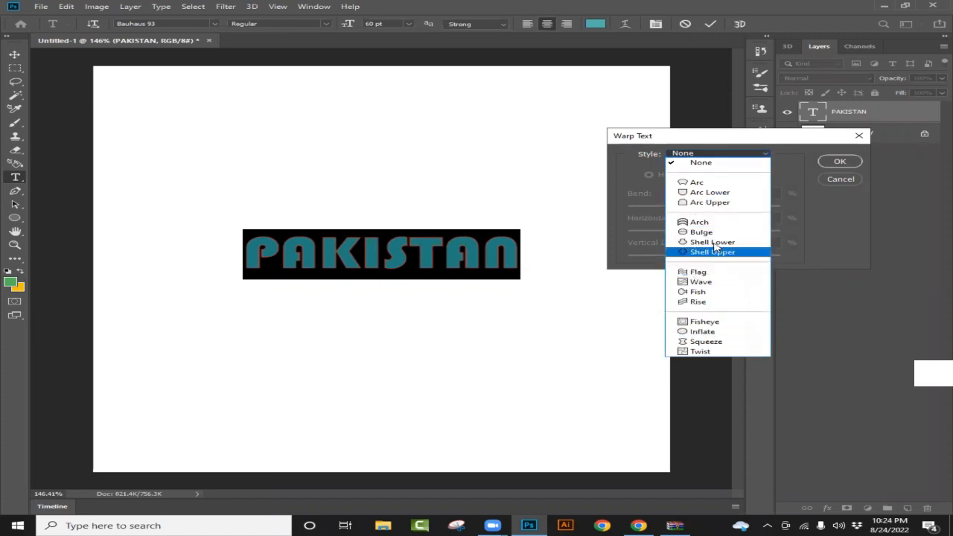
click(696, 182)
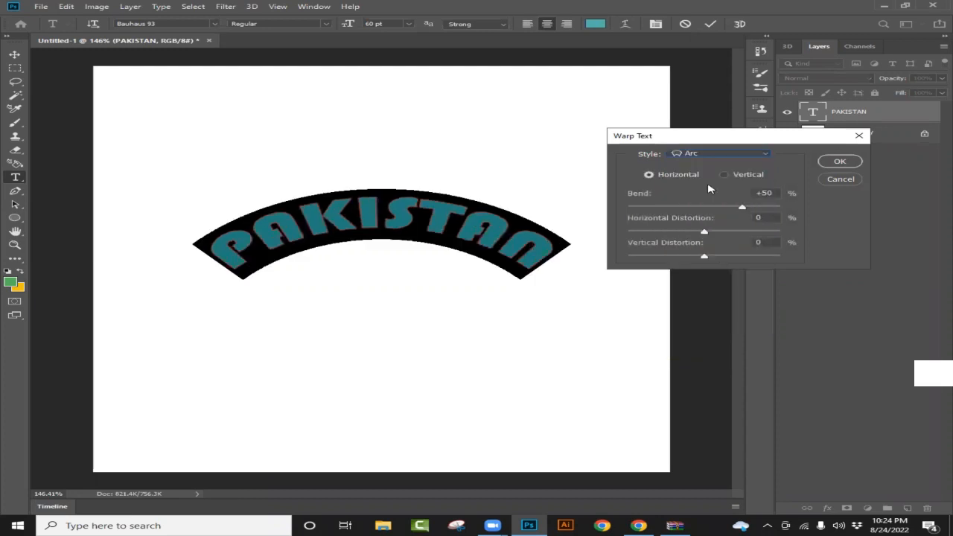
click(765, 154)
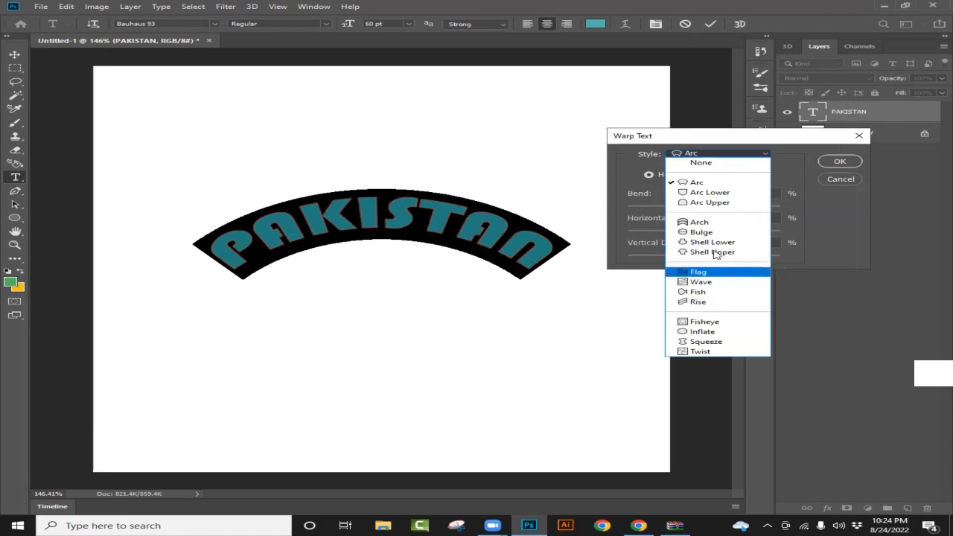
click(711, 331)
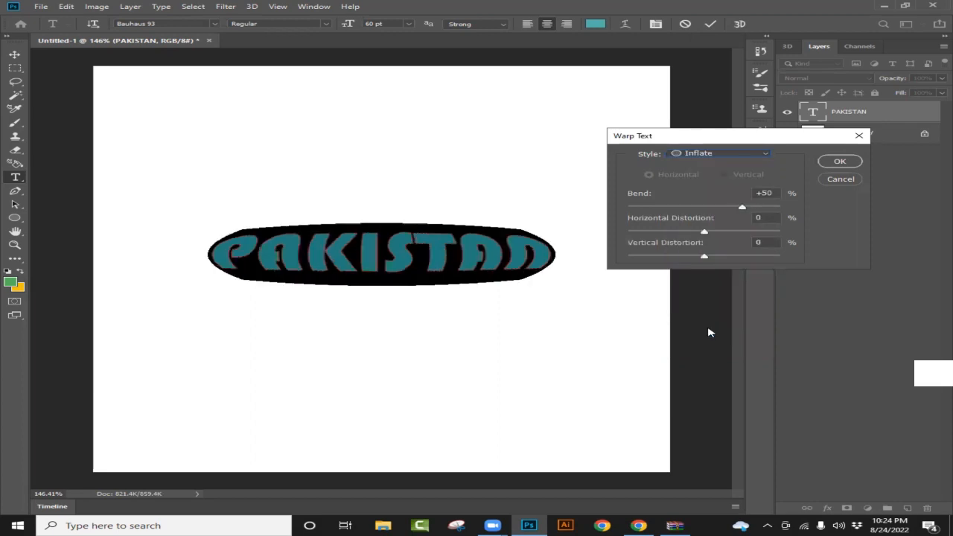
Step: Set the Inflate warp to bend +57%, horizontal distortion +8% and vertical distortion +37%, and apply it to the PAKISTAN text
click(705, 231)
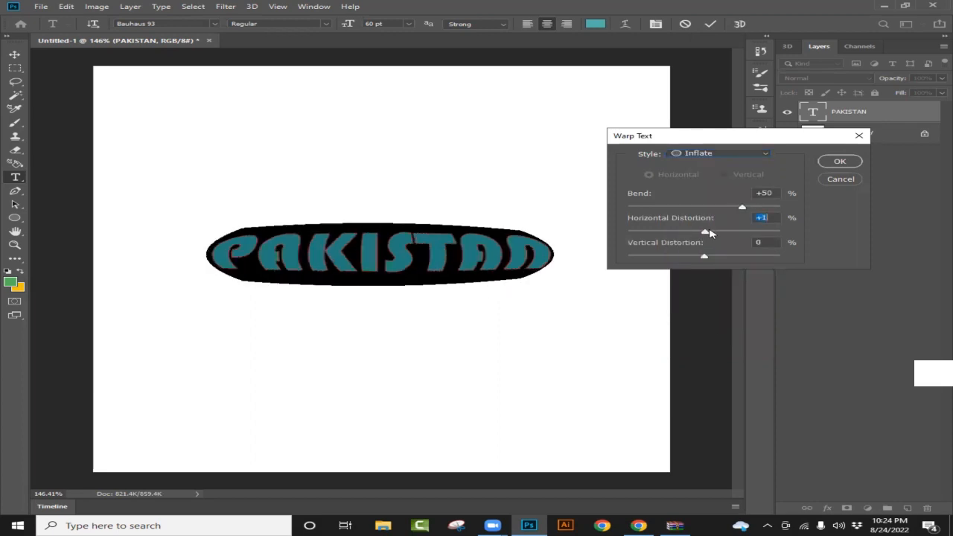
click(709, 232)
mouse_move(741, 207)
mouse_down()
mouse_move(721, 208)
mouse_move(748, 208)
mouse_up()
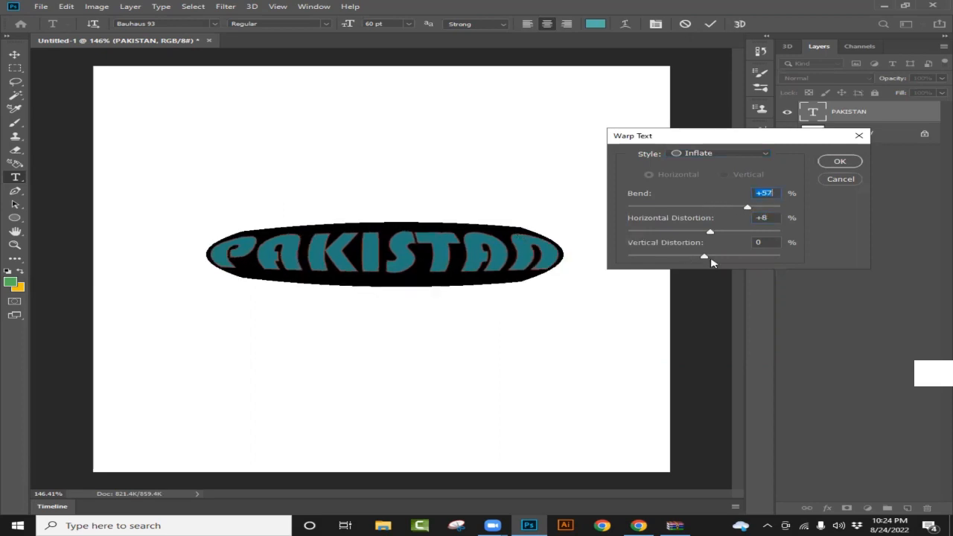
drag(704, 259, 732, 257)
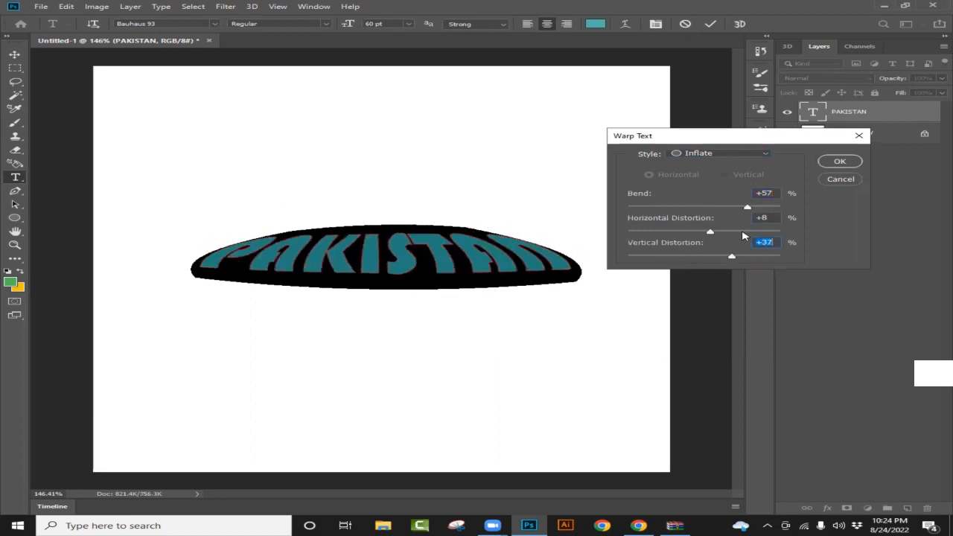
click(842, 161)
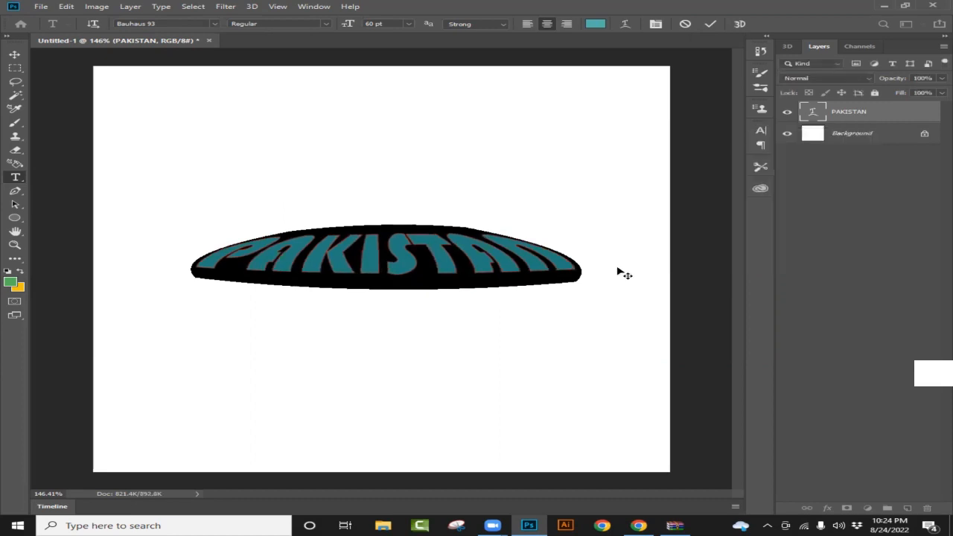
click(871, 136)
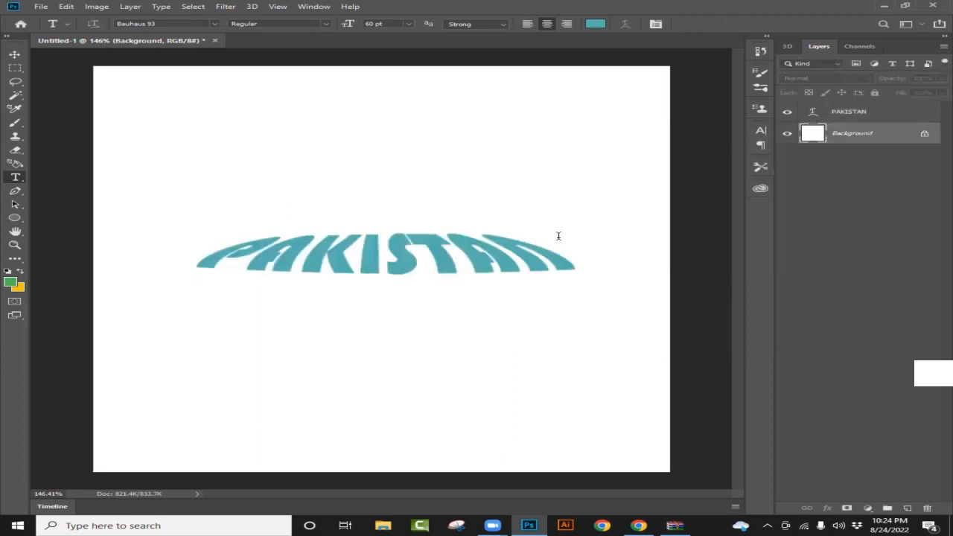
Step: Delete the PAKISTAN text layer and add a new empty layer above the background
click(423, 252)
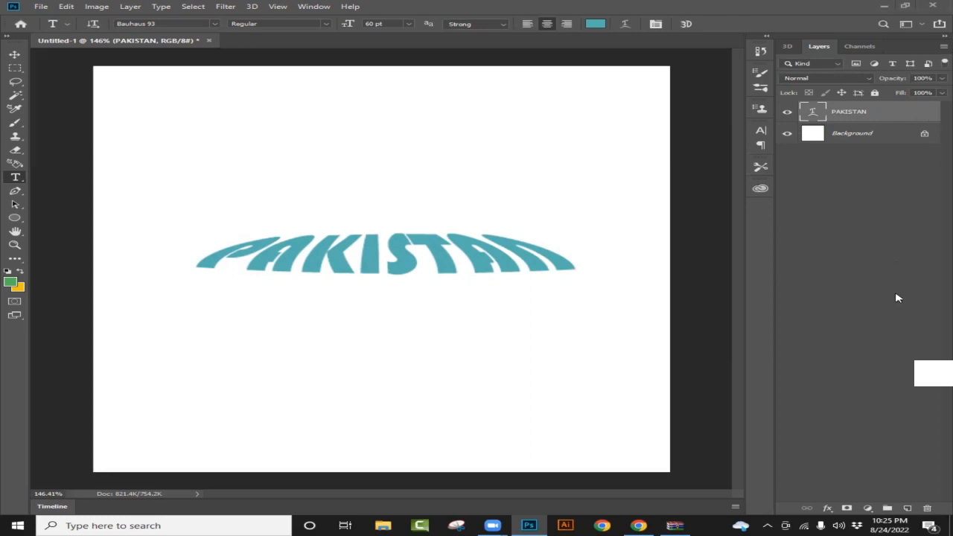
drag(904, 113, 927, 508)
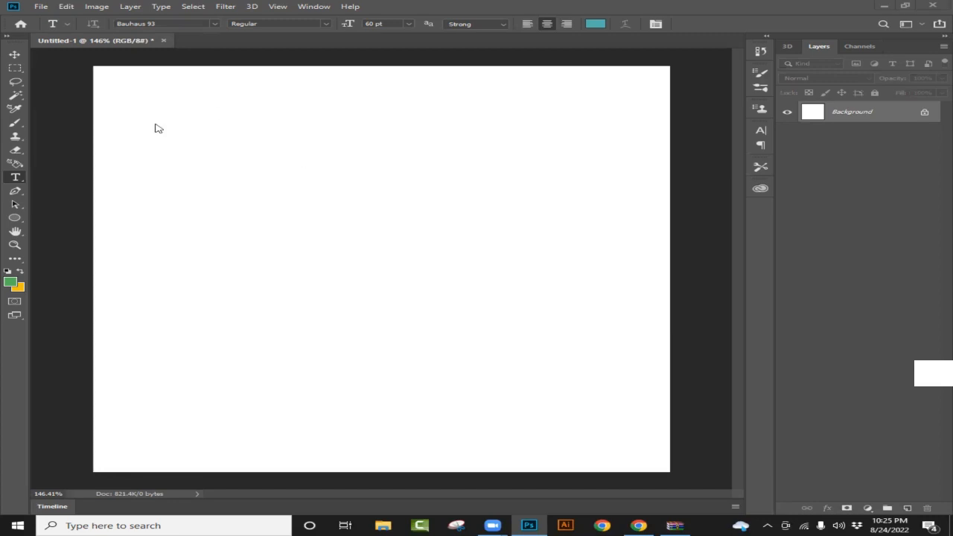
click(906, 509)
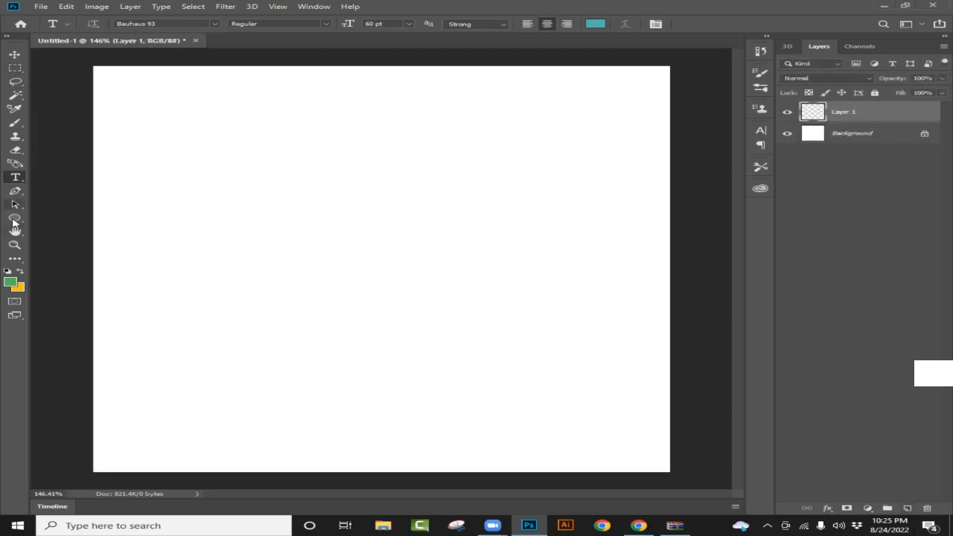
Step: Draw a green-filled rectangle shape about 529 by 275 px across the full width of the canvas's upper half
click(15, 219)
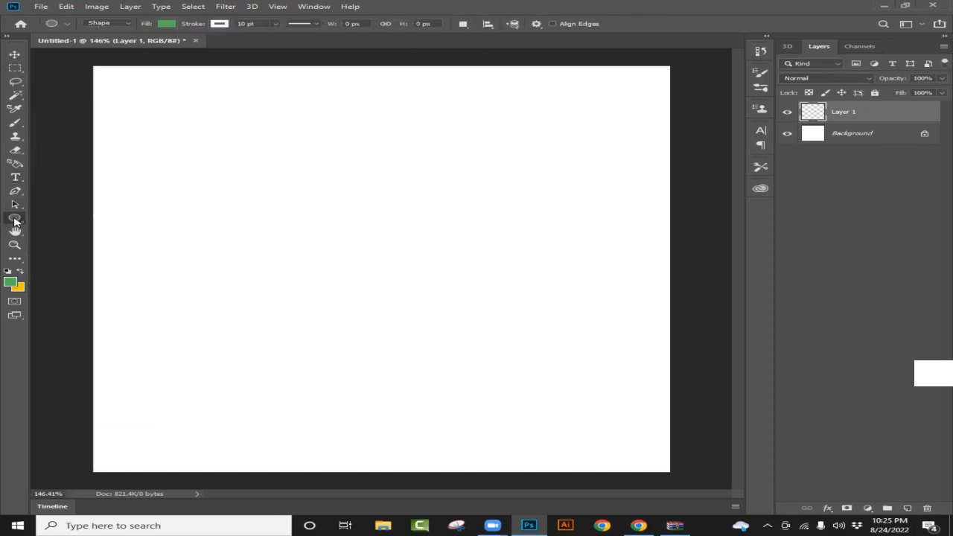
right_click(14, 219)
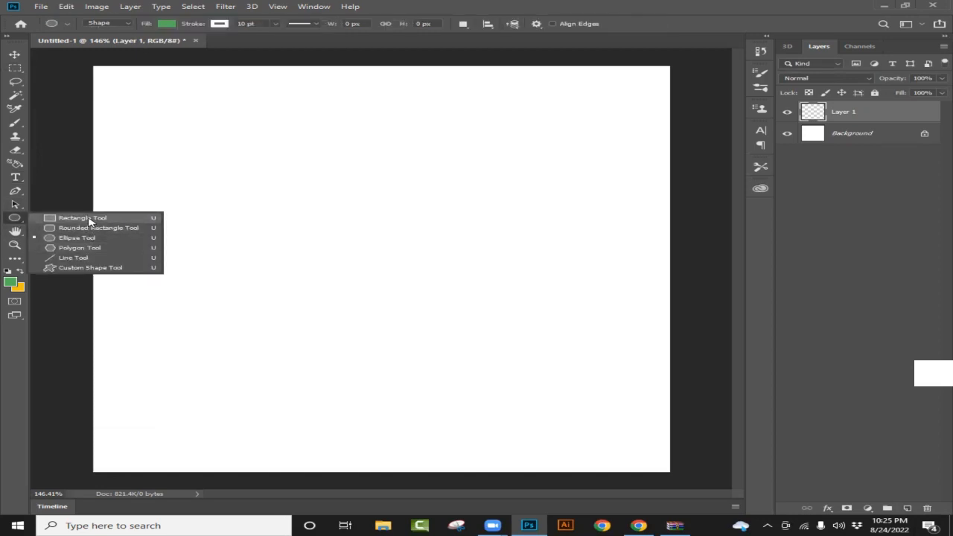
click(88, 218)
drag(92, 67, 670, 277)
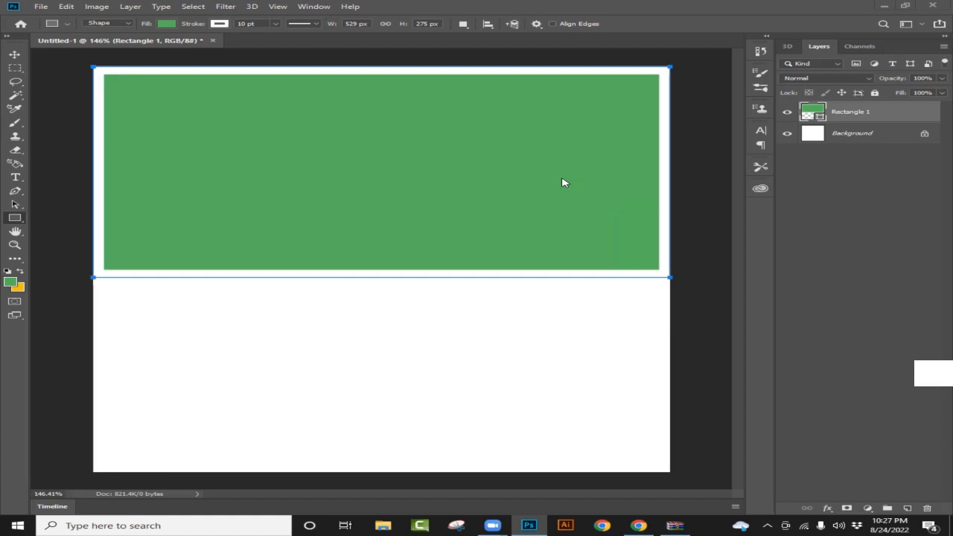
Step: Set the green rectangle's stroke width to 0 pt and keep its layer selected
click(275, 24)
drag(274, 37, 254, 38)
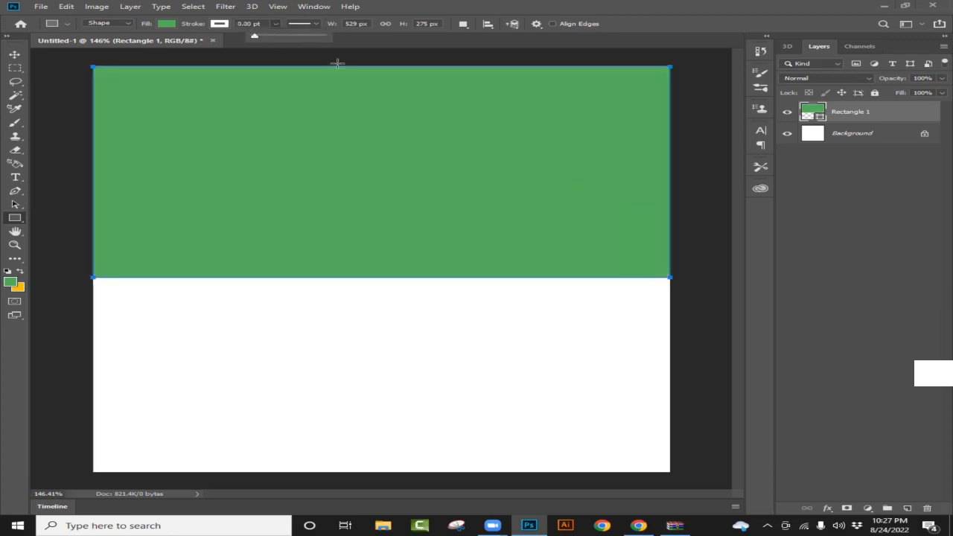
click(288, 256)
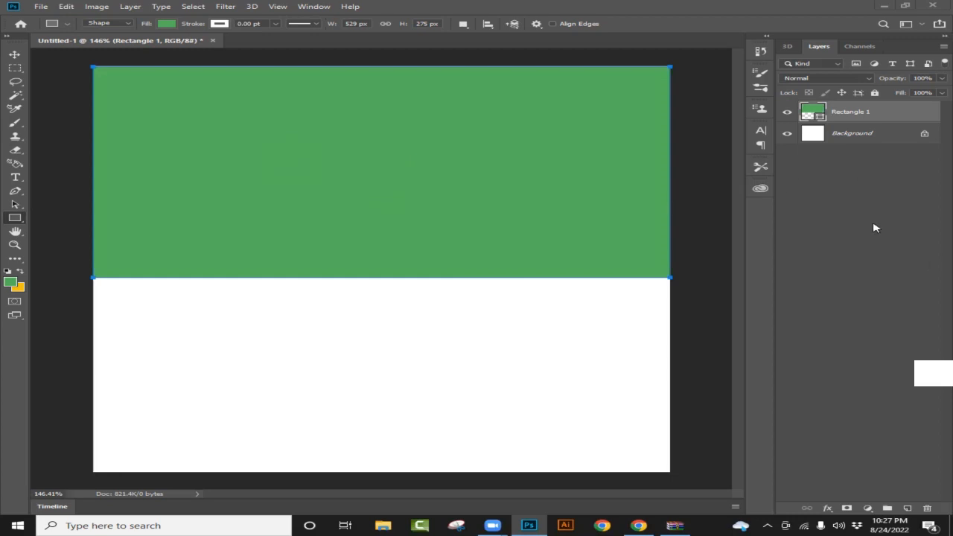
click(872, 132)
click(872, 116)
Step: Add the type BLACK AND WHITE along the path of the green rectangle, starting on its lower edge, replacing the placeholder text
click(15, 178)
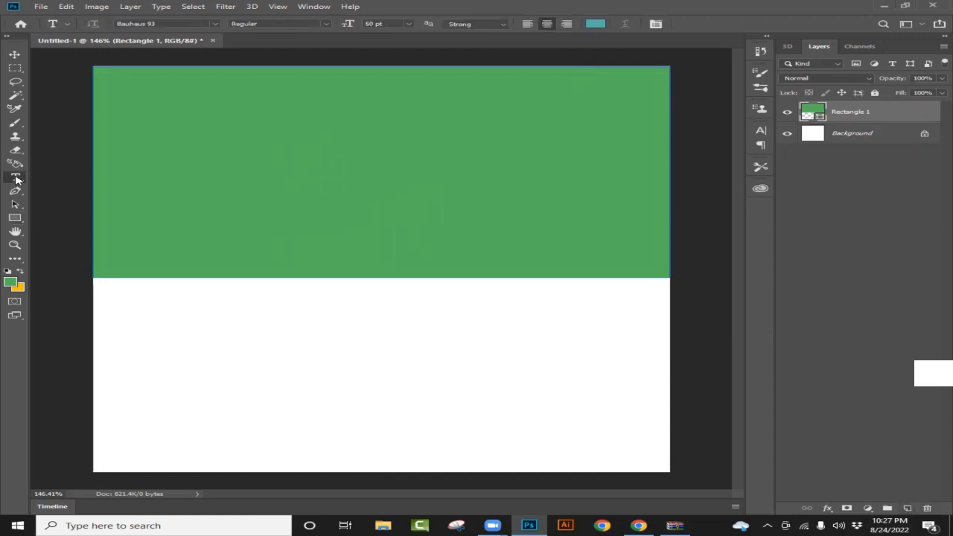
click(298, 280)
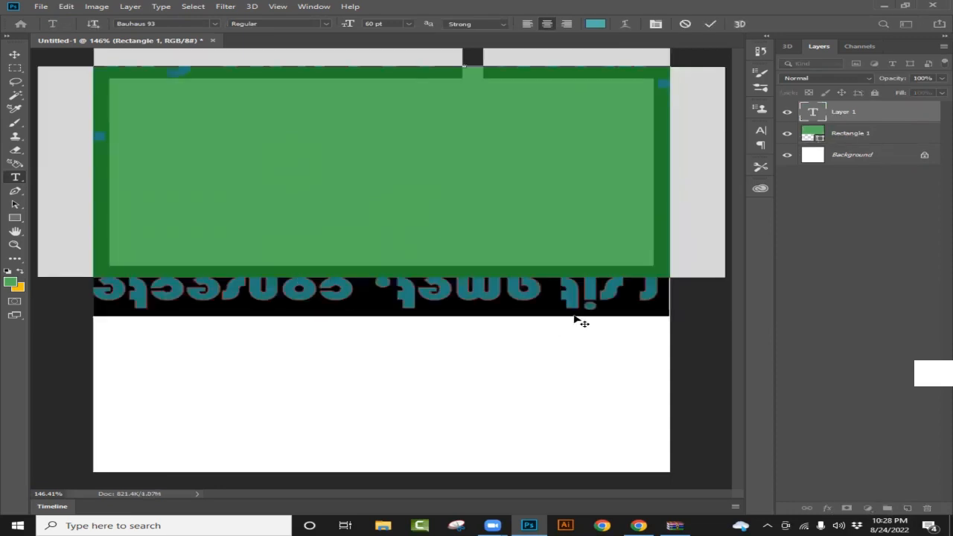
key(BackSpace)
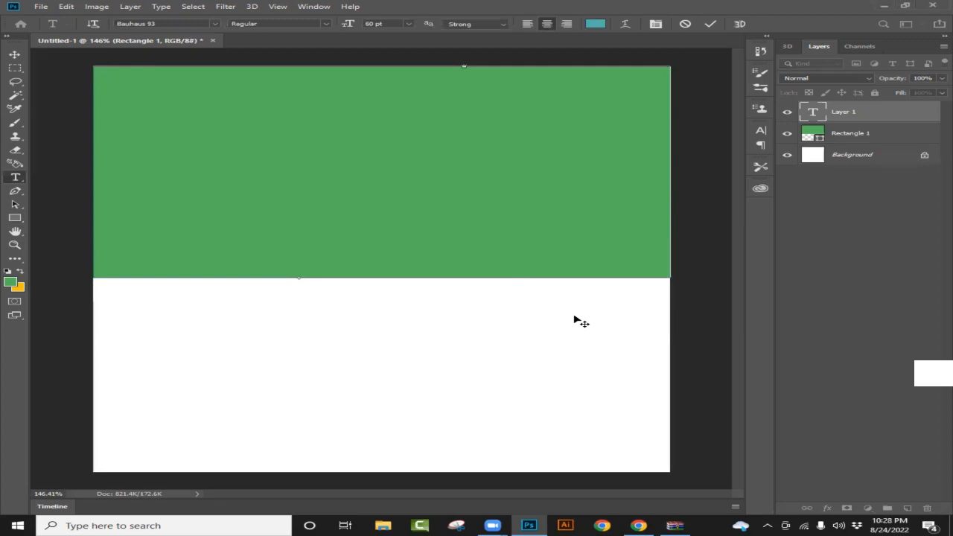
text(a)
key(BackSpace)
text(BLA)
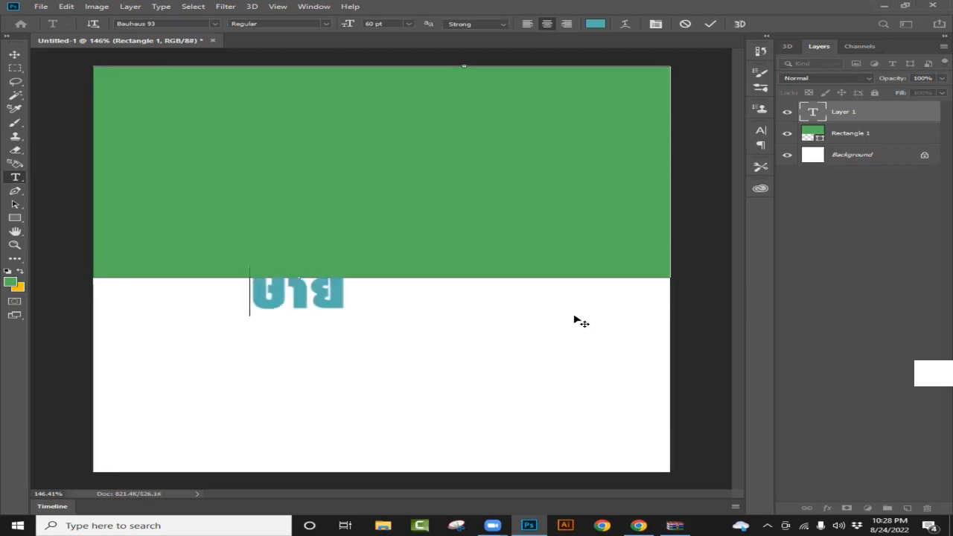
text(CK A)
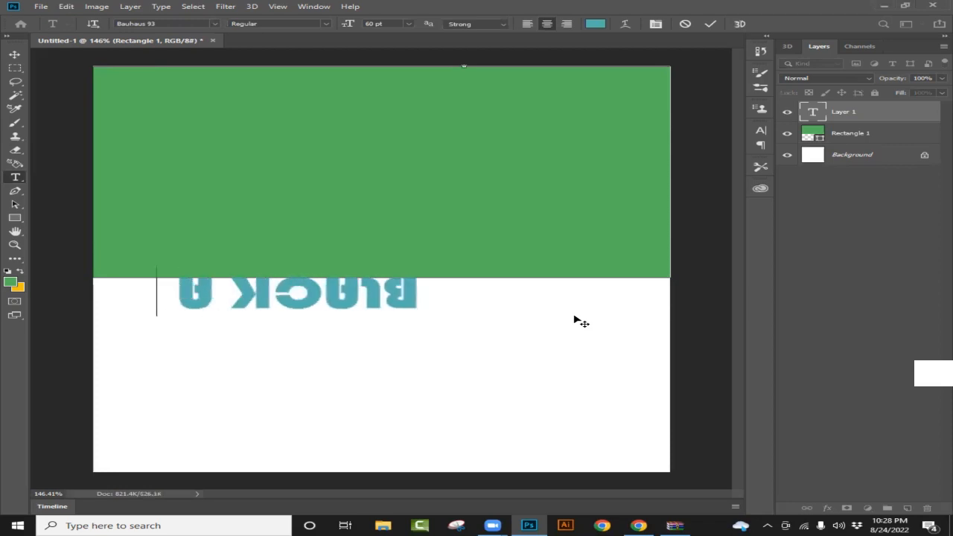
text(ND WHI)
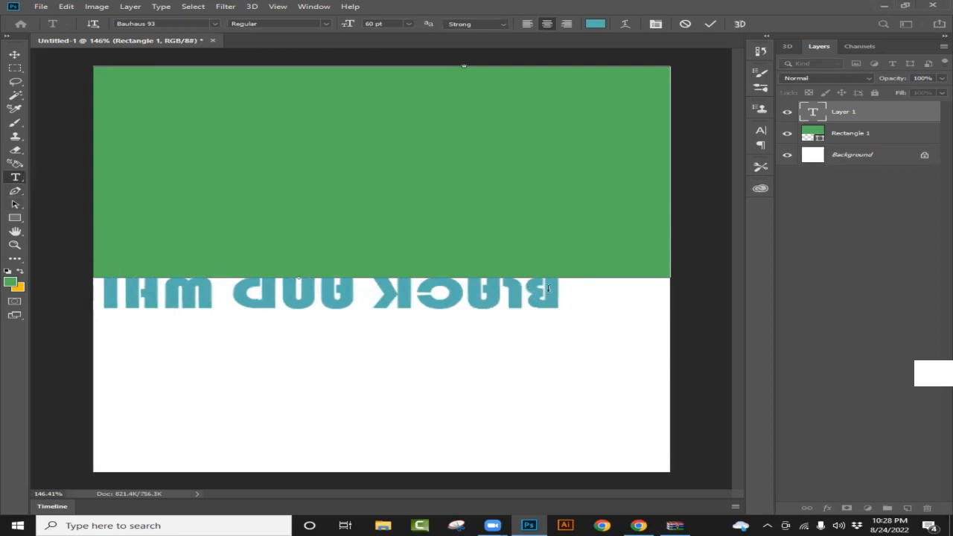
Step: Select the BLACK AND WHI portion of the path text below the rectangle and set its font to Algerian
drag(562, 291, 75, 283)
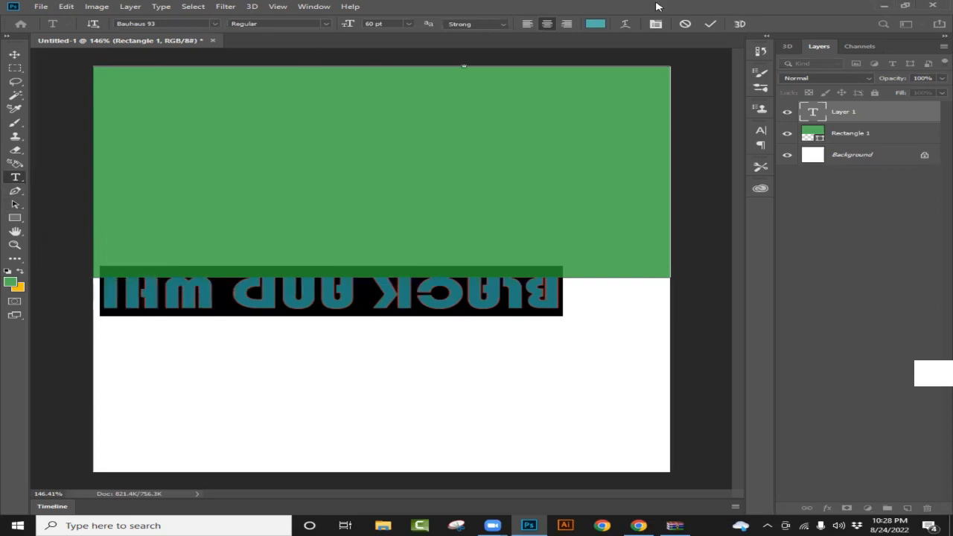
click(215, 24)
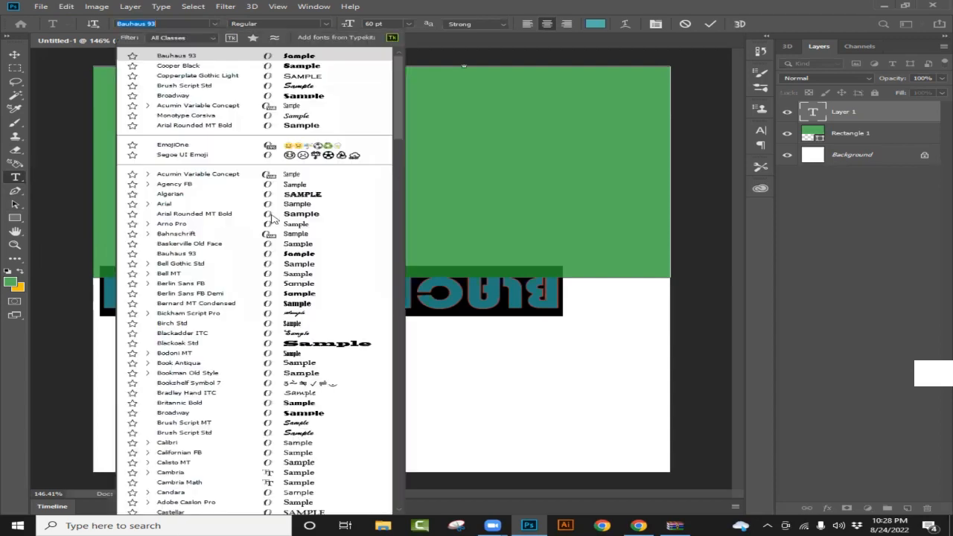
key(Down)
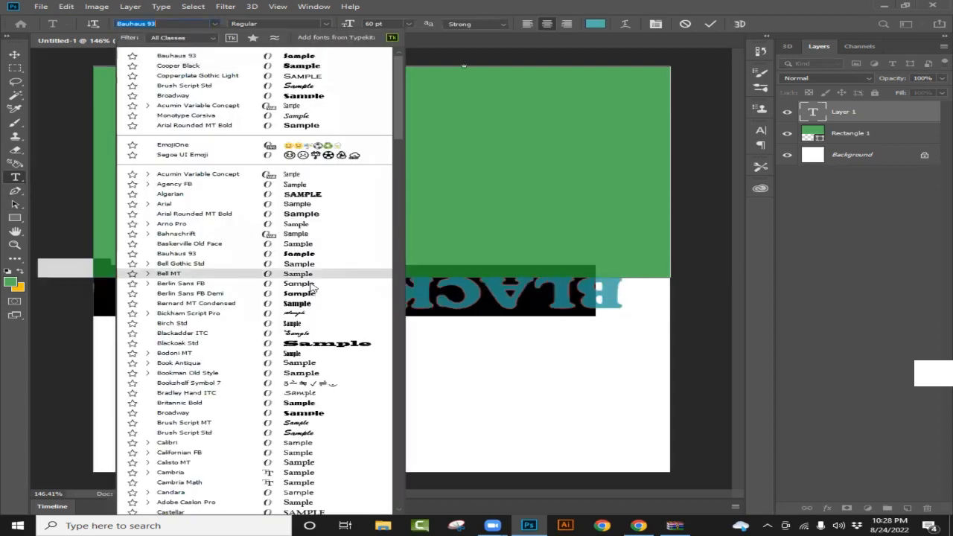
click(320, 198)
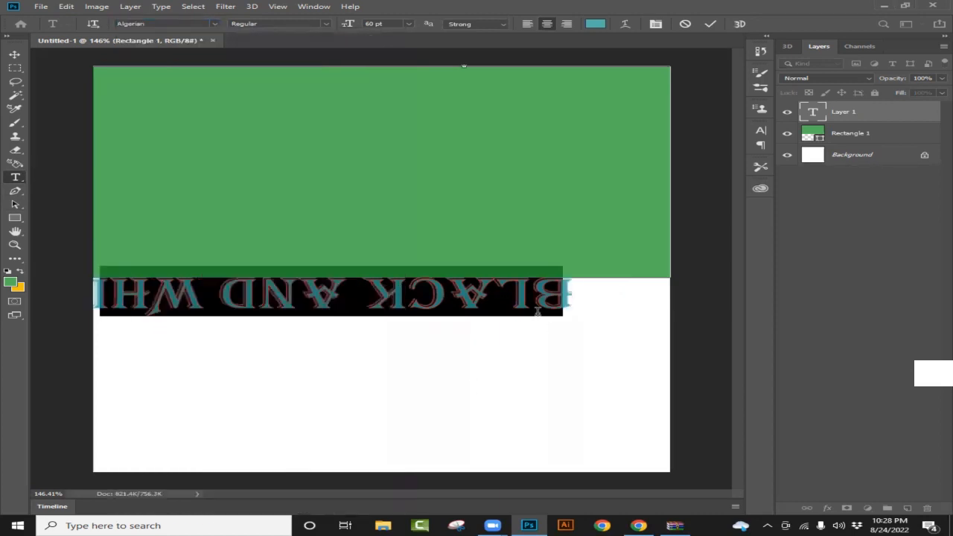
Step: Commit the BLACK AND WHITE path text, move it to the canvas's lower half and scale it proportionally to about 85%
click(16, 56)
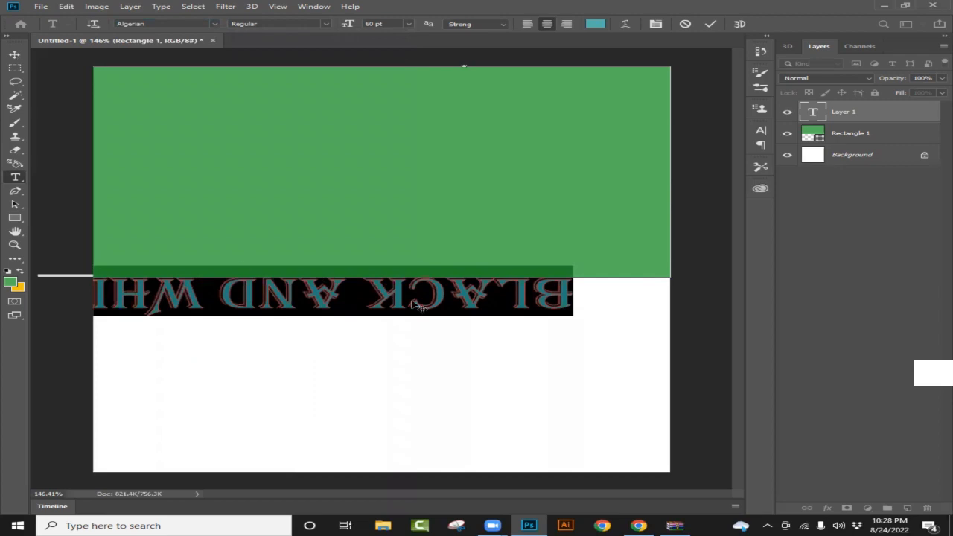
drag(478, 307, 466, 303)
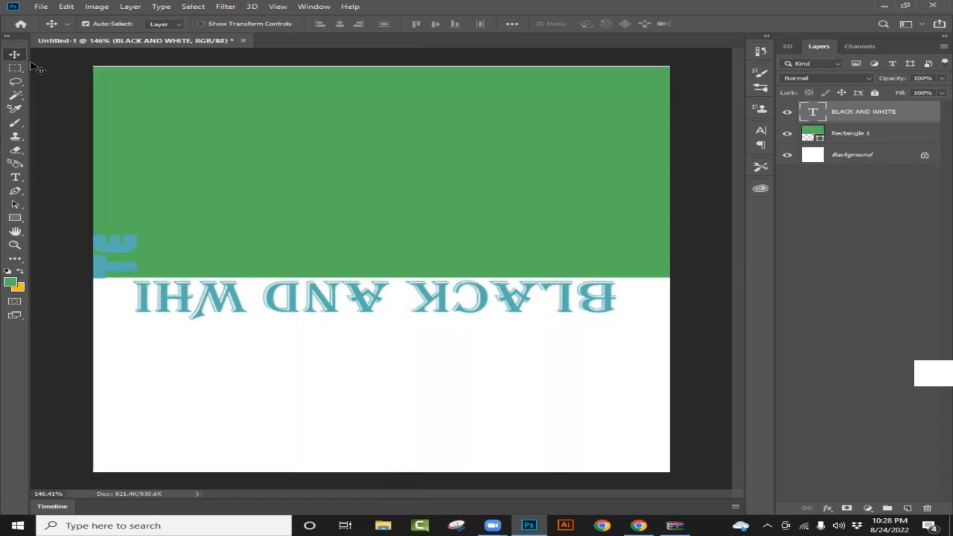
key(ctrl+t)
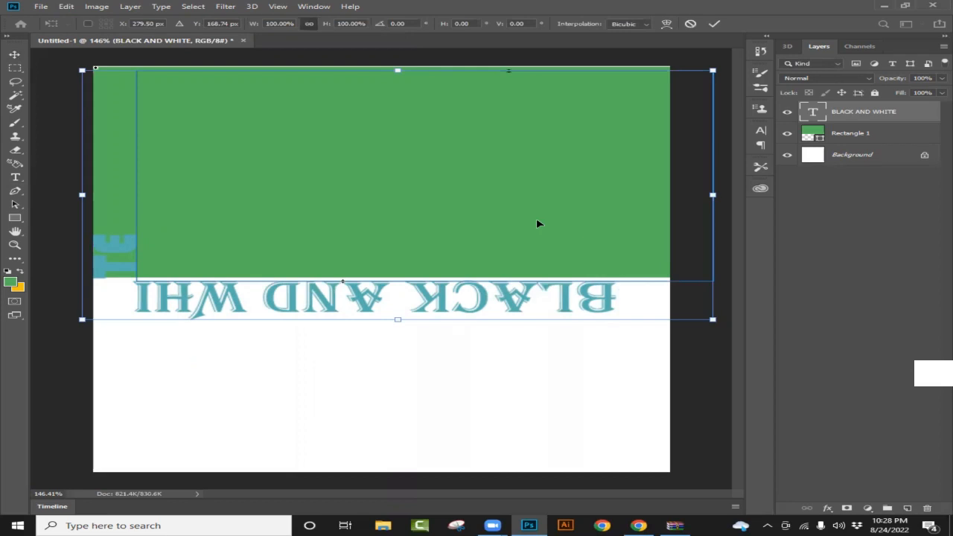
drag(549, 291, 573, 212)
drag(723, 371, 649, 306)
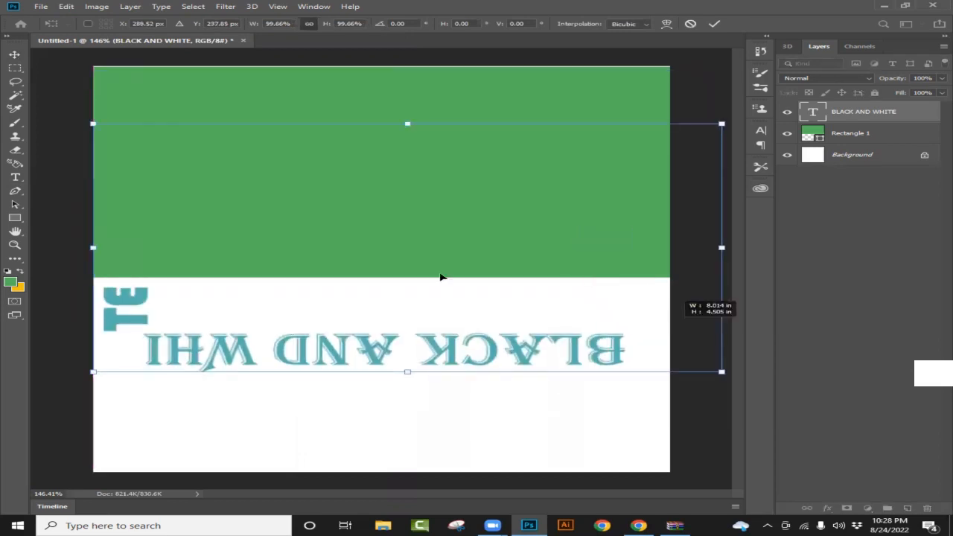
drag(442, 276, 499, 299)
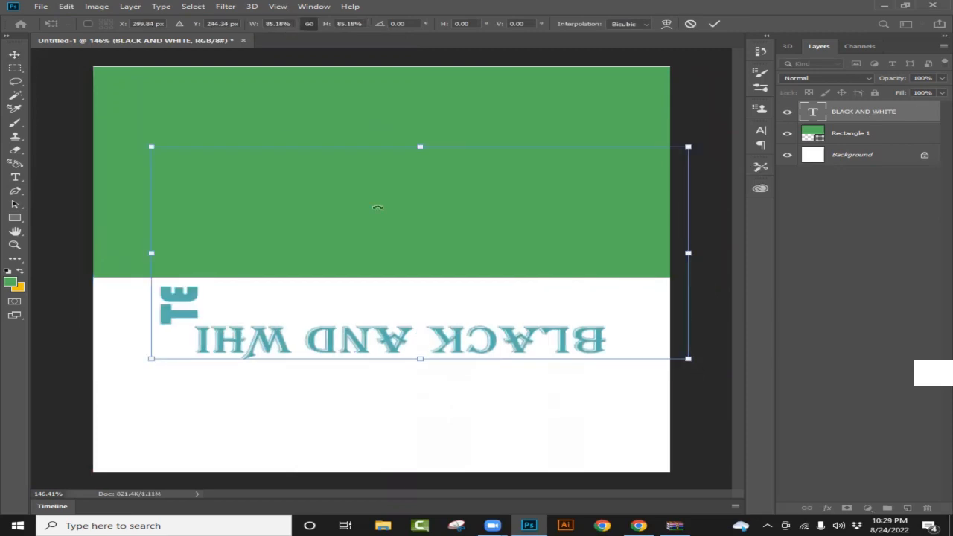
Step: Rotate the BLACK AND WHITE path text about 180° and position its upright letters across the green rectangle's lower edge
drag(378, 207, 305, 186)
drag(395, 270, 378, 291)
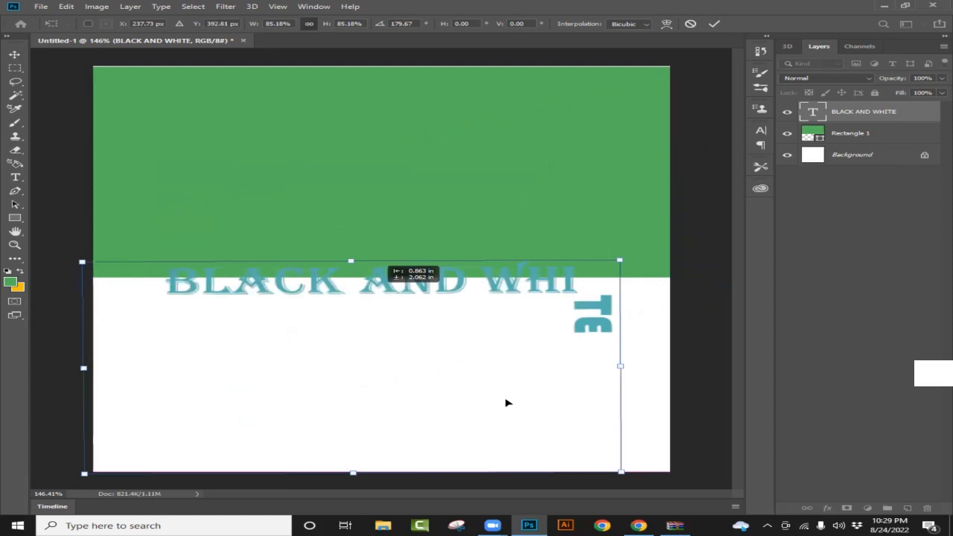
drag(506, 403, 517, 401)
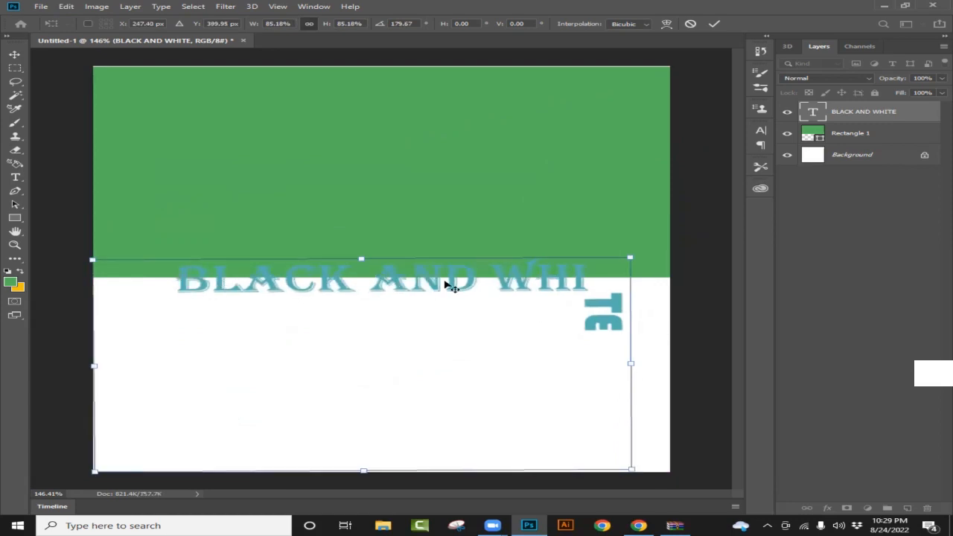
key(Return)
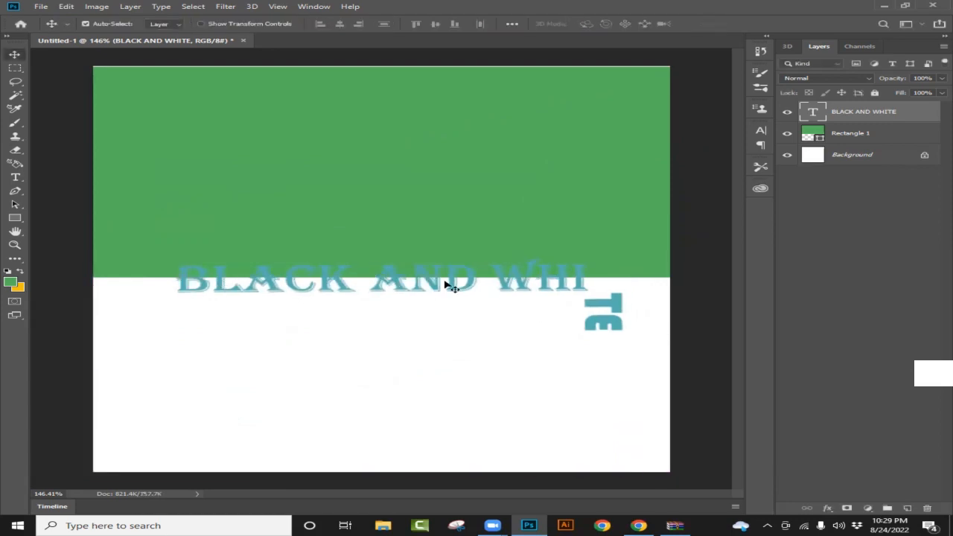
click(16, 179)
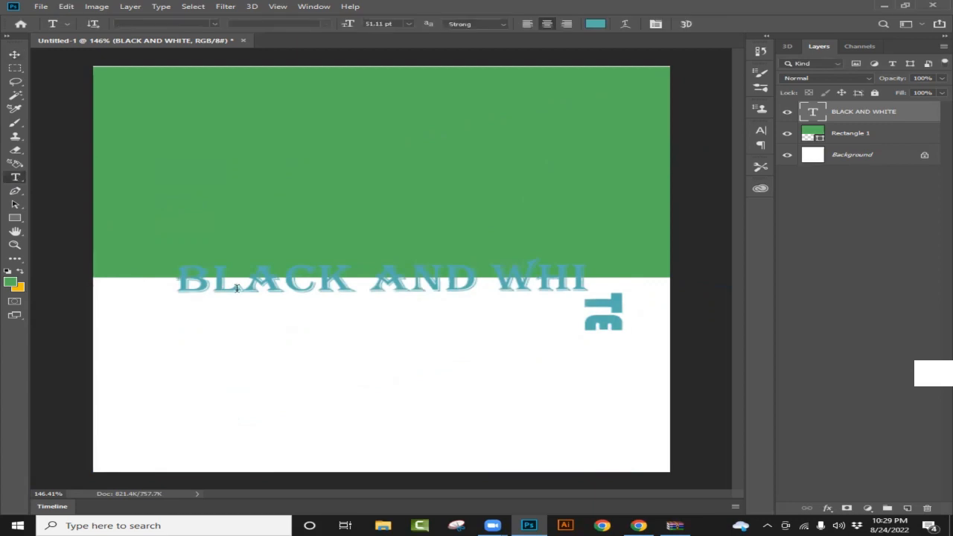
click(181, 279)
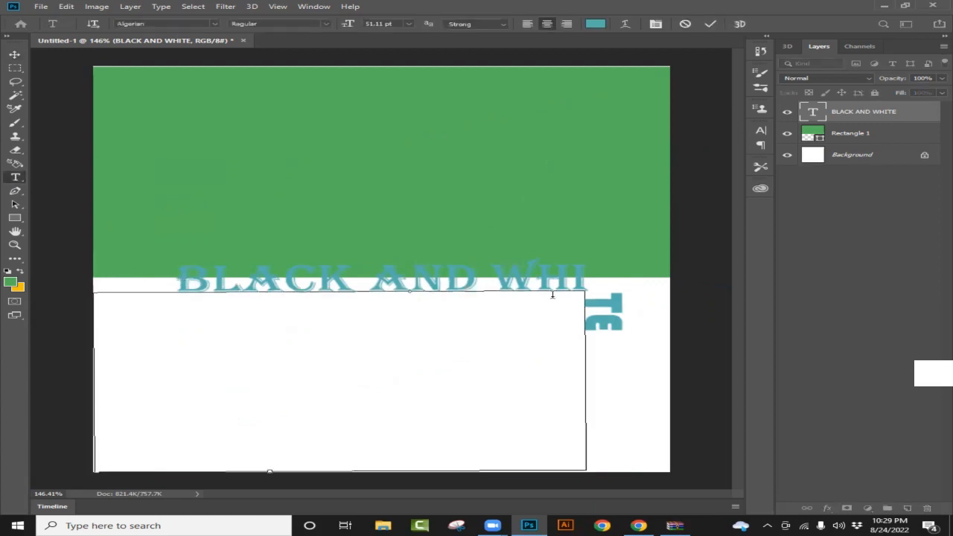
drag(552, 296, 542, 343)
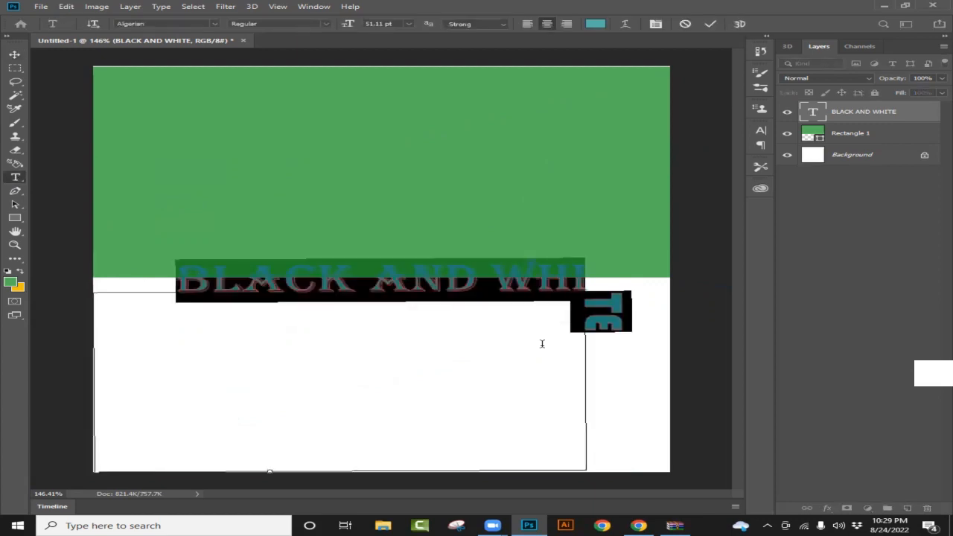
Step: Delete the BLACK AND WHITE path text layer
click(899, 116)
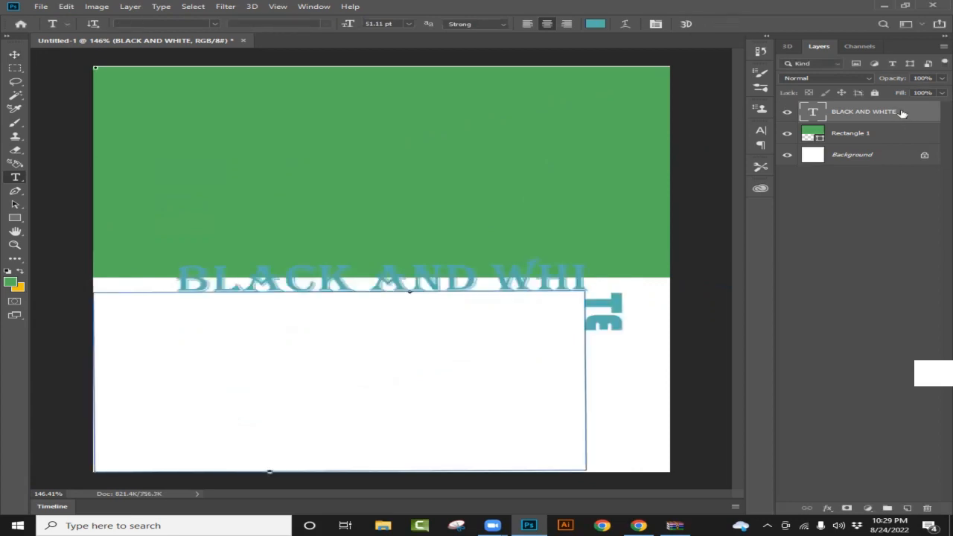
drag(905, 236, 927, 507)
drag(898, 113, 926, 507)
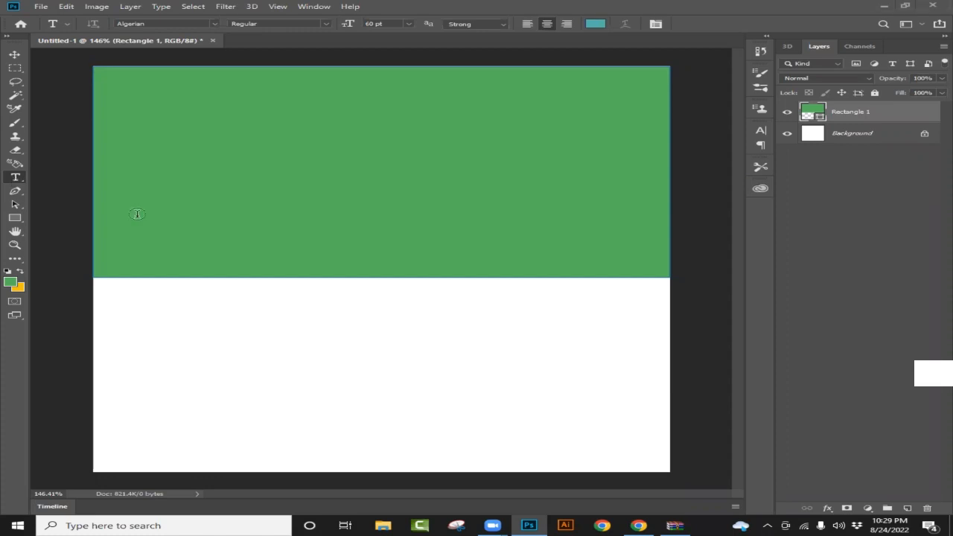
Step: Add the text BLACK & WHITE at the green rectangle's lower edge in 60 pt Algerian, replacing the placeholder text
click(265, 280)
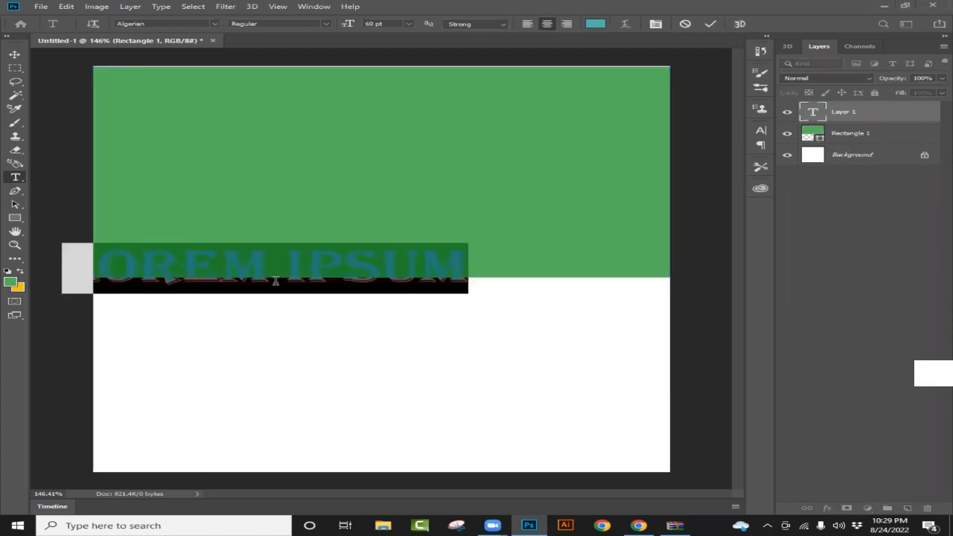
key(BackSpace)
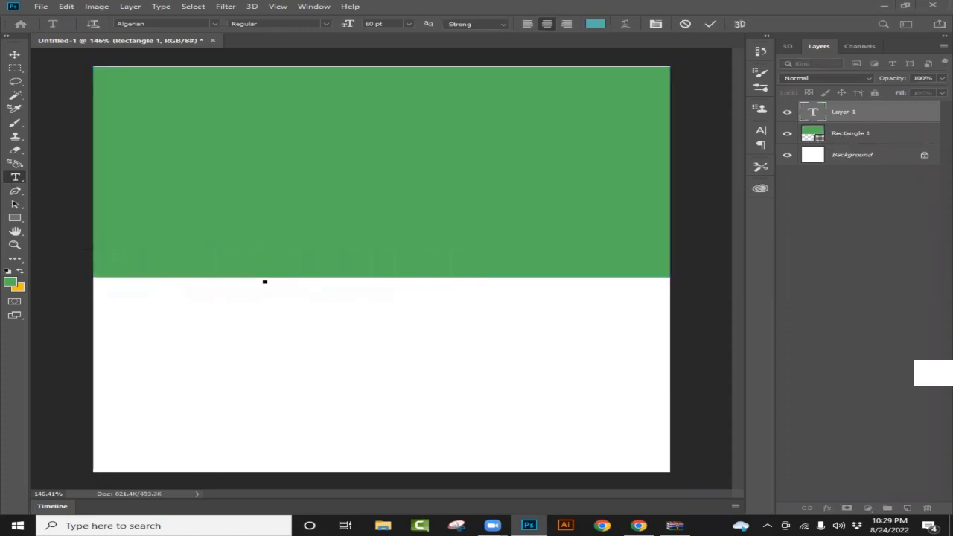
text(BLACK)
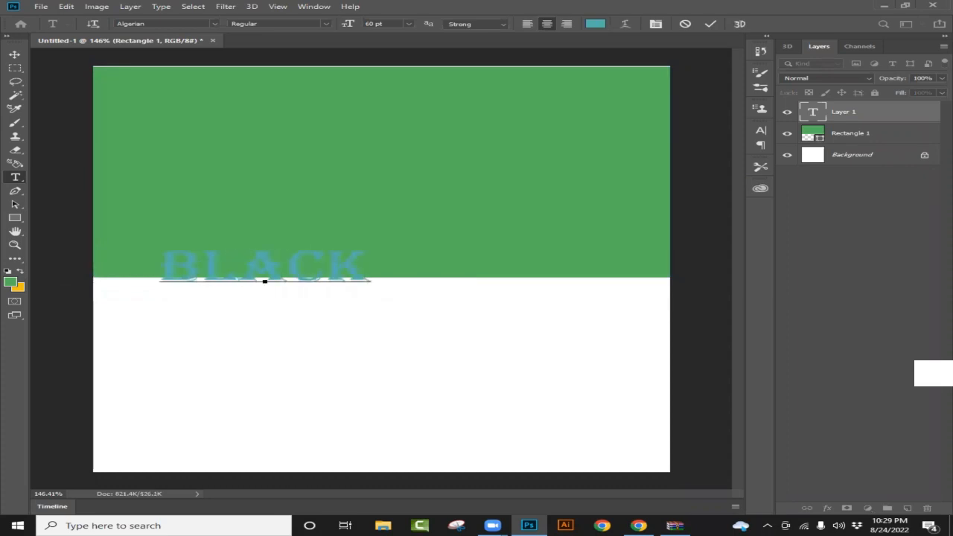
text( &)
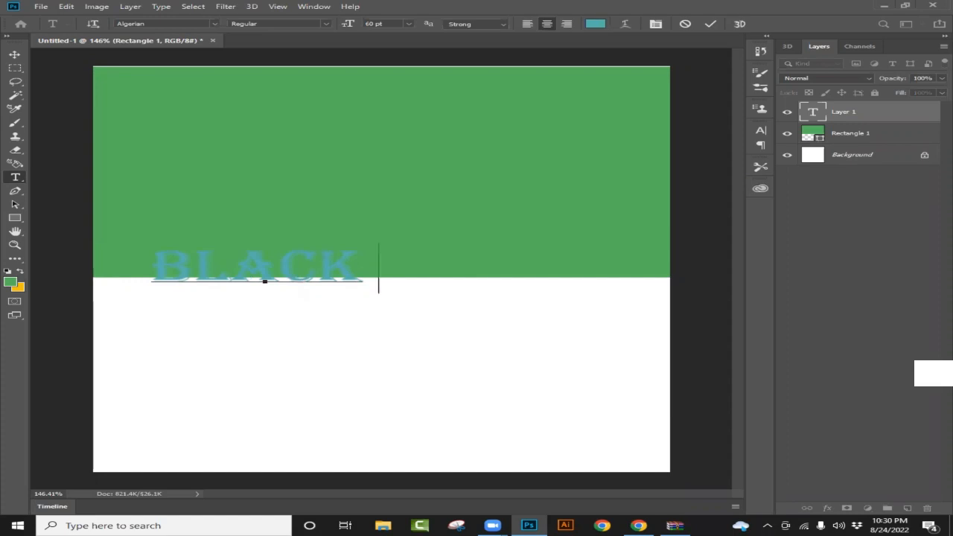
text( WHITE)
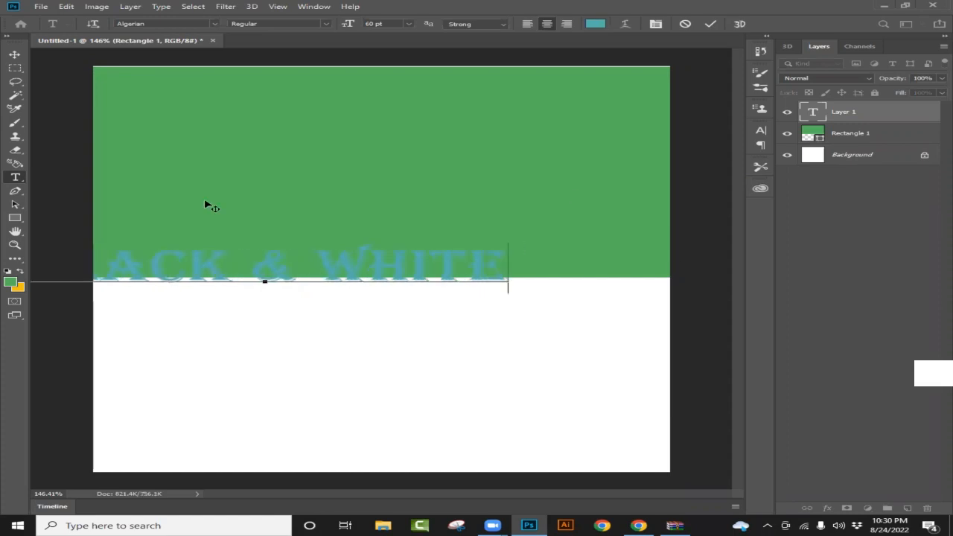
Step: Move the BLACK & WHITE text so it is centred across the canvas and straddles the green rectangle's lower edge
click(14, 54)
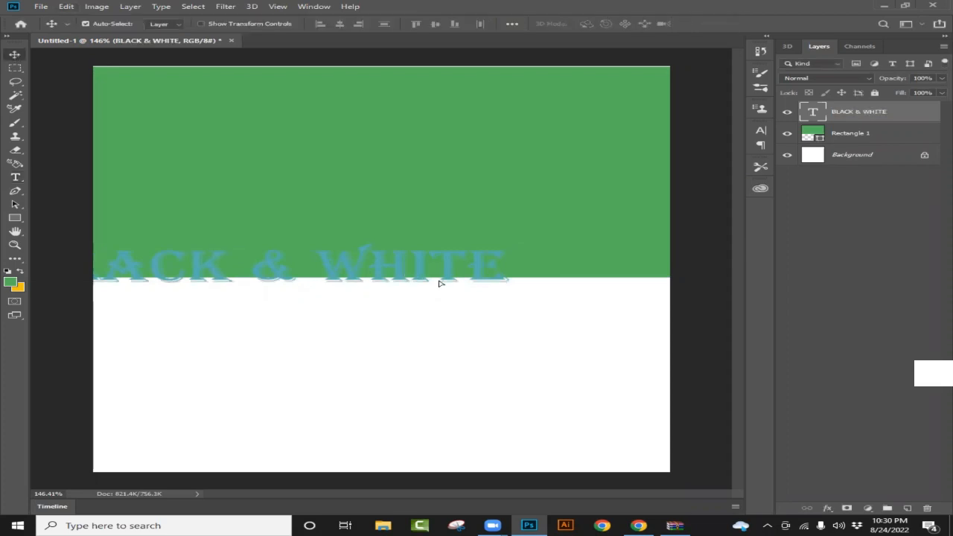
drag(405, 263, 521, 284)
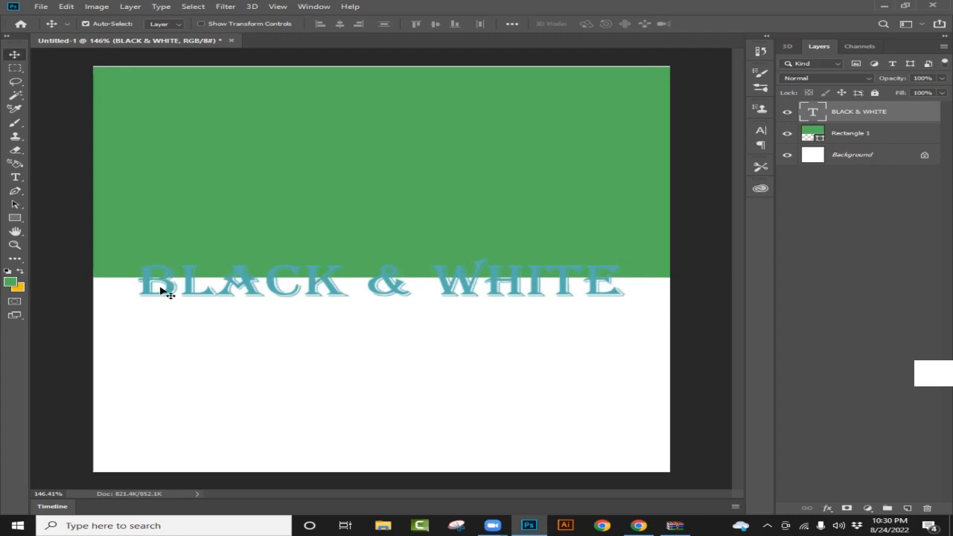
drag(523, 287, 522, 284)
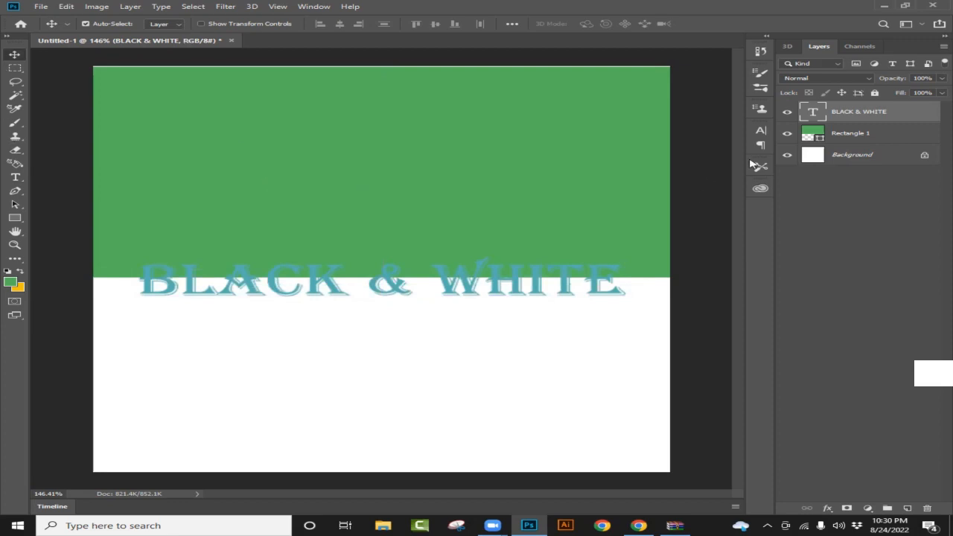
Step: Select all of the BLACK & WHITE text and set its font to Algerian
click(17, 177)
drag(601, 283, 155, 272)
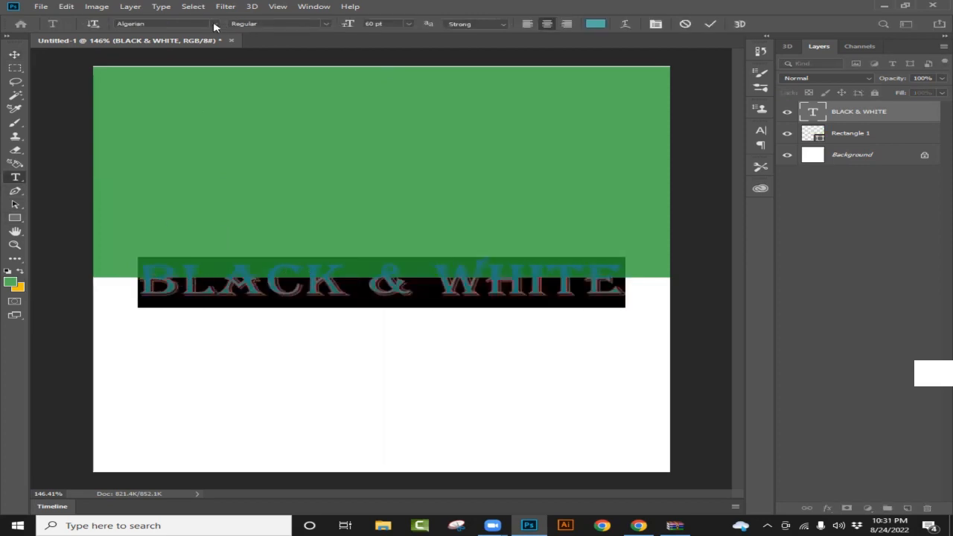
click(216, 24)
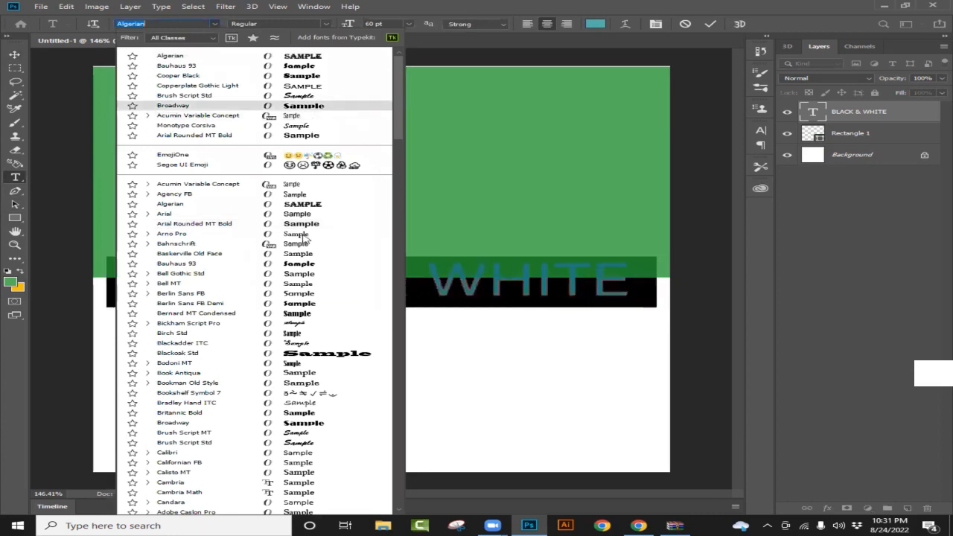
click(303, 206)
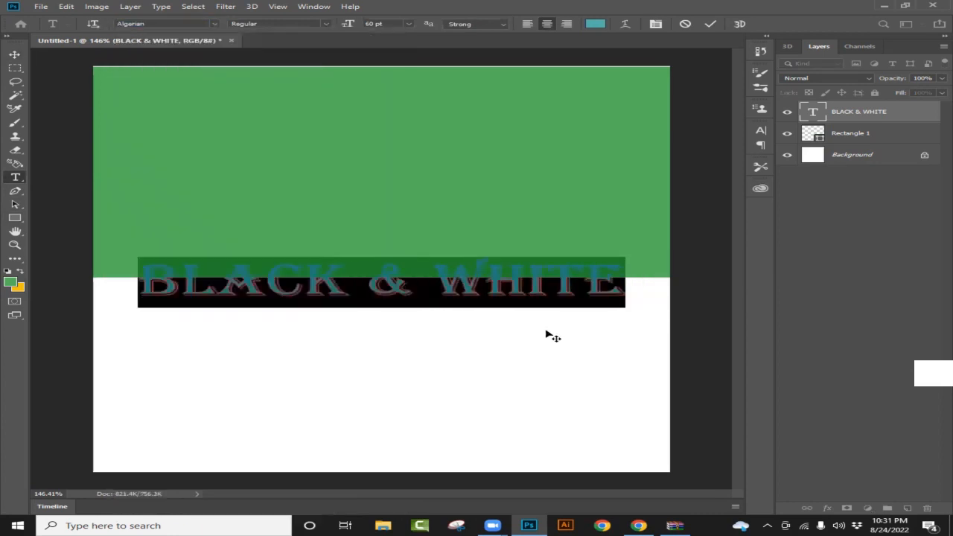
Step: Recolour the whole BLACK & WHITE text near-black (0c0d0c) and commit the change
click(856, 137)
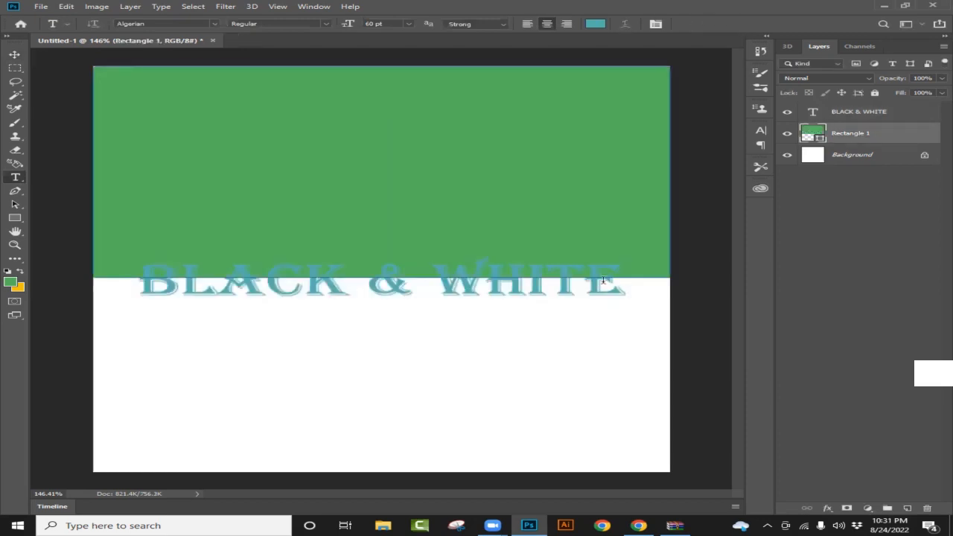
drag(616, 276, 13, 285)
click(9, 282)
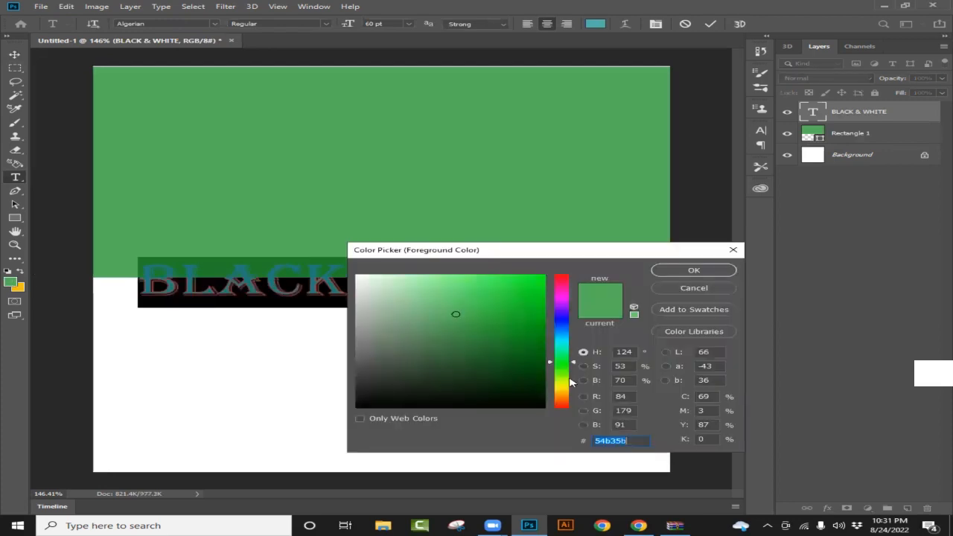
click(377, 396)
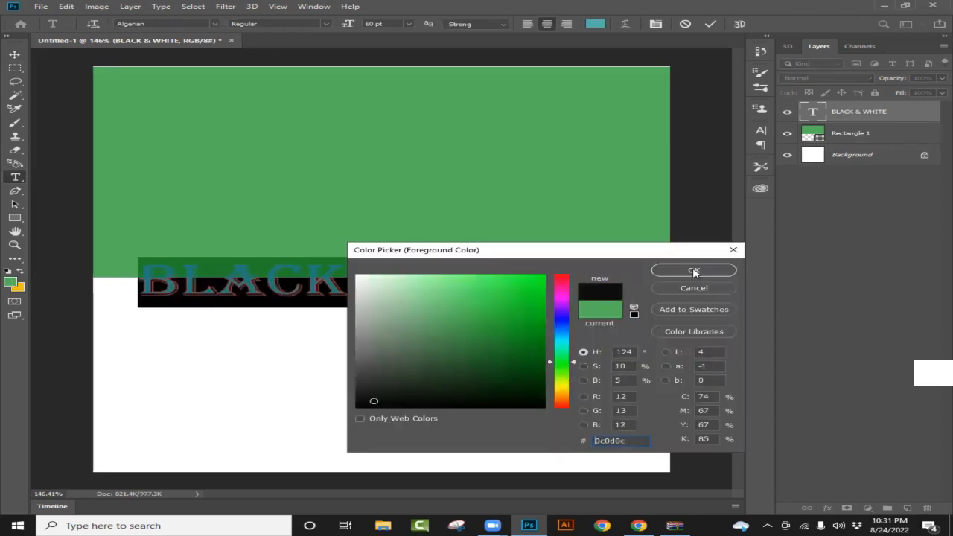
click(693, 271)
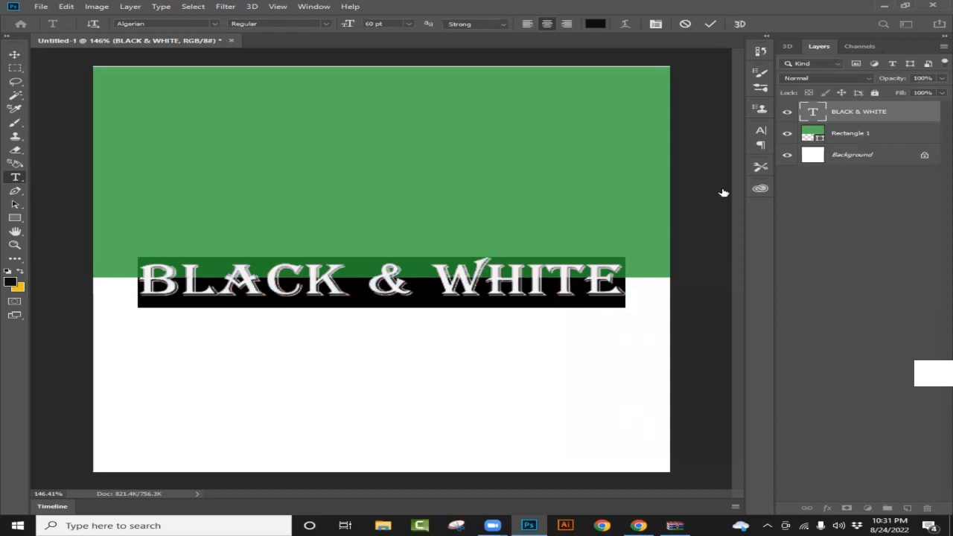
click(432, 318)
Step: Duplicate the BLACK & WHITE text layer
click(850, 134)
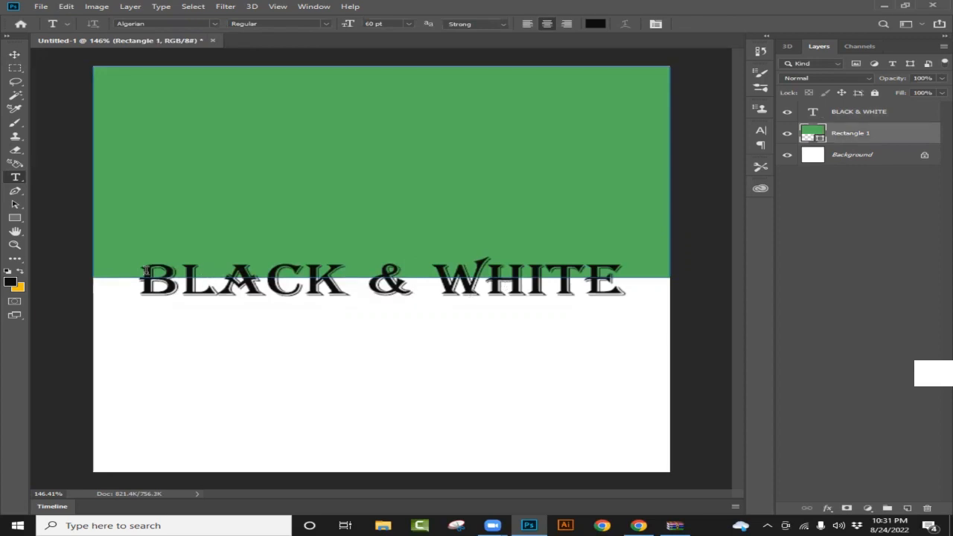
click(865, 111)
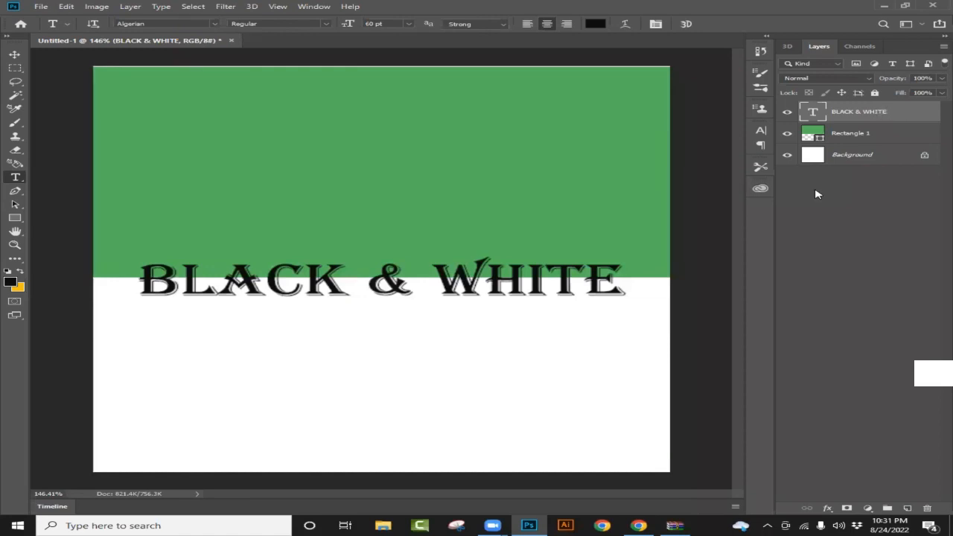
key(ctrl+j)
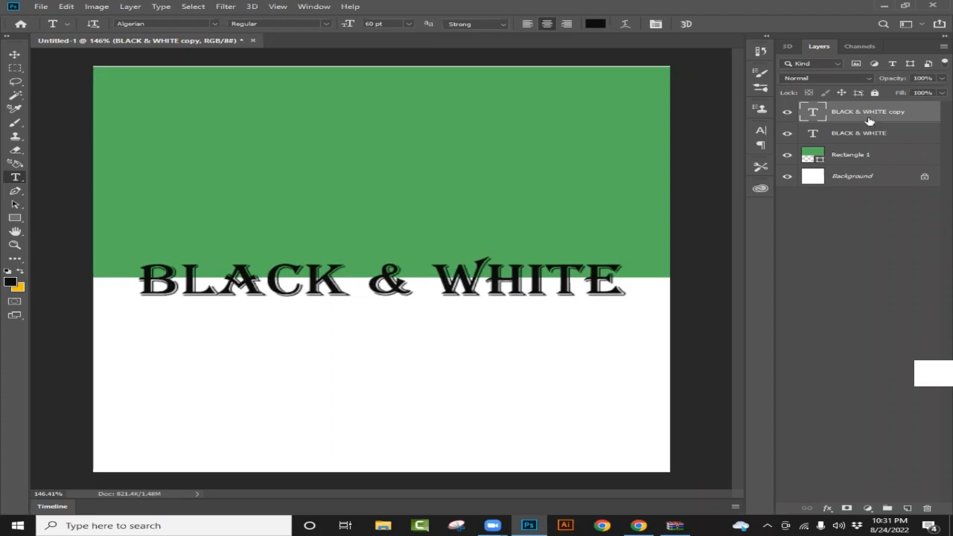
Step: Marquee-select the lower part of the BLACK & WHITE lettering and try to delete it from the duplicate text layer
click(14, 69)
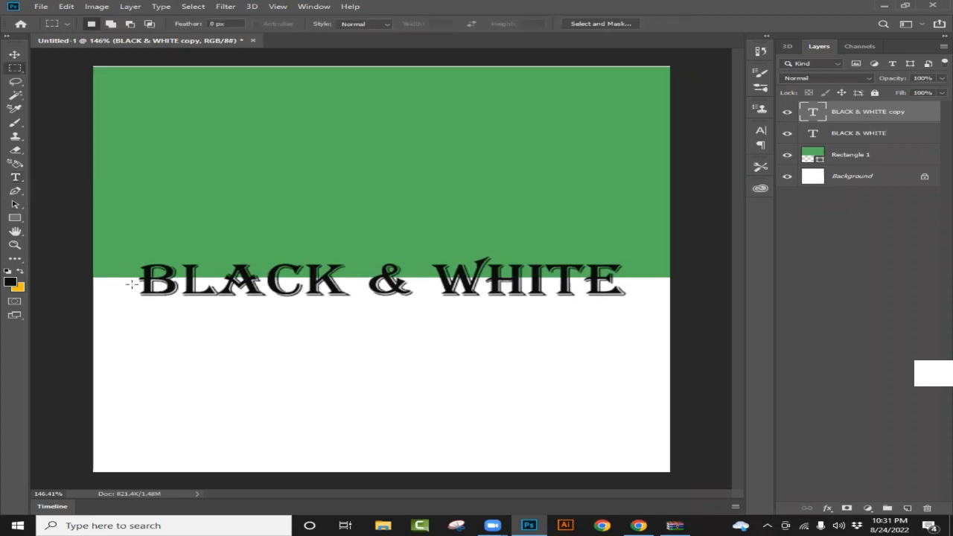
drag(133, 282, 468, 329)
drag(573, 331, 613, 334)
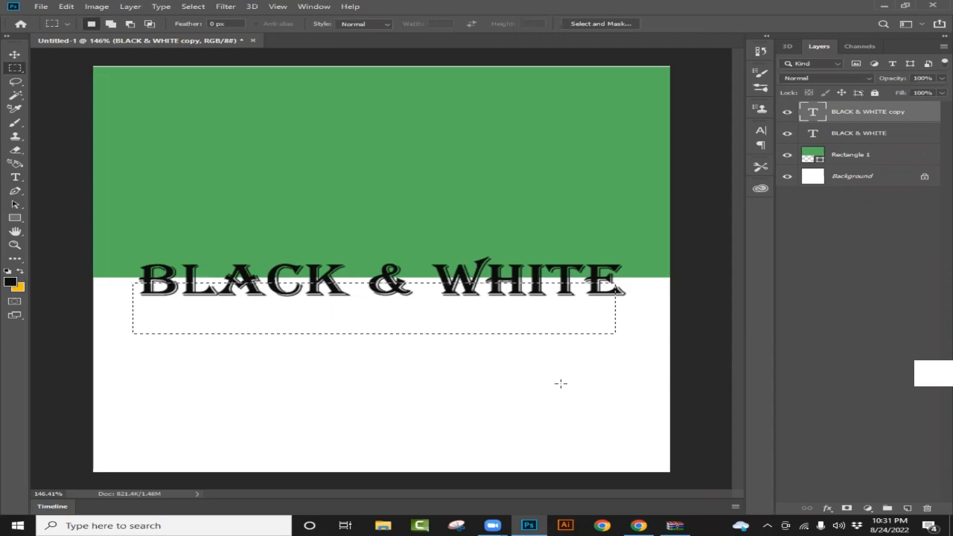
key(Delete)
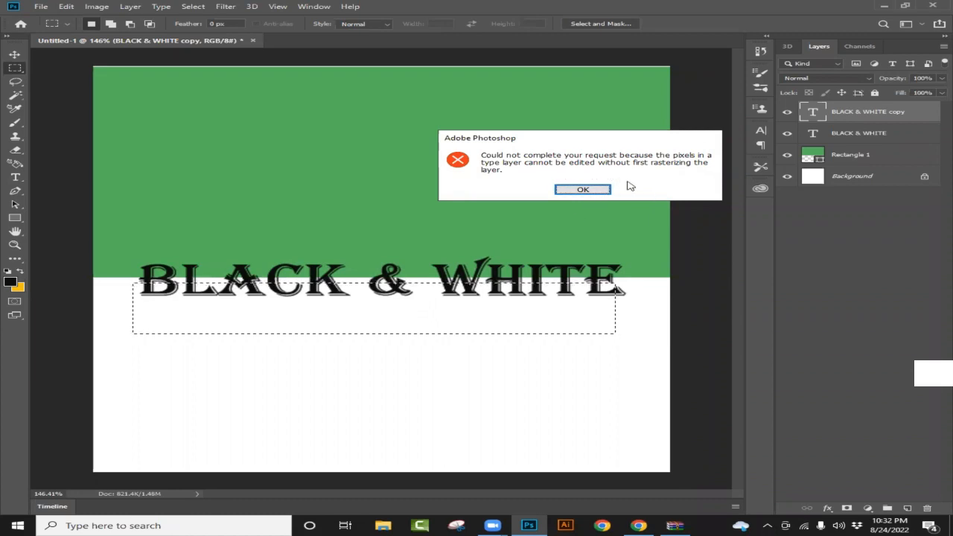
click(579, 189)
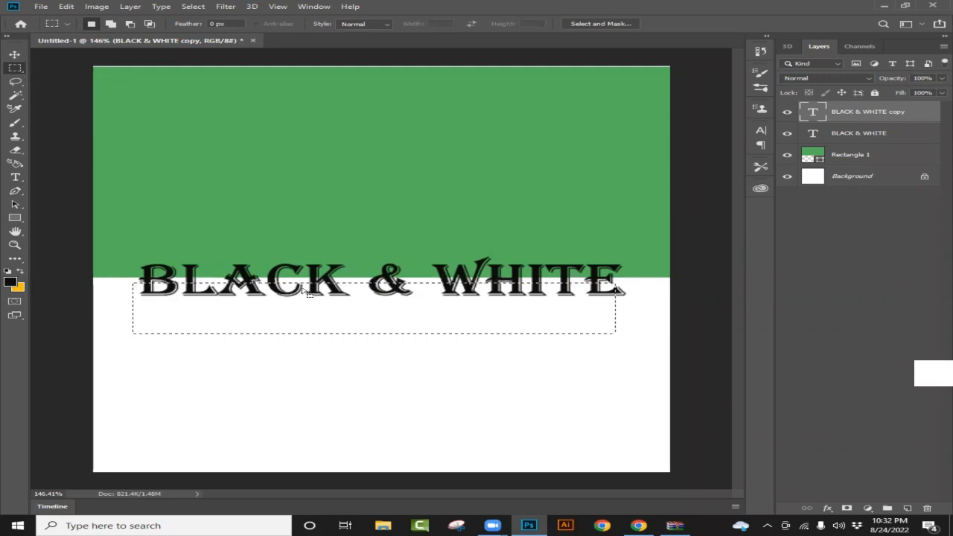
click(373, 118)
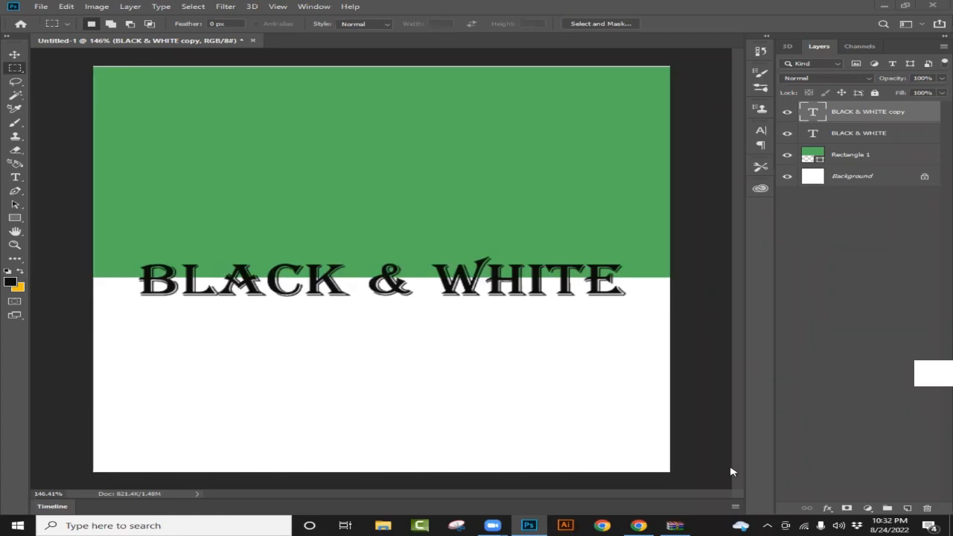
click(645, 525)
click(644, 525)
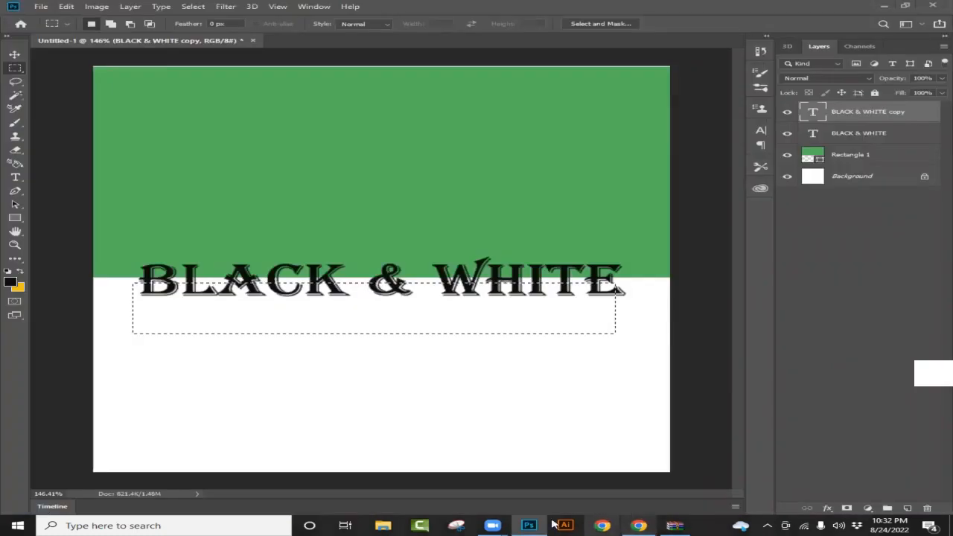
click(606, 463)
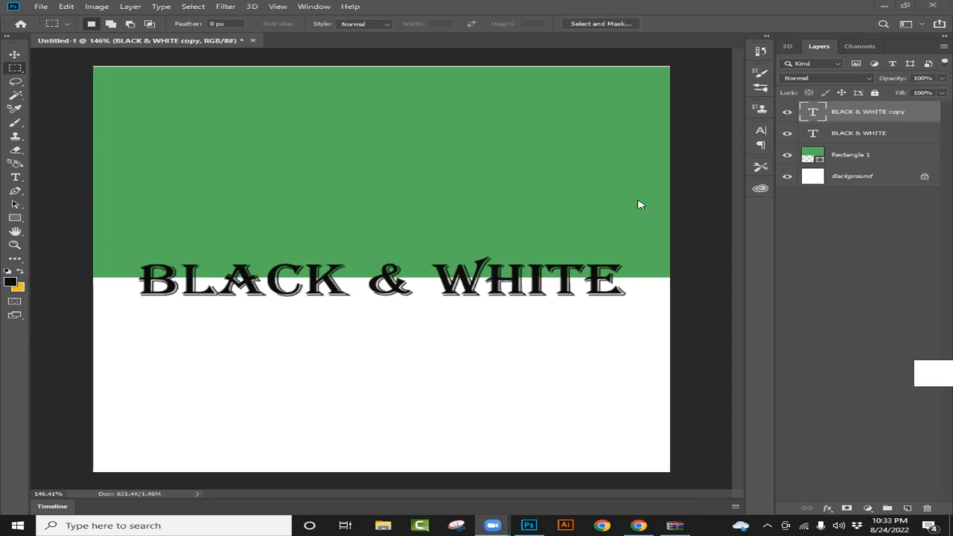
drag(133, 281, 615, 333)
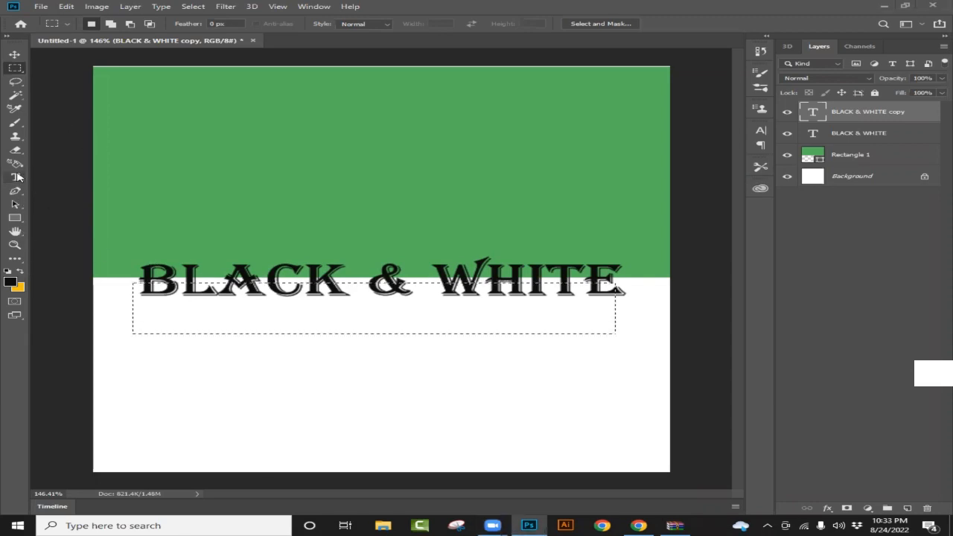
key(t)
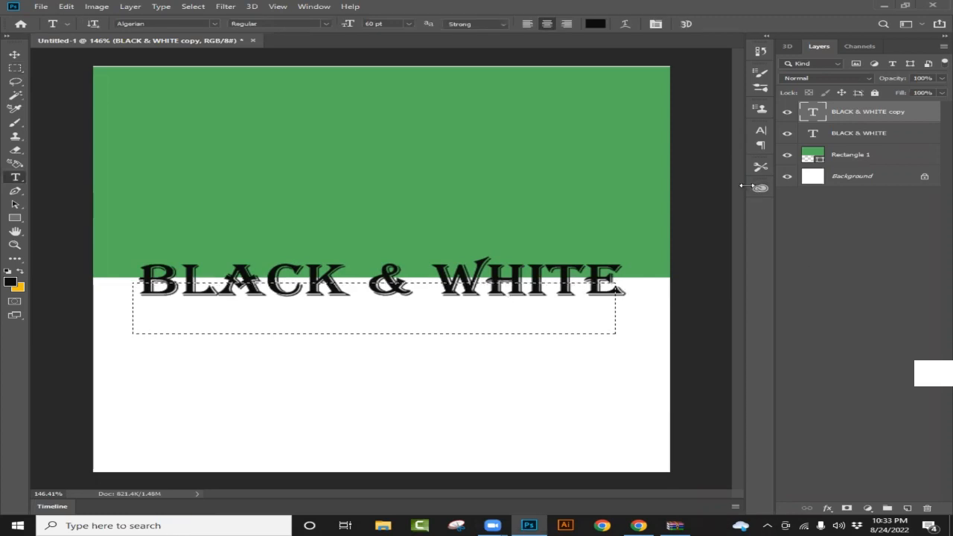
key(ctrl+d)
Step: Select all the text in the duplicate BLACK & WHITE layer and recolour it dark grey (454e46)
click(562, 281)
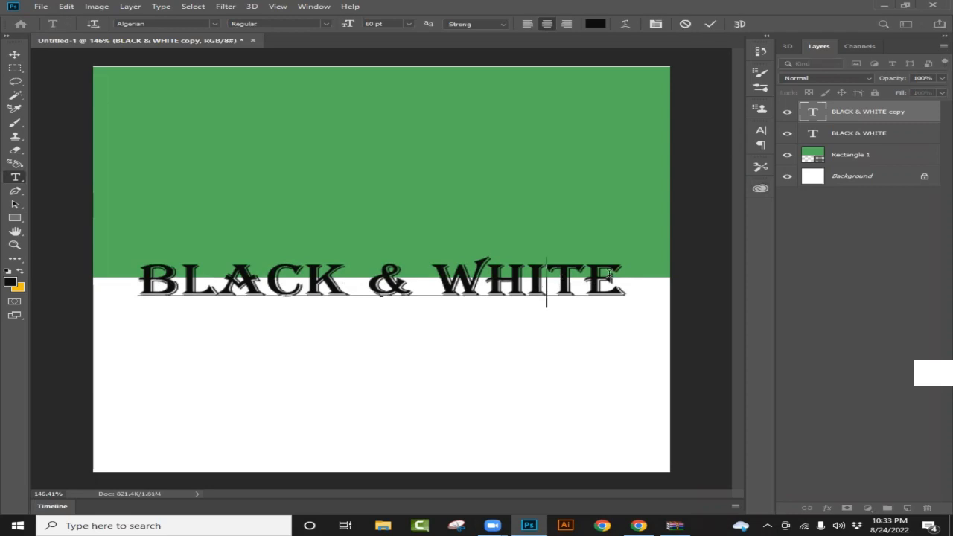
key(End)
key(shift+Left)
drag(546, 273, 154, 274)
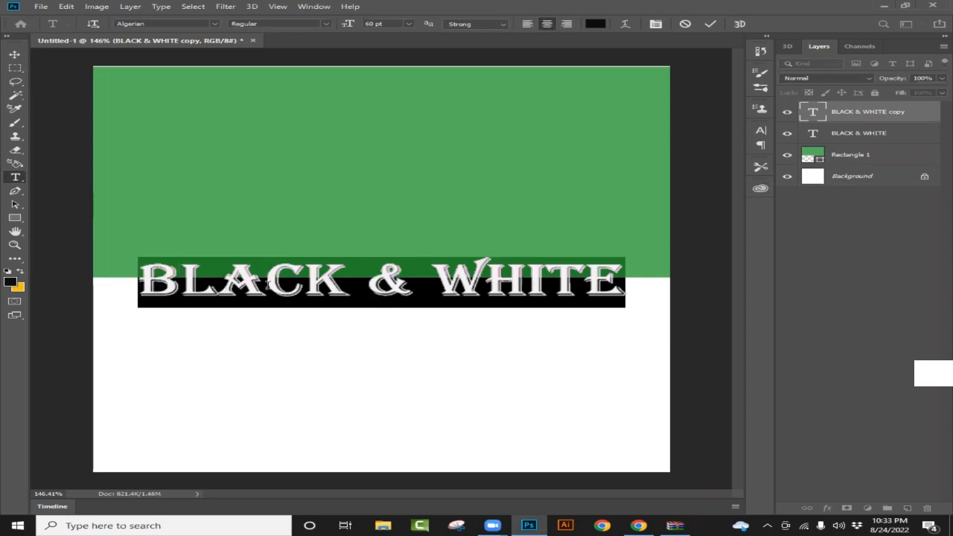
click(10, 283)
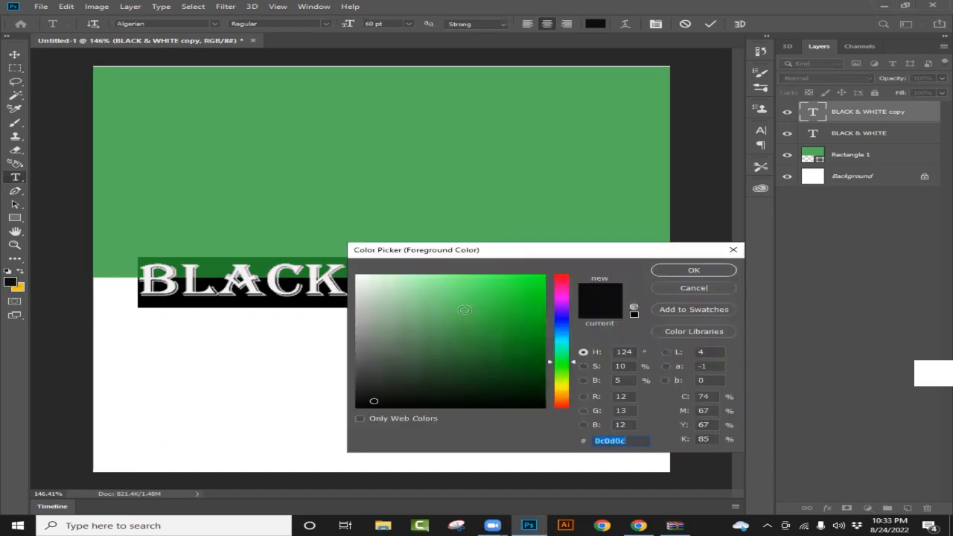
drag(538, 255, 578, 192)
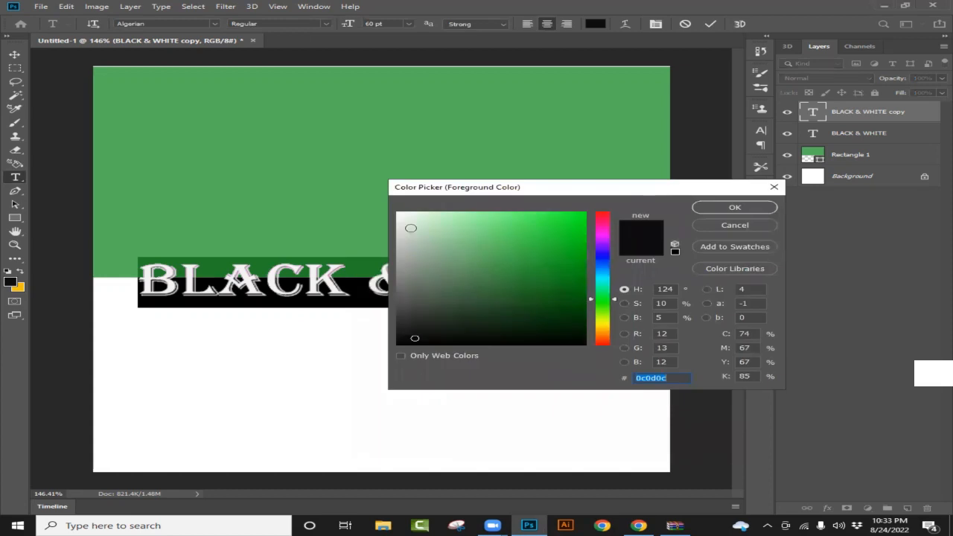
drag(402, 225, 400, 216)
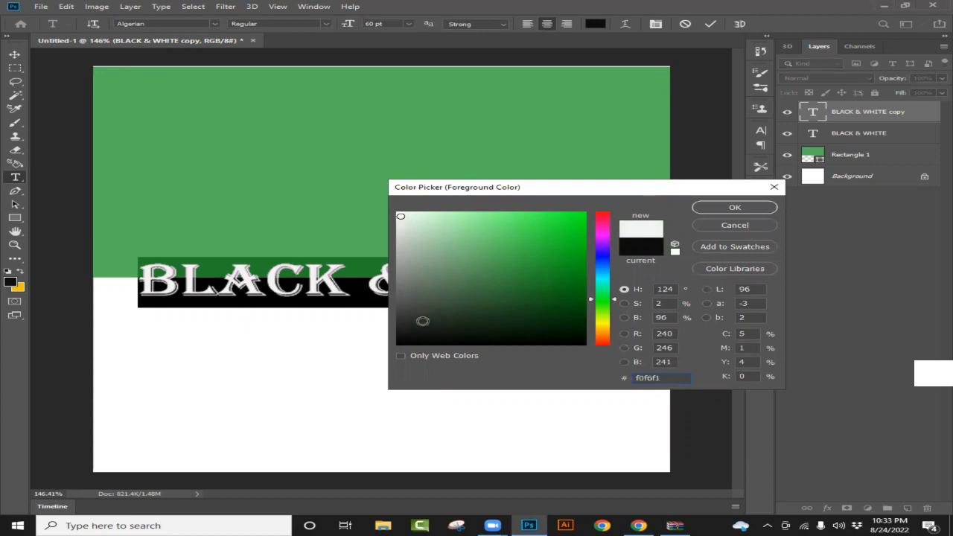
click(418, 335)
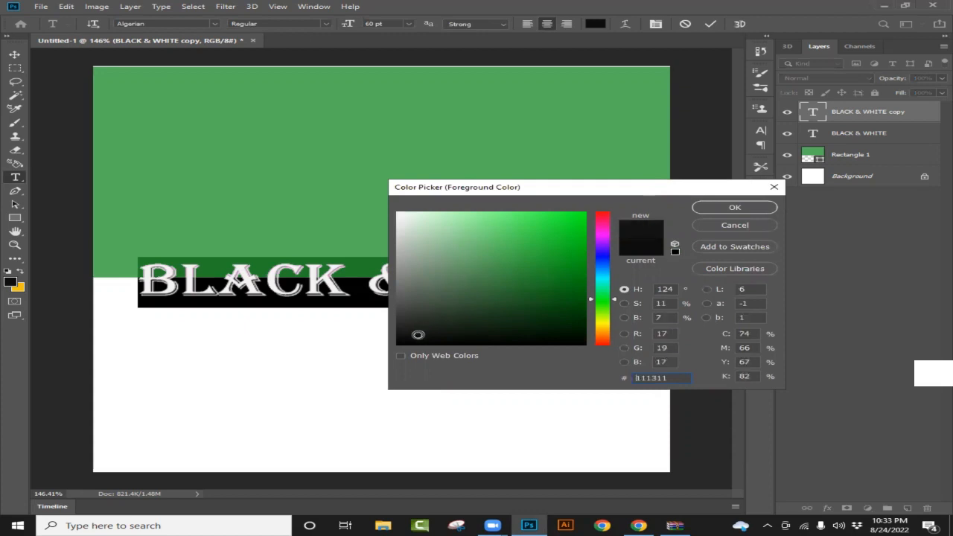
click(417, 304)
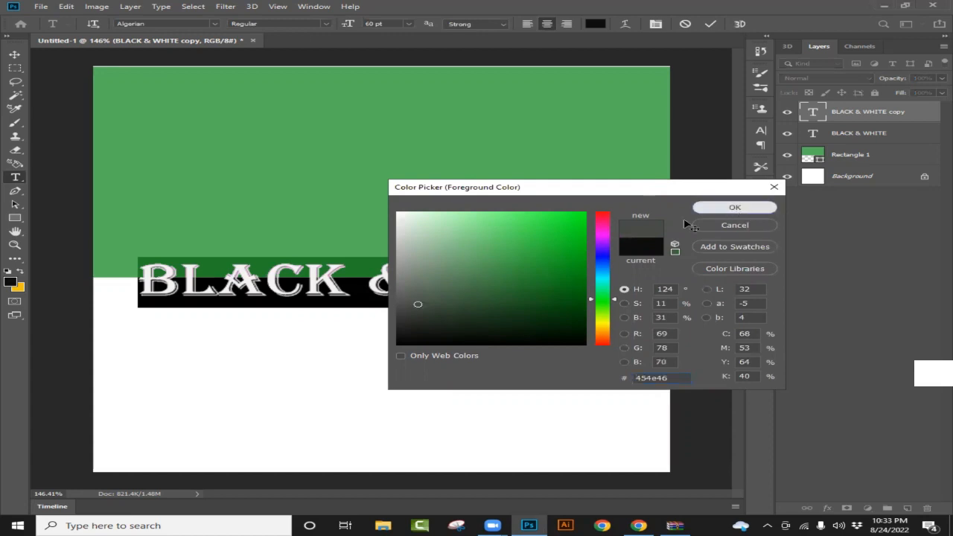
key(Return)
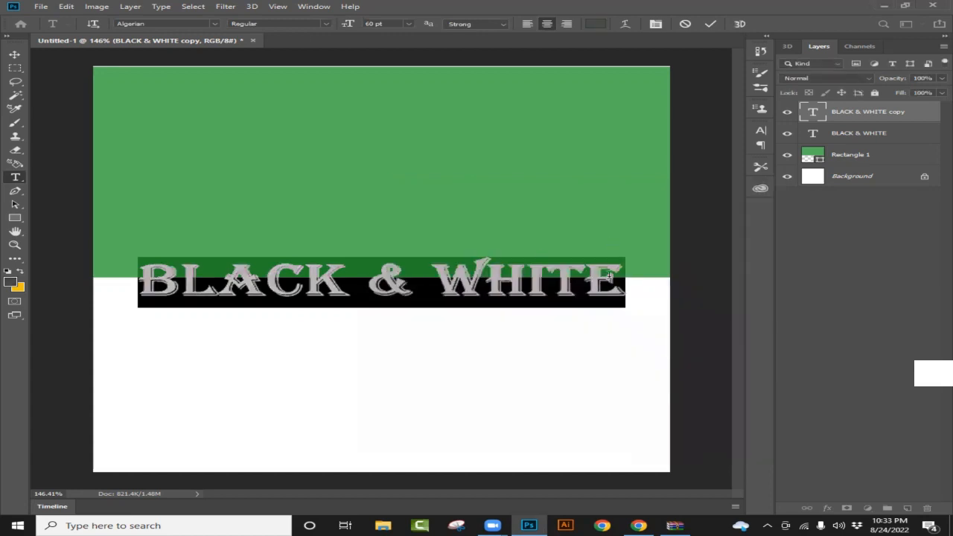
Step: Delete the dark grey BLACK & WHITE text layer and duplicate the remaining near-black one
click(869, 138)
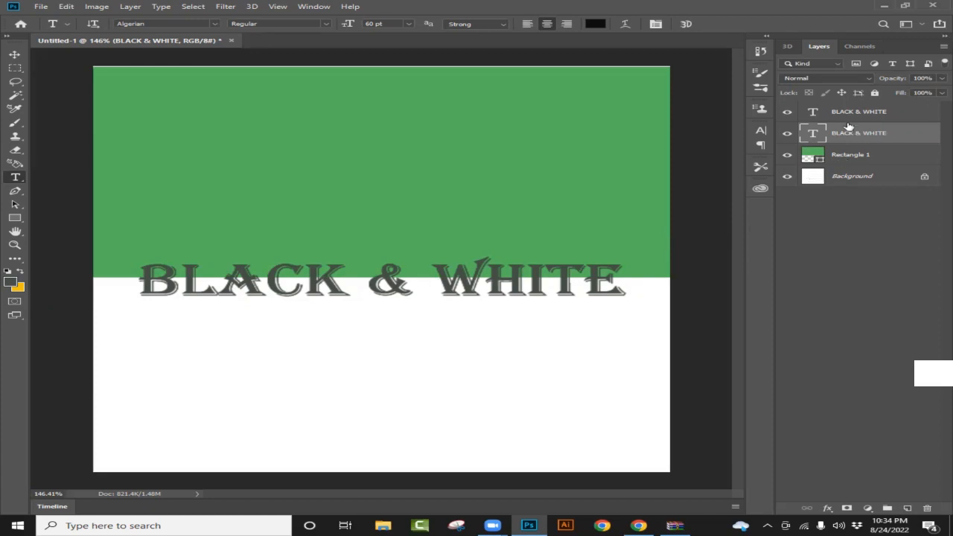
click(869, 111)
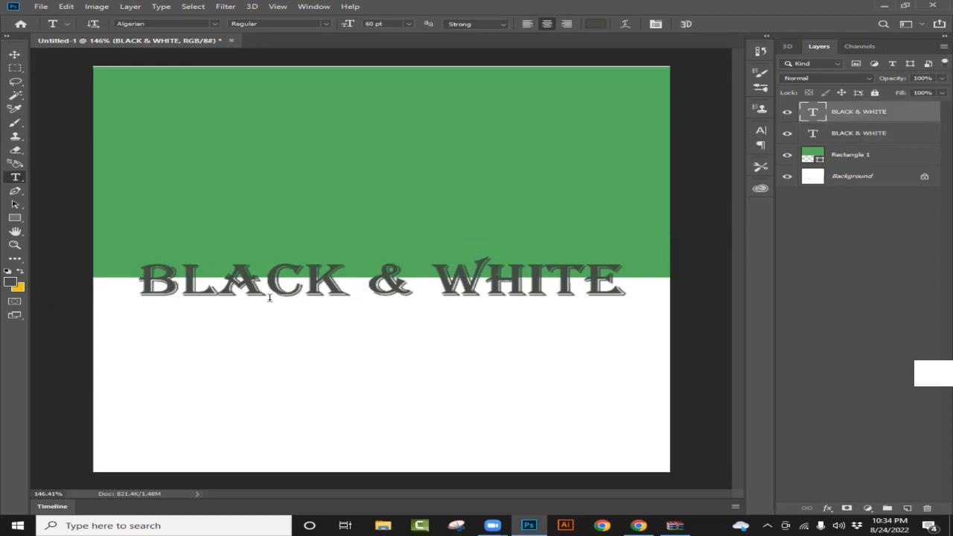
click(858, 136)
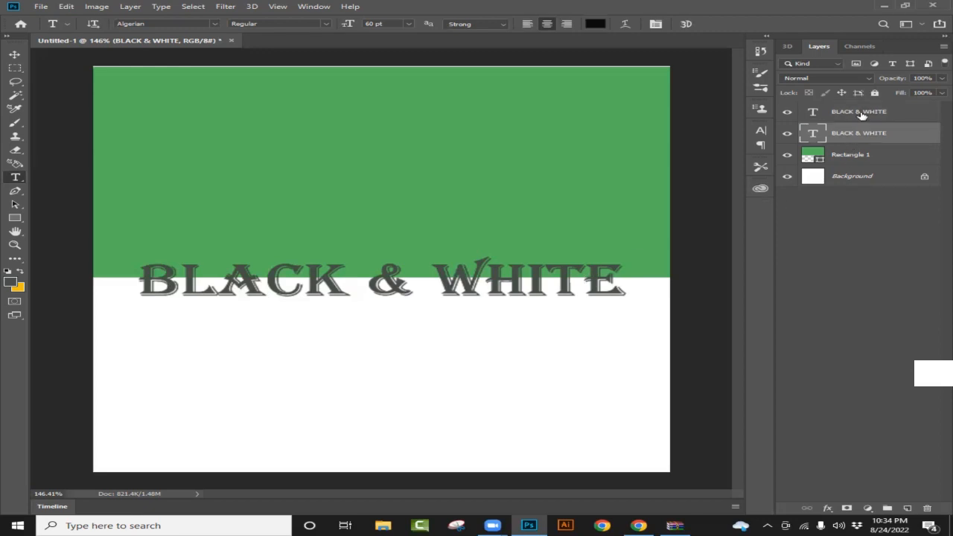
click(862, 116)
drag(868, 132, 927, 507)
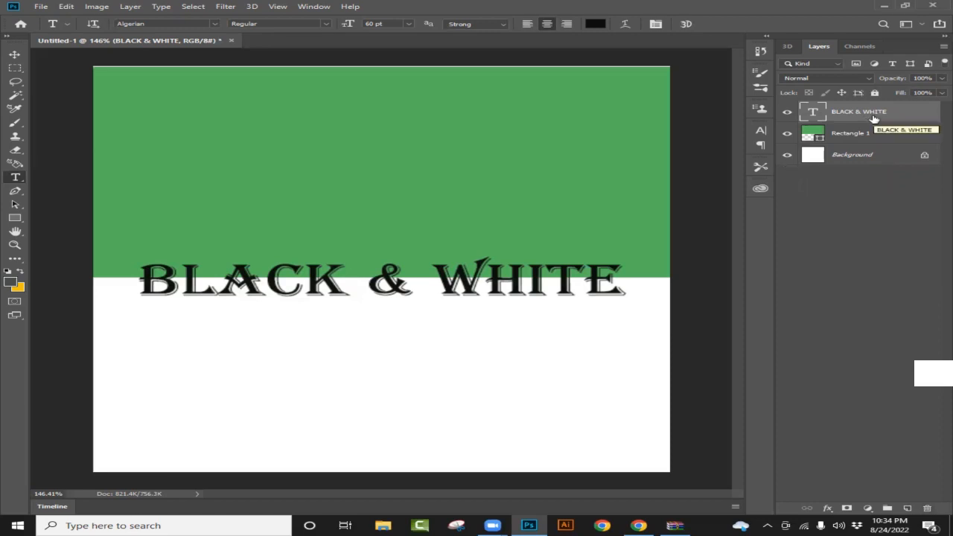
key(ctrl+j)
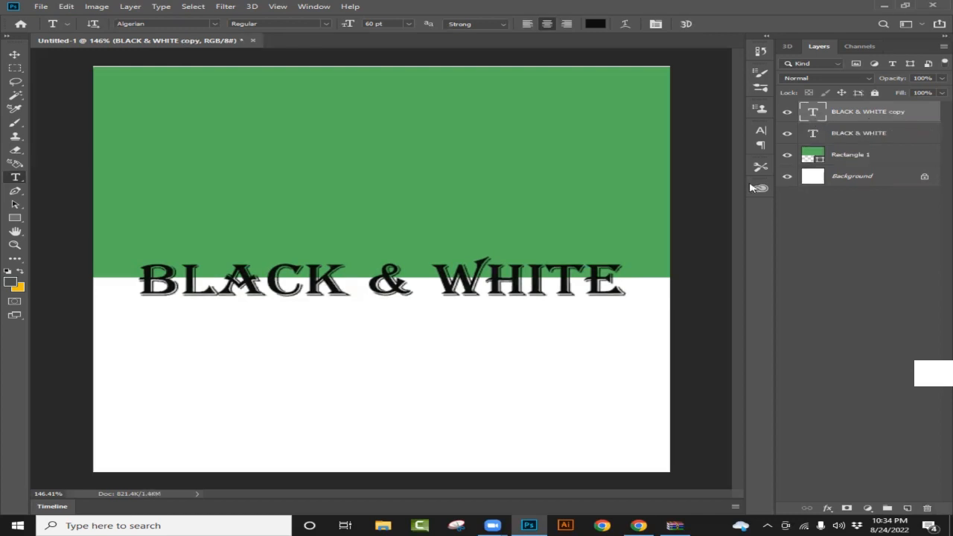